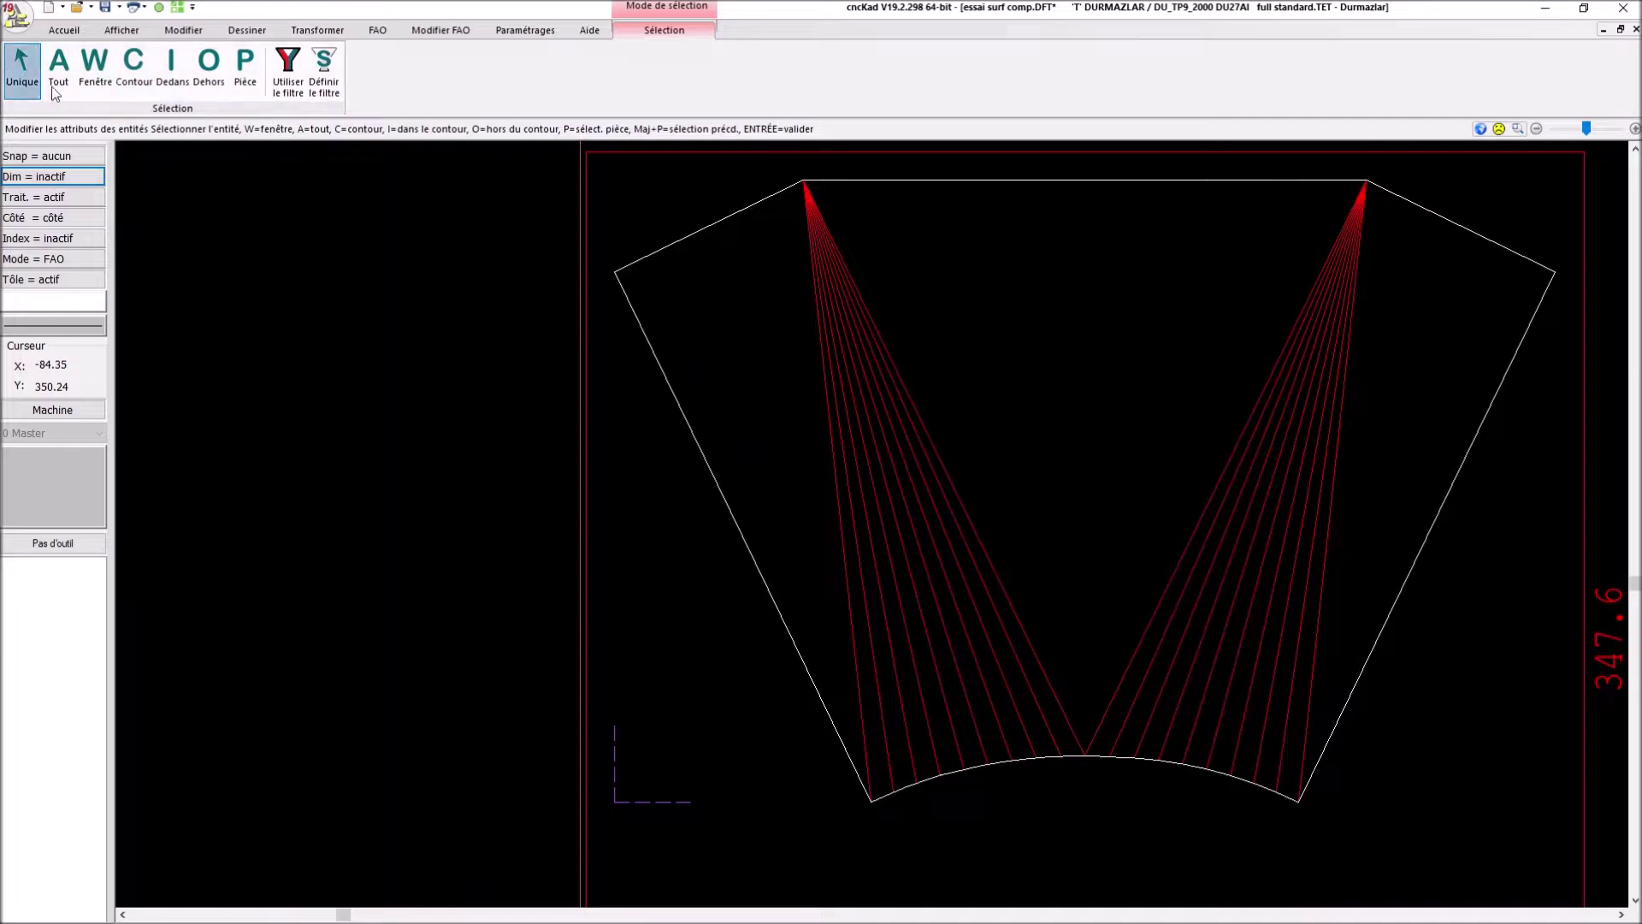
Select all the red bend lines of the left fan for the entity attribute change.
left_click(839, 504)
scroll(872, 516, "up", 3)
left_click(836, 524)
left_click(866, 530)
left_click(886, 518)
left_click(909, 513)
left_click(941, 502)
left_click(972, 495)
left_click(988, 494)
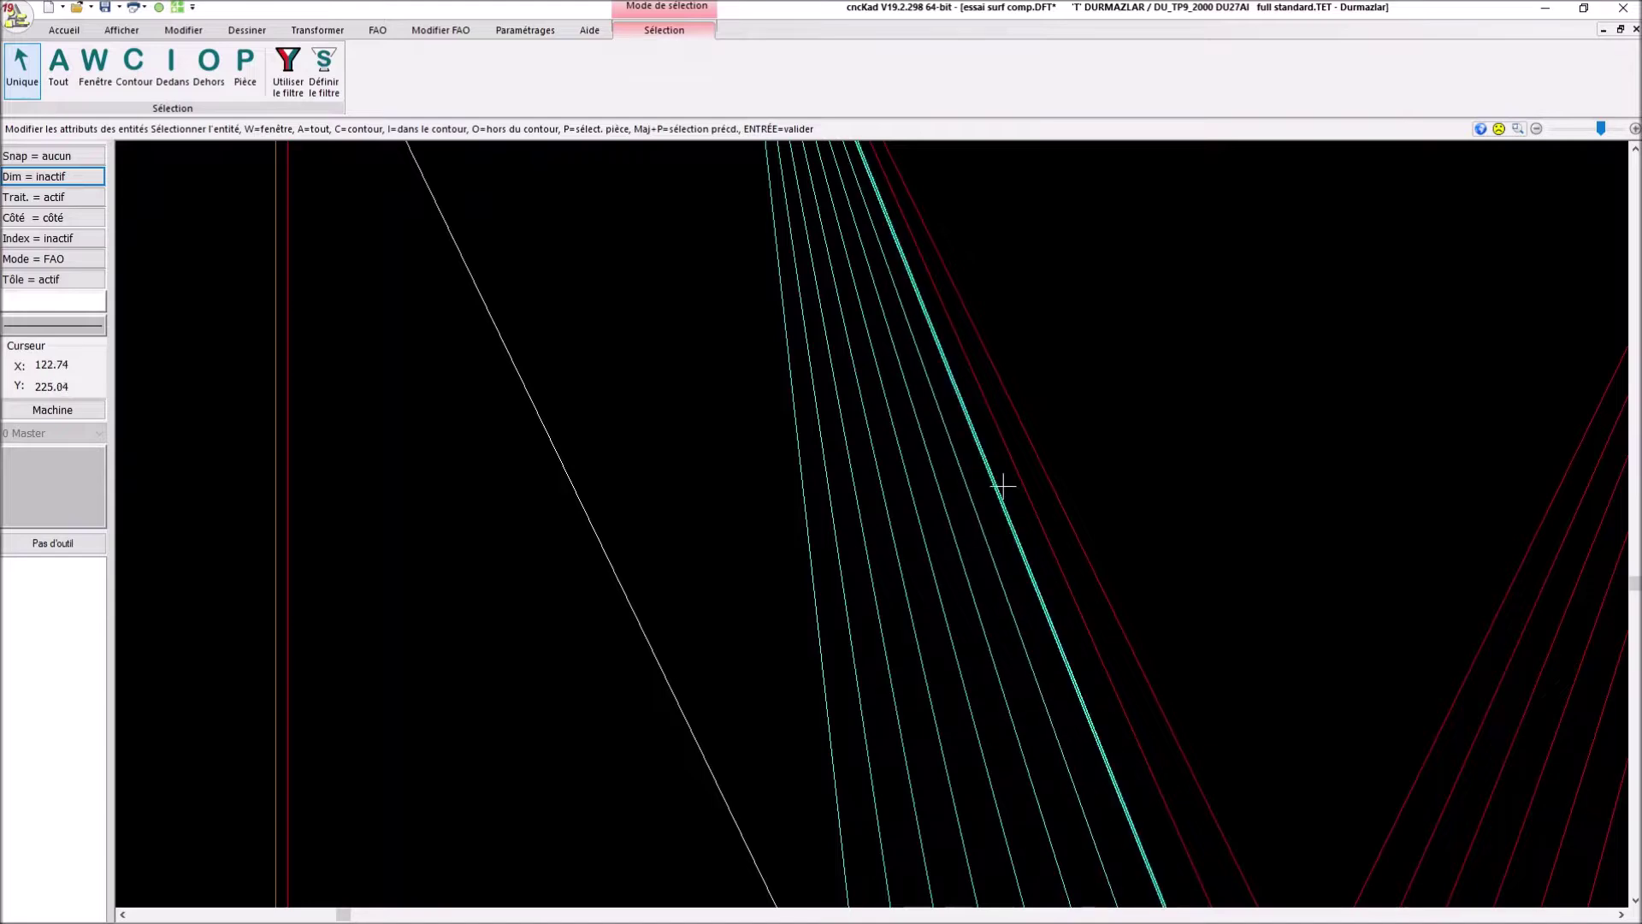
left_click(1018, 484)
left_click(1047, 466)
scroll(1260, 479, "down", 5)
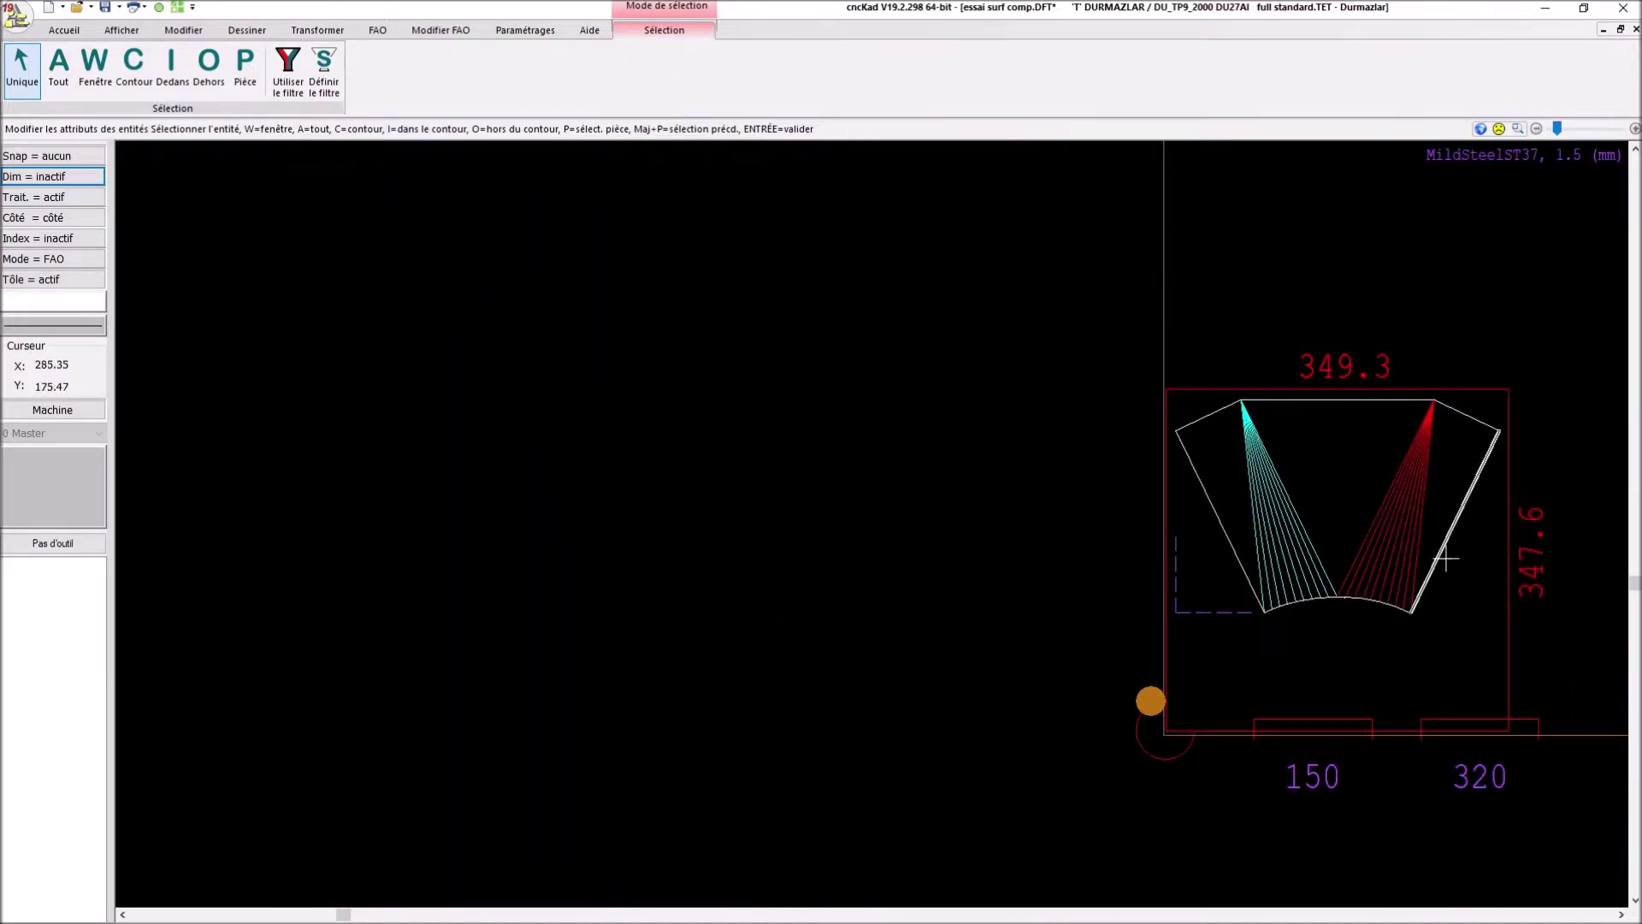
Add all the red bend lines of the right fan to the attribute-change selection.
scroll(1437, 548, "up", 3)
left_click(1298, 446)
scroll(1283, 469, "up", 2)
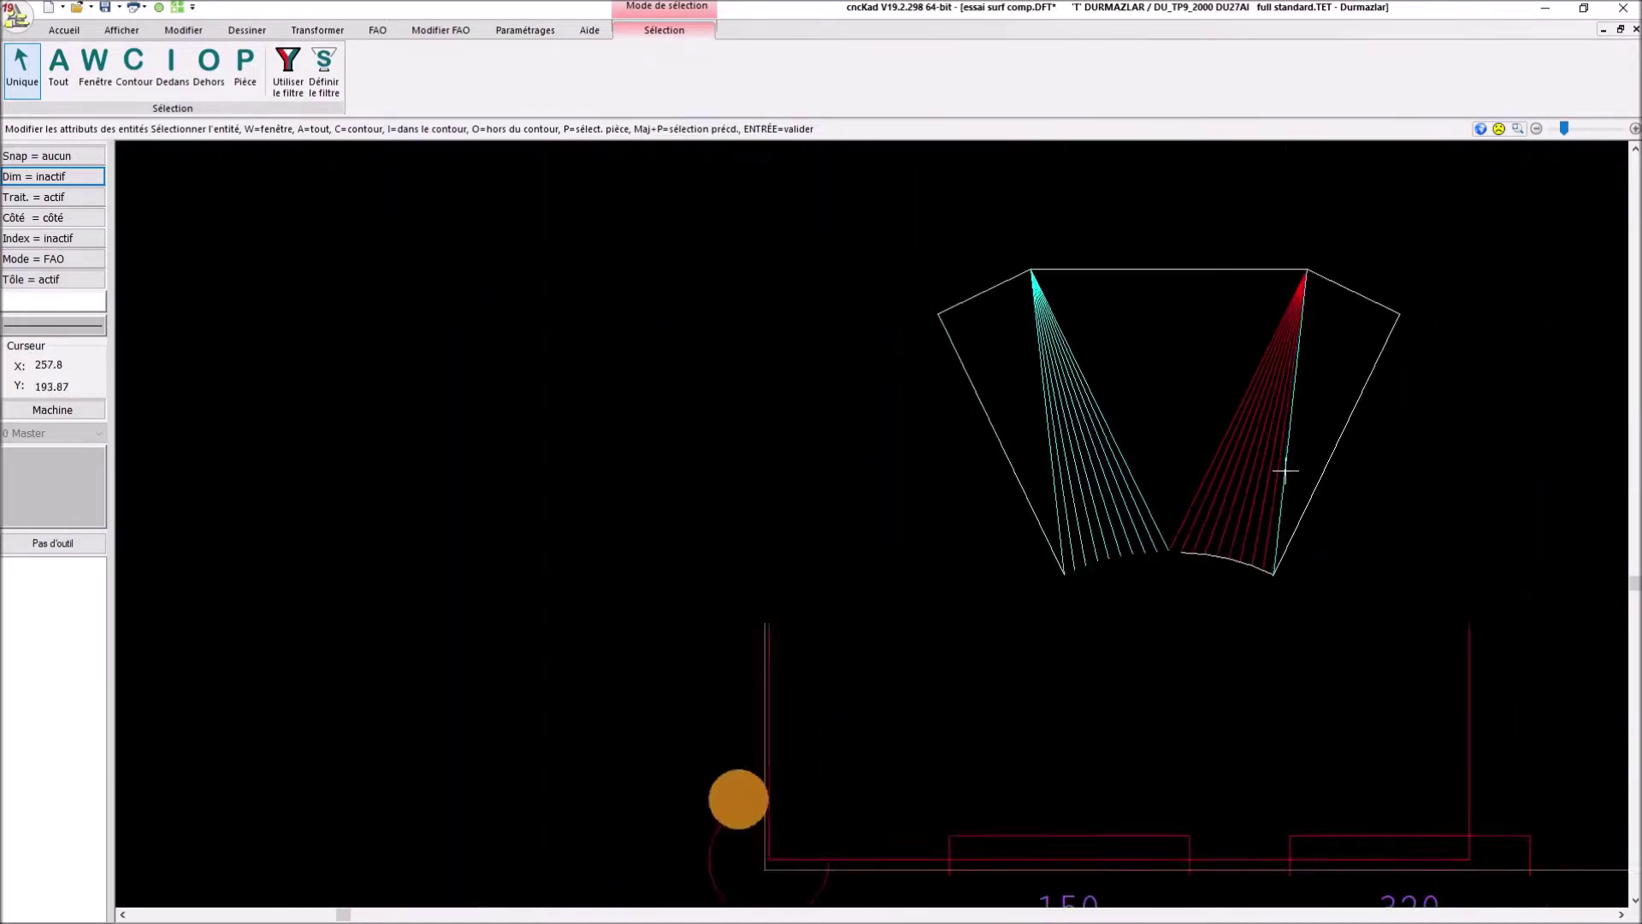
left_click(1251, 471)
left_click(1233, 468)
left_click(1214, 462)
left_click(1198, 454)
left_click(1185, 449)
left_click(1168, 447)
left_click(1142, 434)
left_click(1123, 432)
left_click(1106, 425)
left_click(1084, 414)
scroll(909, 323, "down", 1)
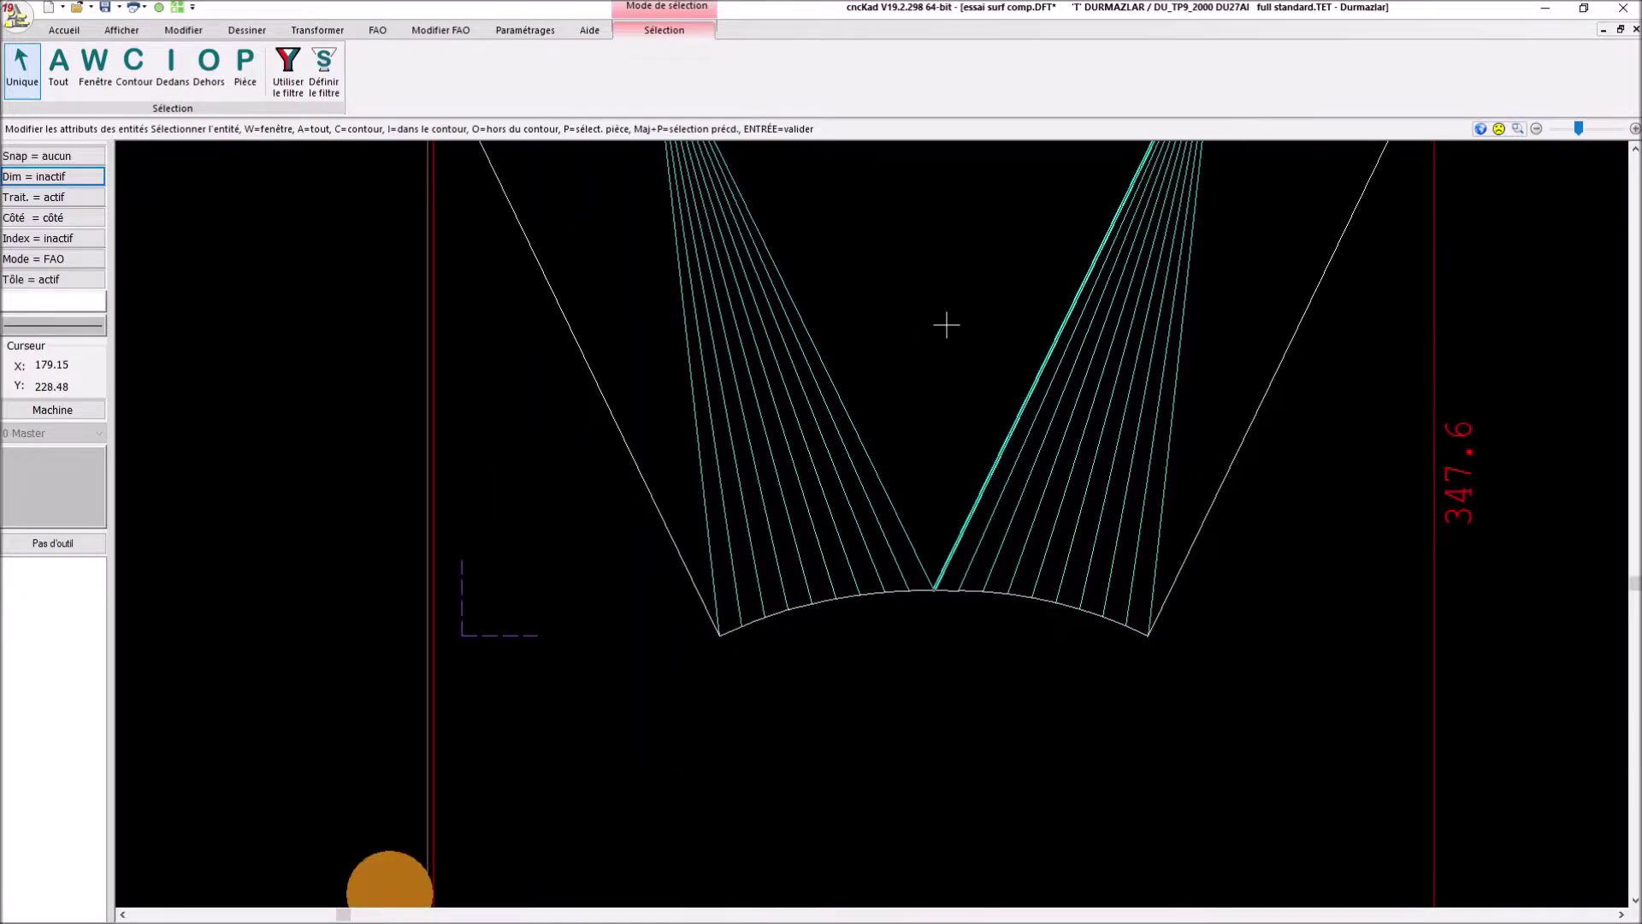
Change the colour of the selected bend lines to white and finish the attribute change.
key("Return")
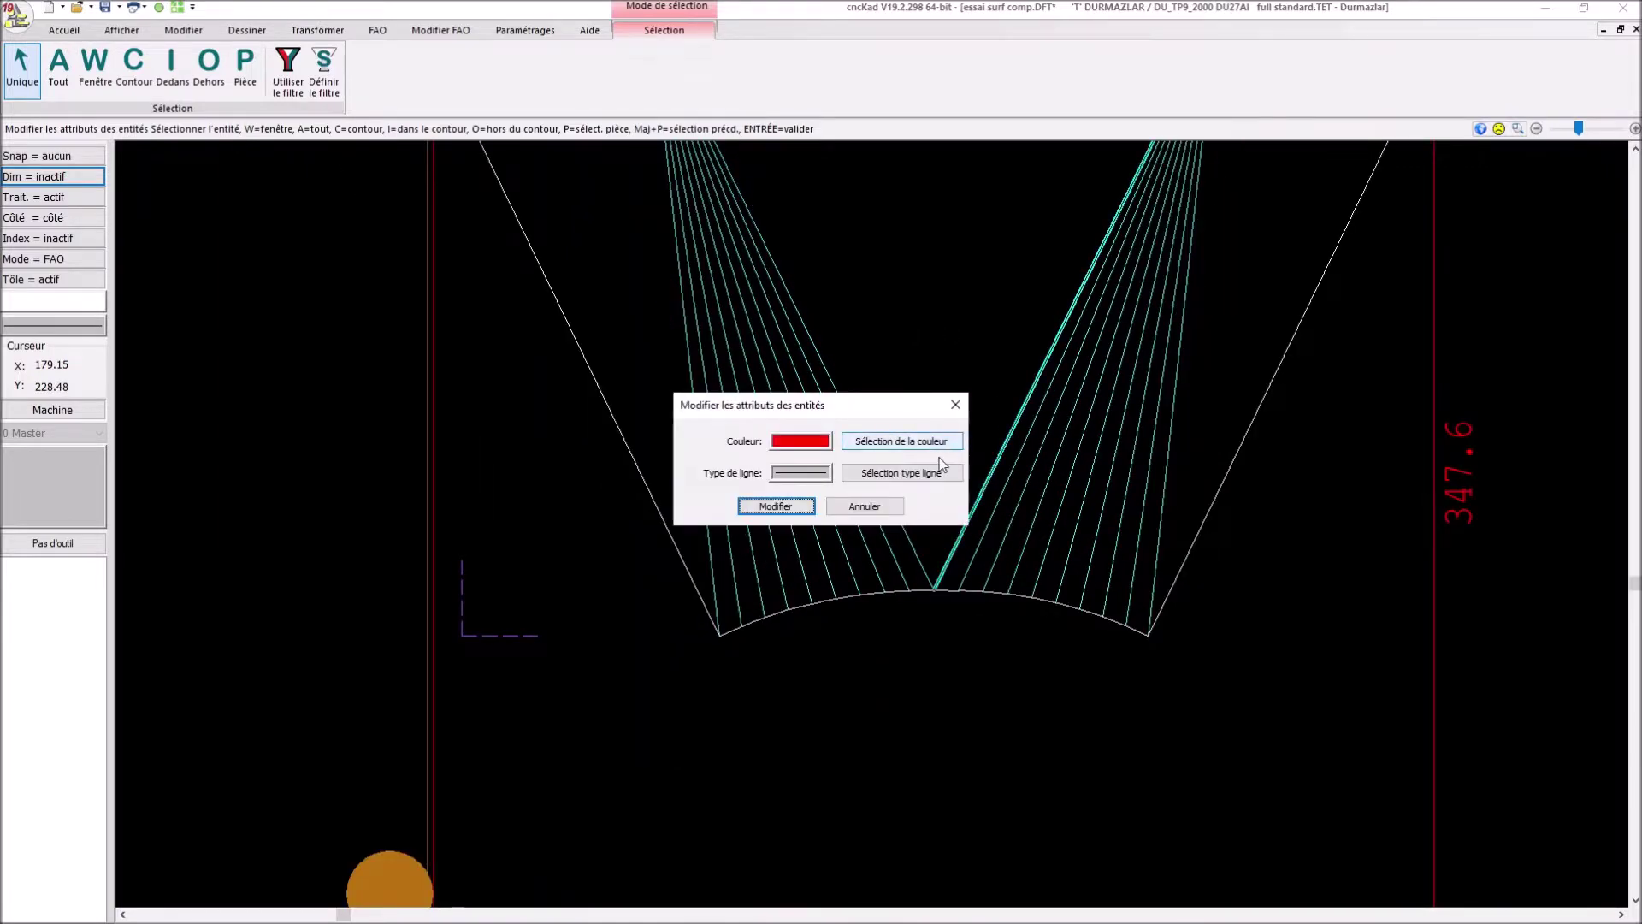
left_click(871, 451)
left_click(881, 467)
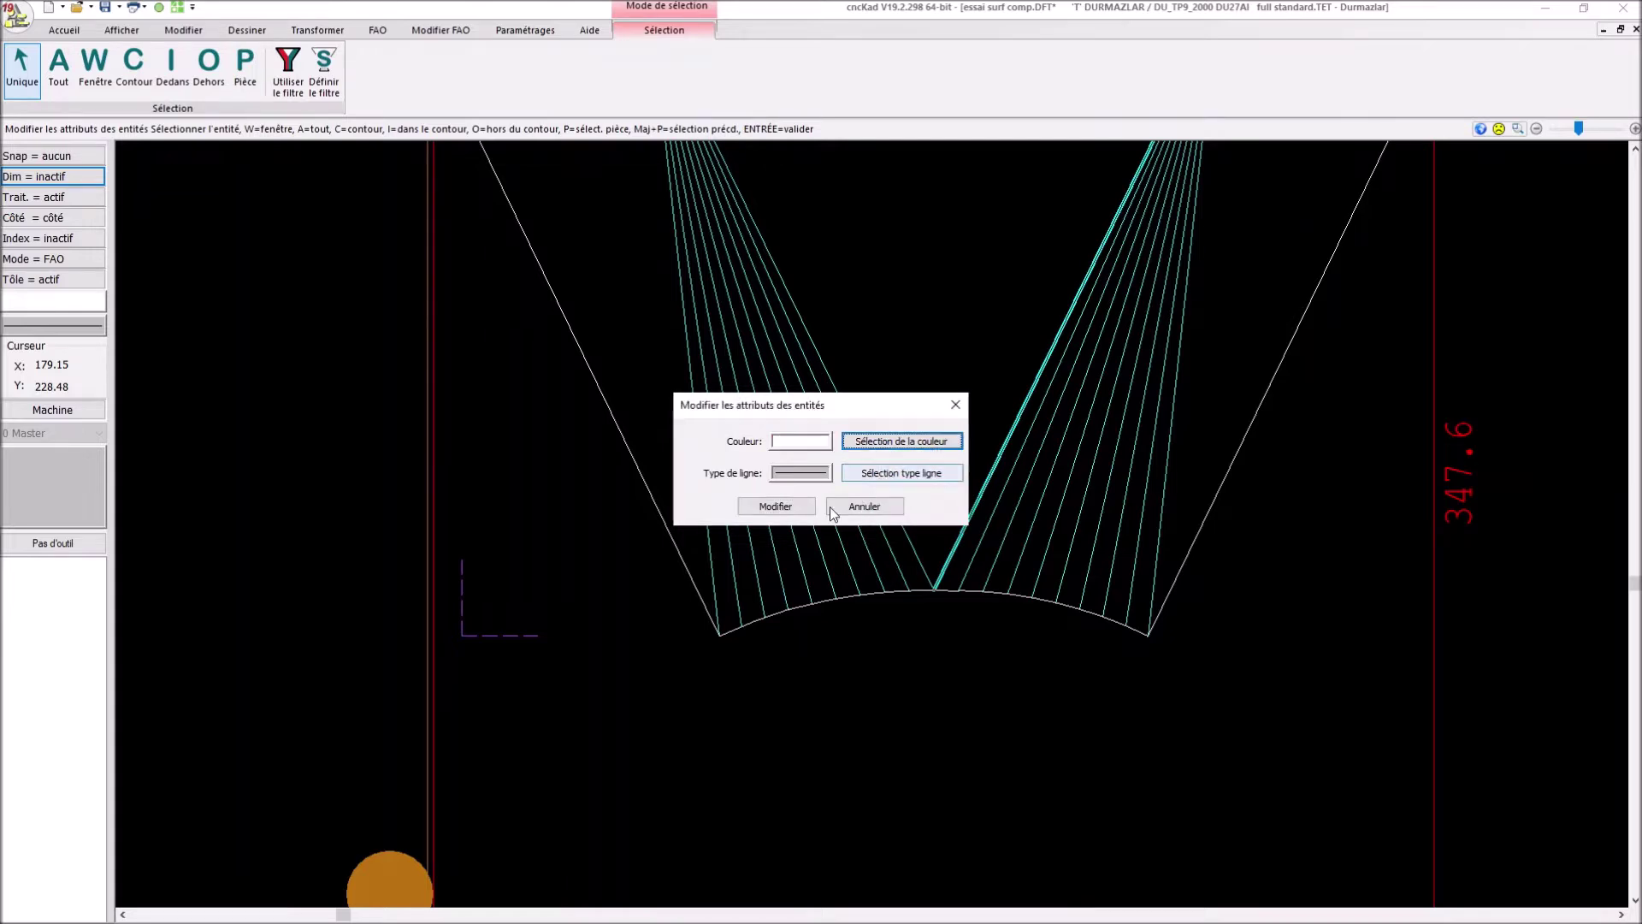
left_click(776, 507)
scroll(983, 612, "down", 3)
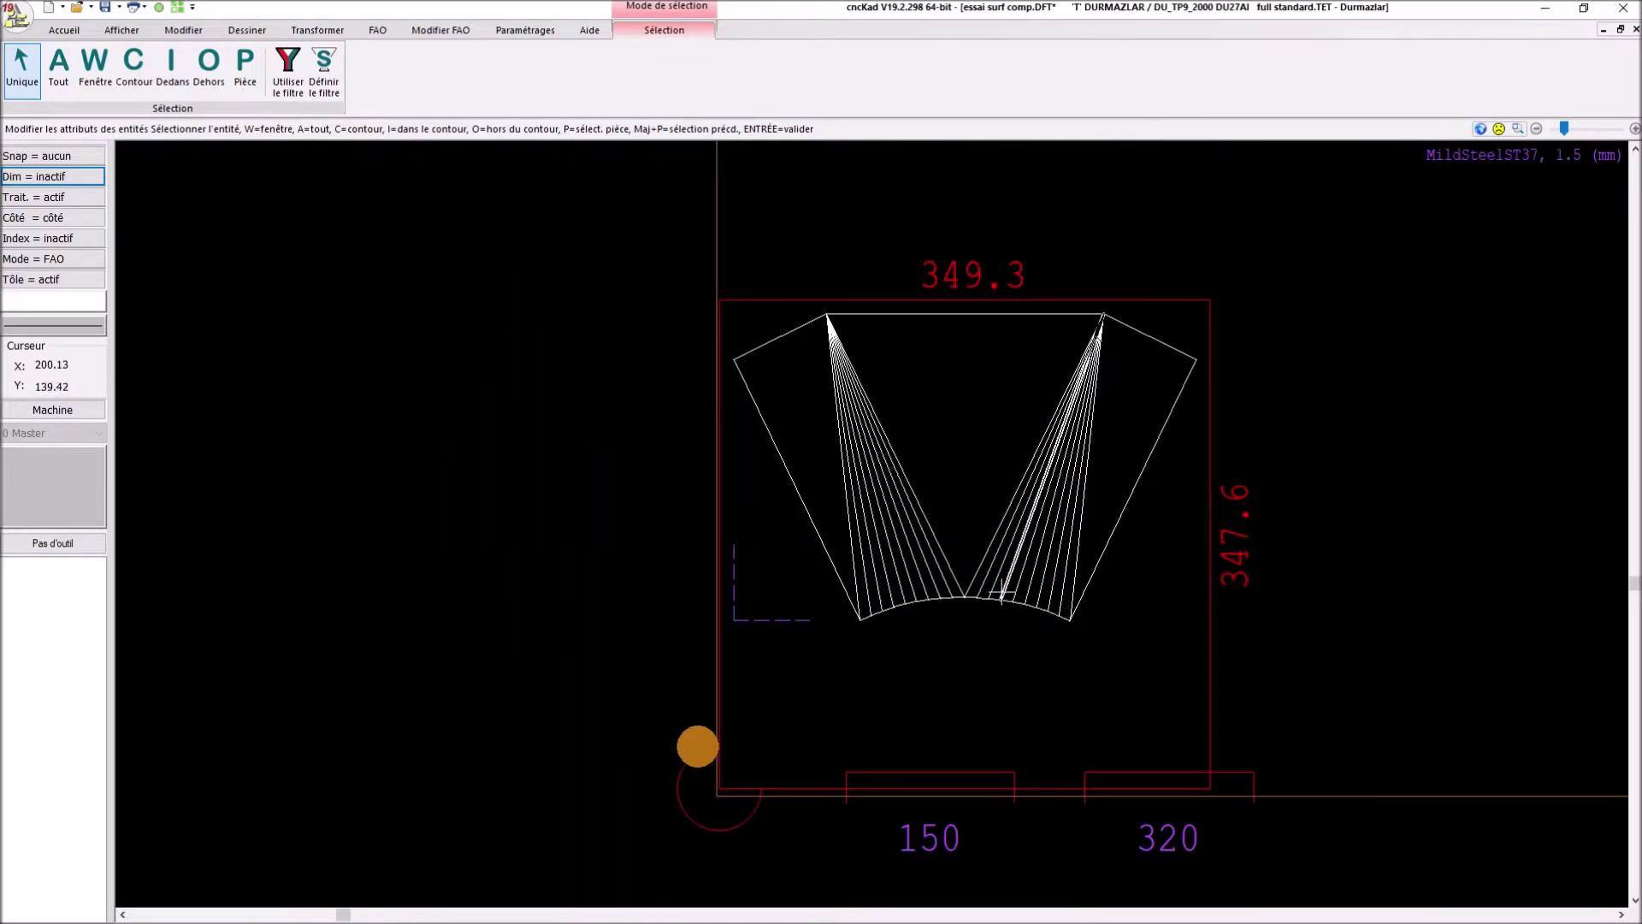
scroll(853, 349, "up", 2)
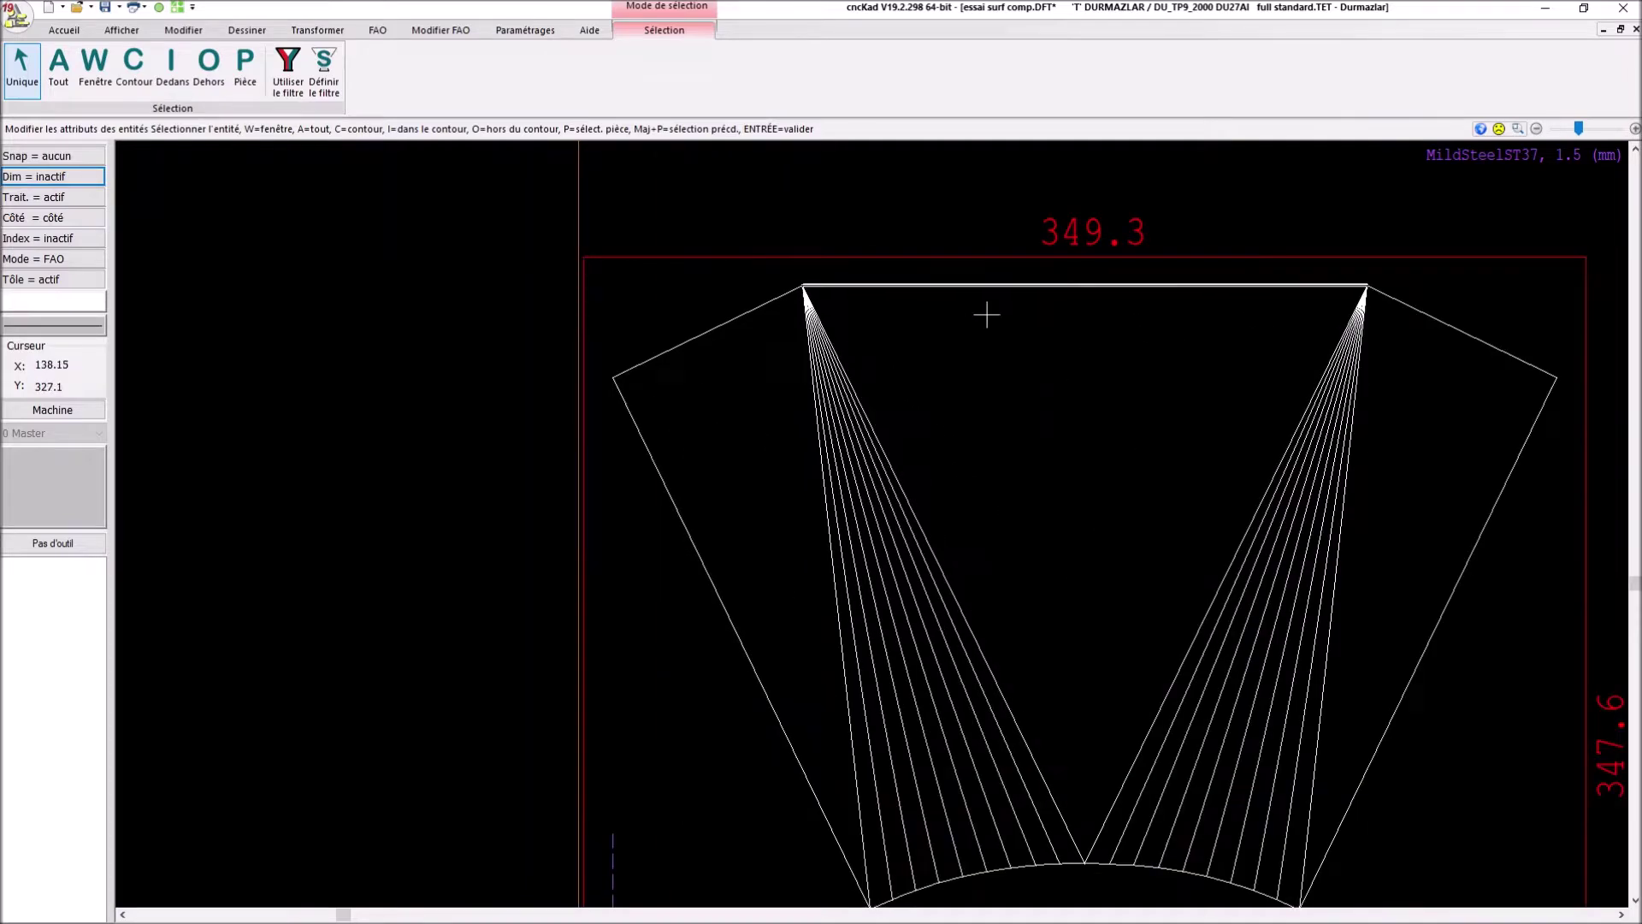
scroll(1245, 396, "down", 1)
key("Return")
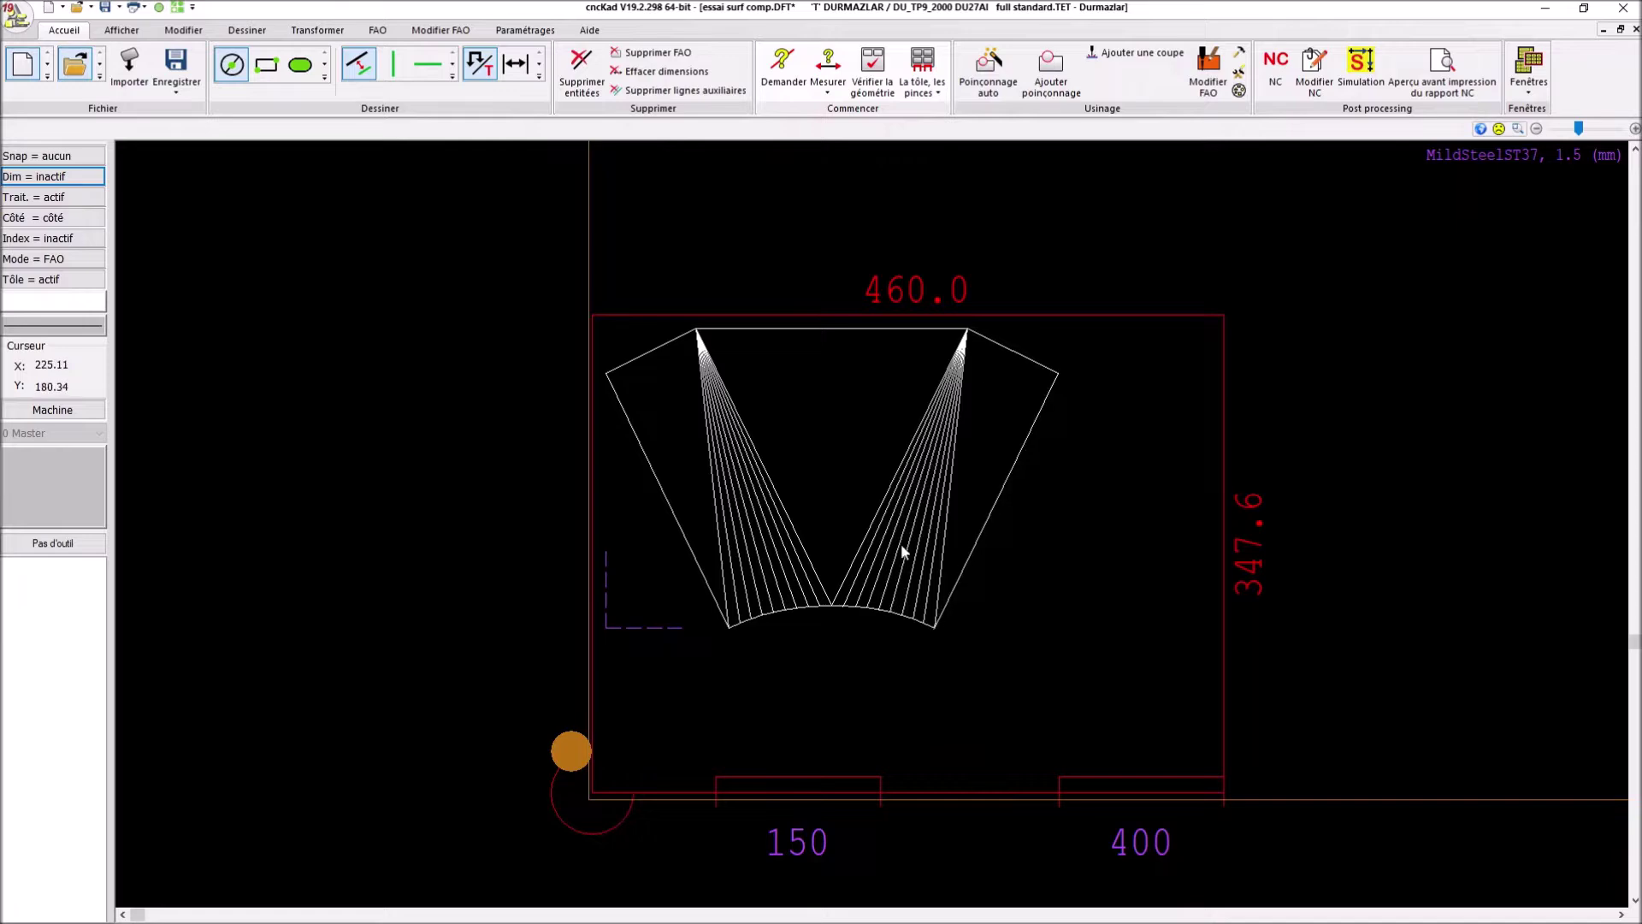
Draw two 40 mm diameter circles centred on the upper corners where each fan's bend lines converge.
scroll(764, 467, "down", 1)
scroll(744, 466, "up", 3)
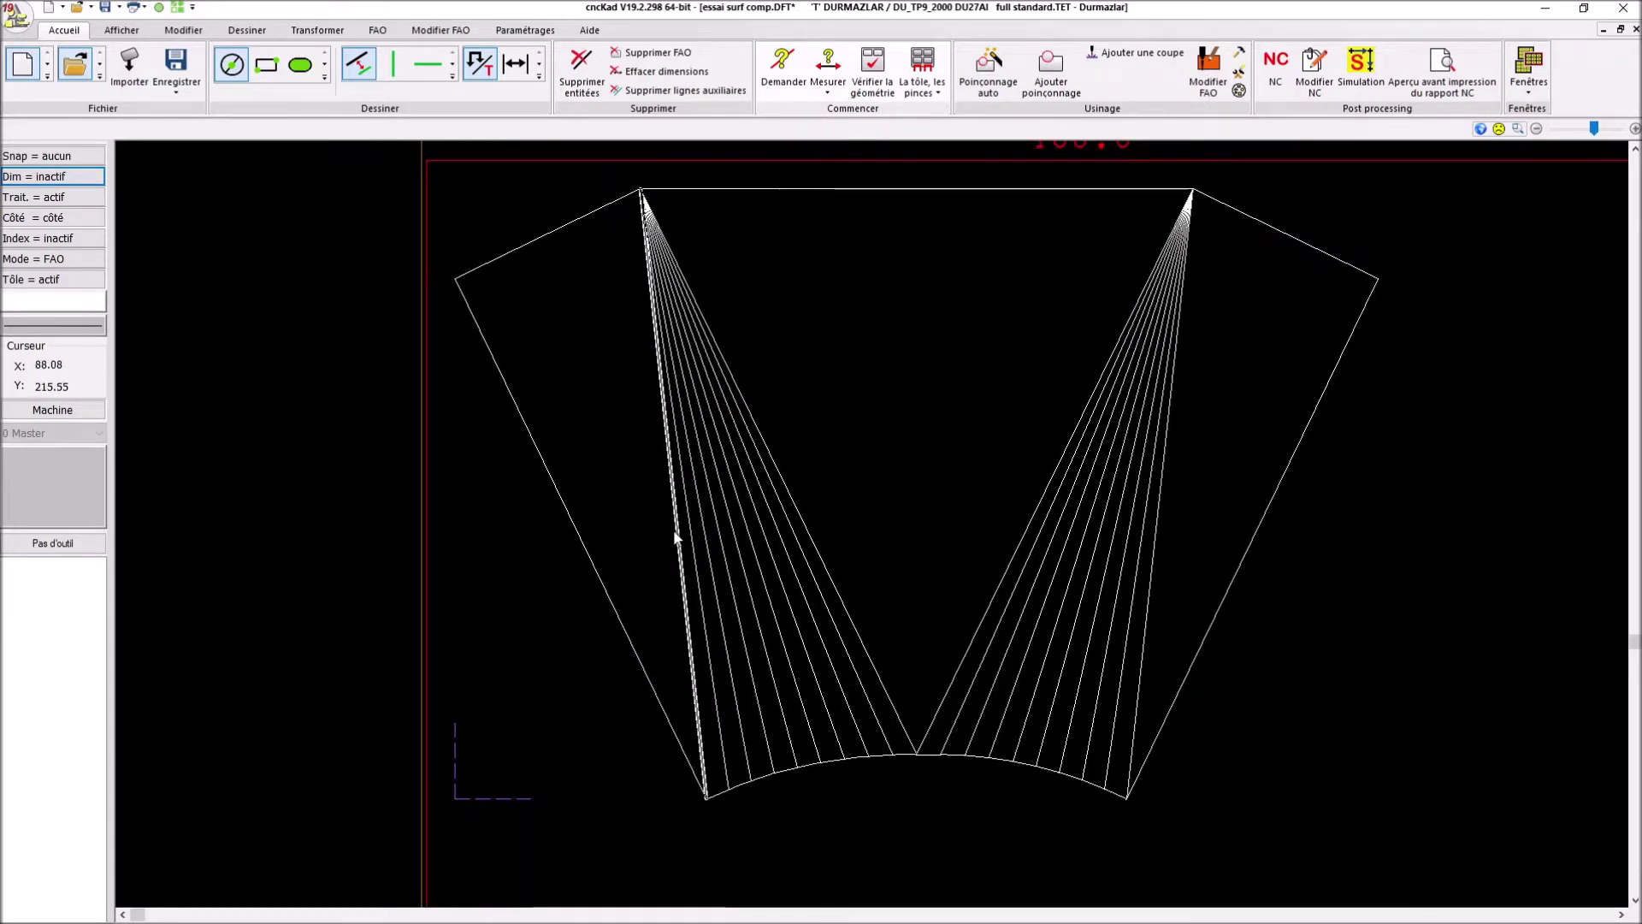
scroll(676, 538, "up", 1)
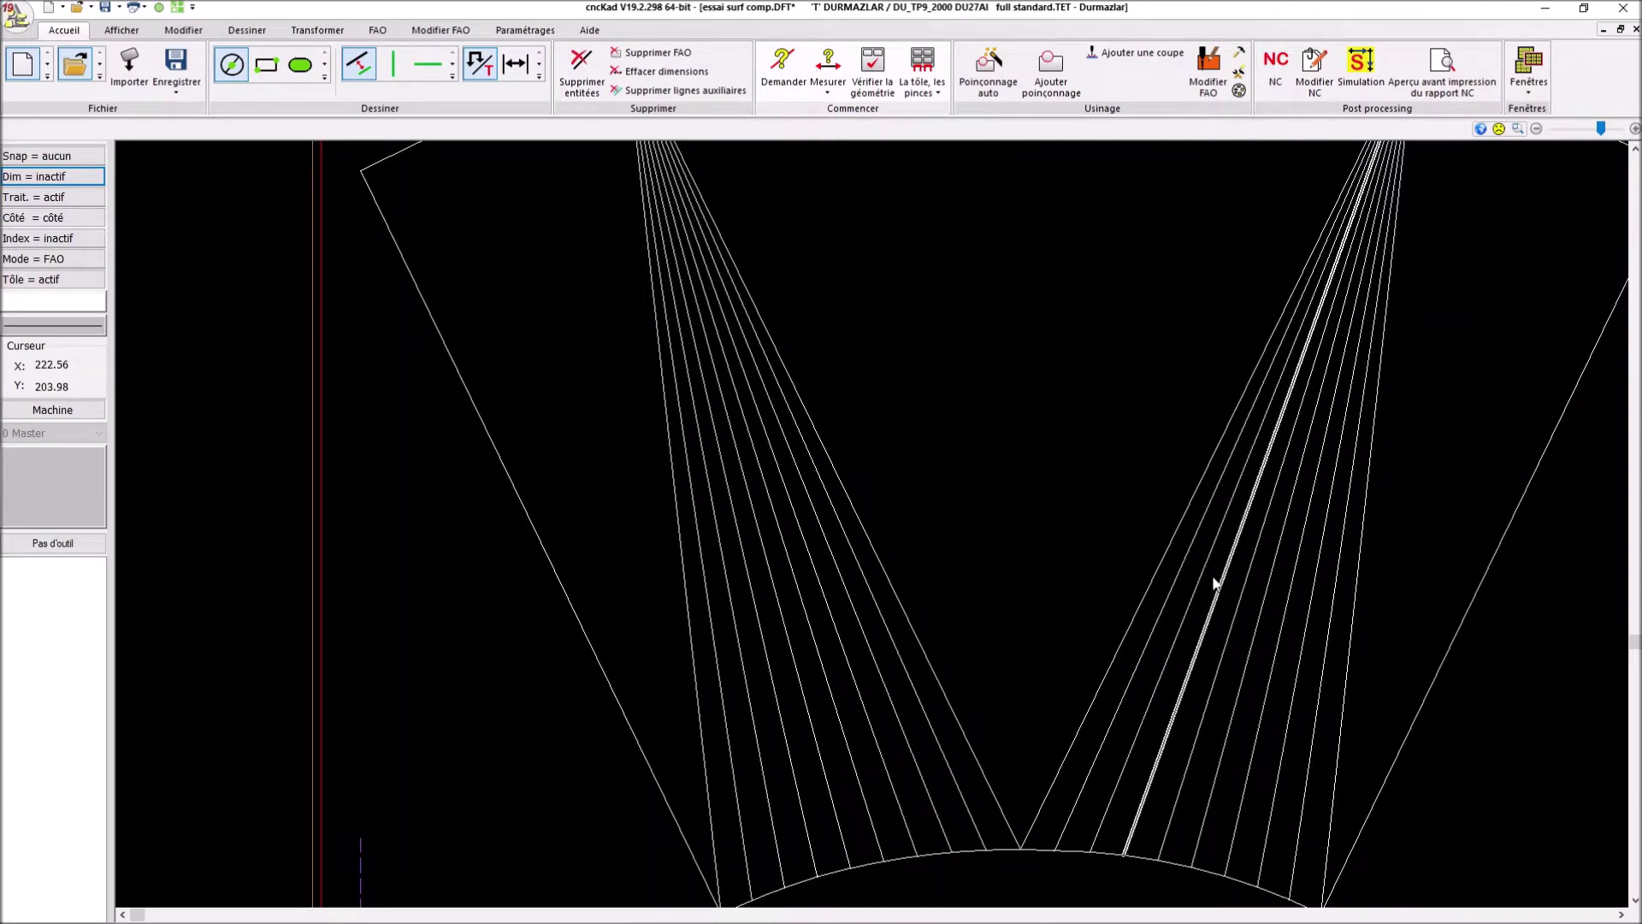
scroll(1336, 490, "down", 3)
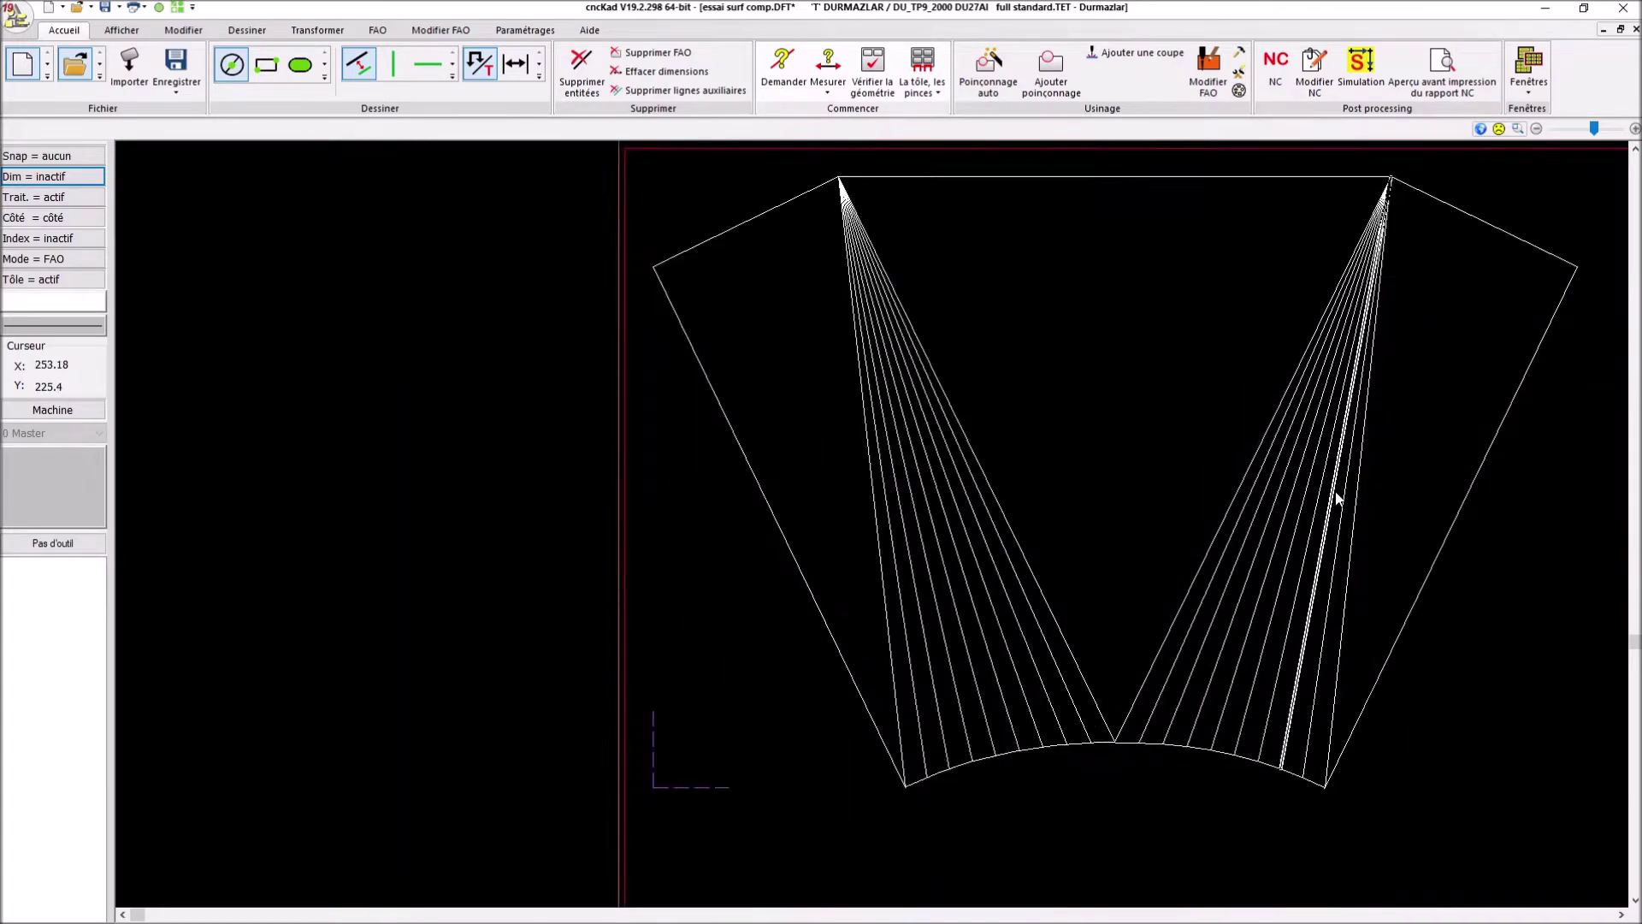
scroll(1108, 442, "up", 1)
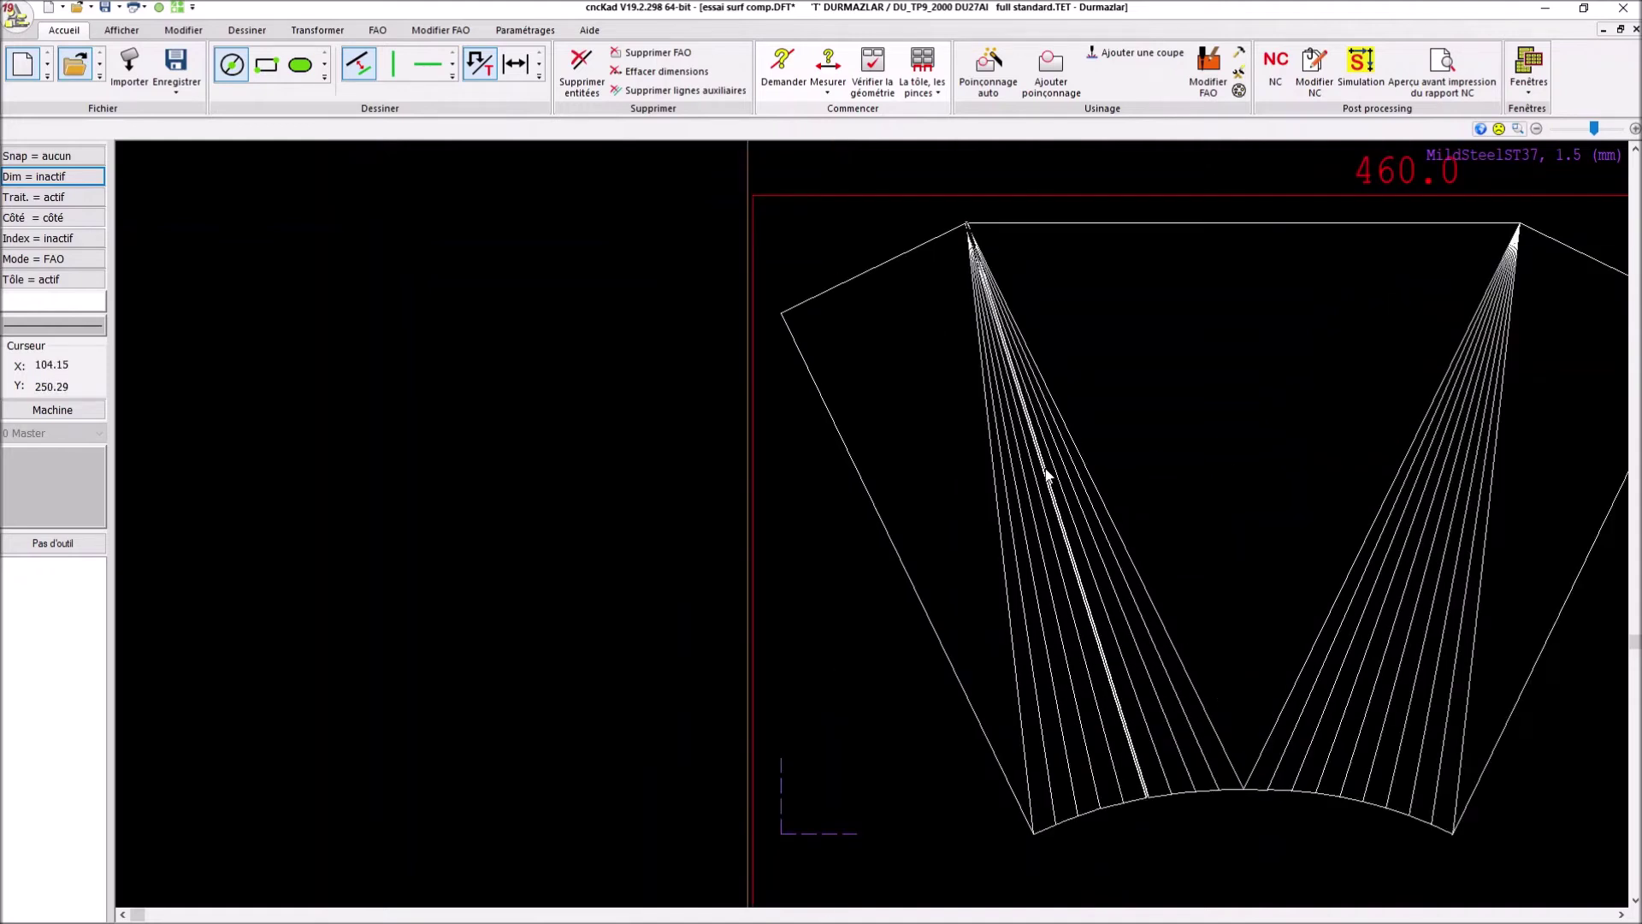
left_click(228, 67)
left_click(958, 254)
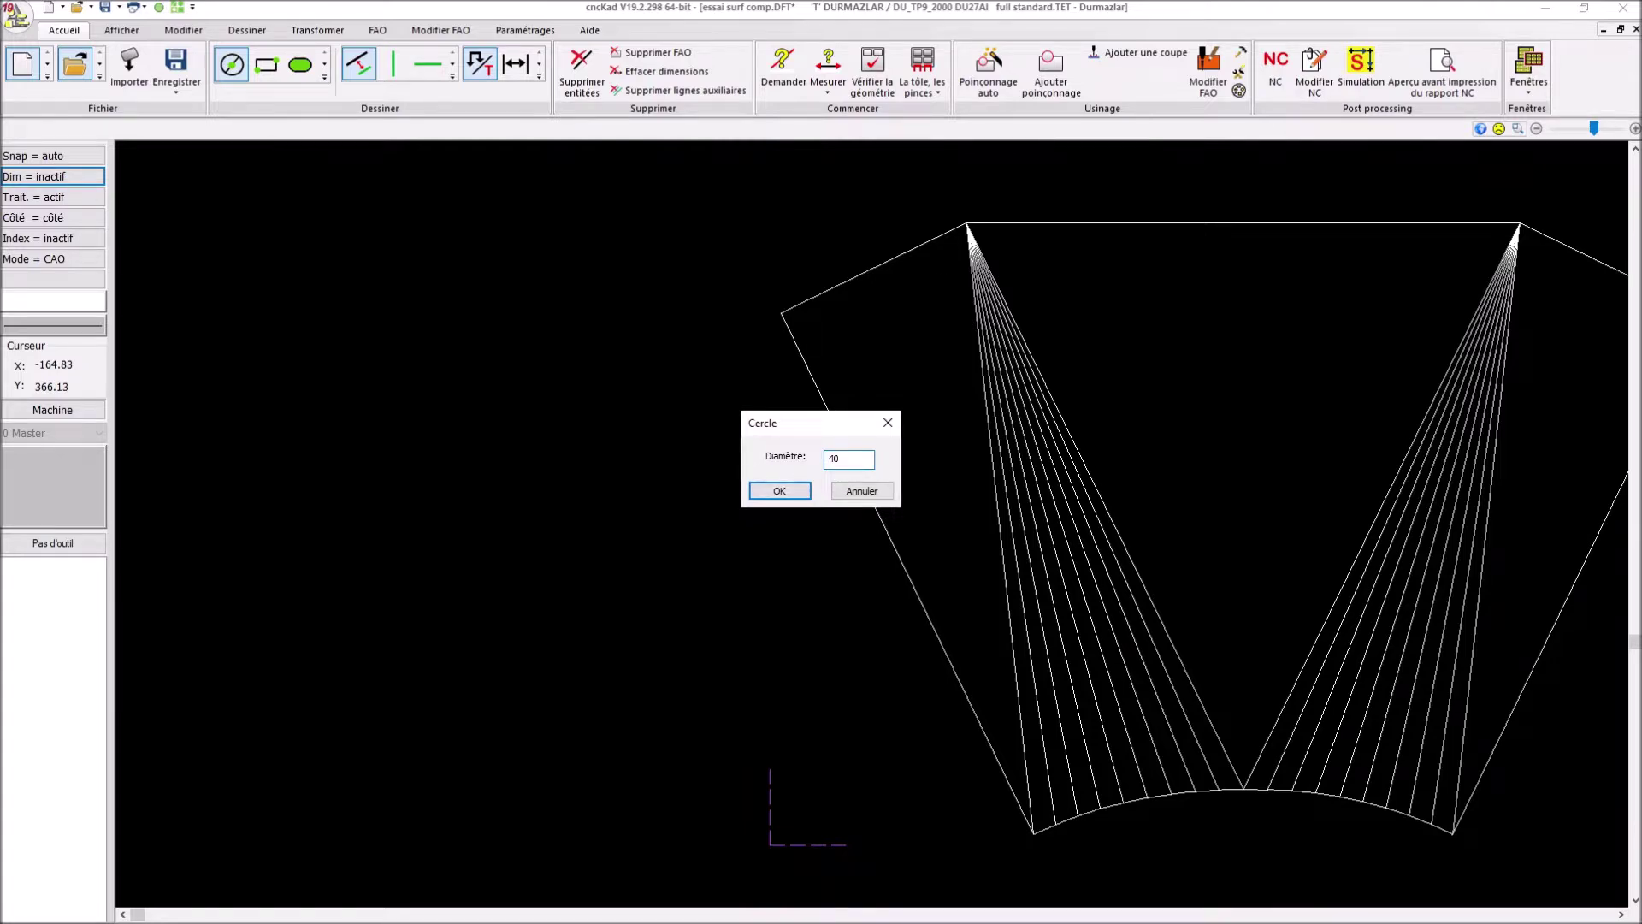
left_click(778, 491)
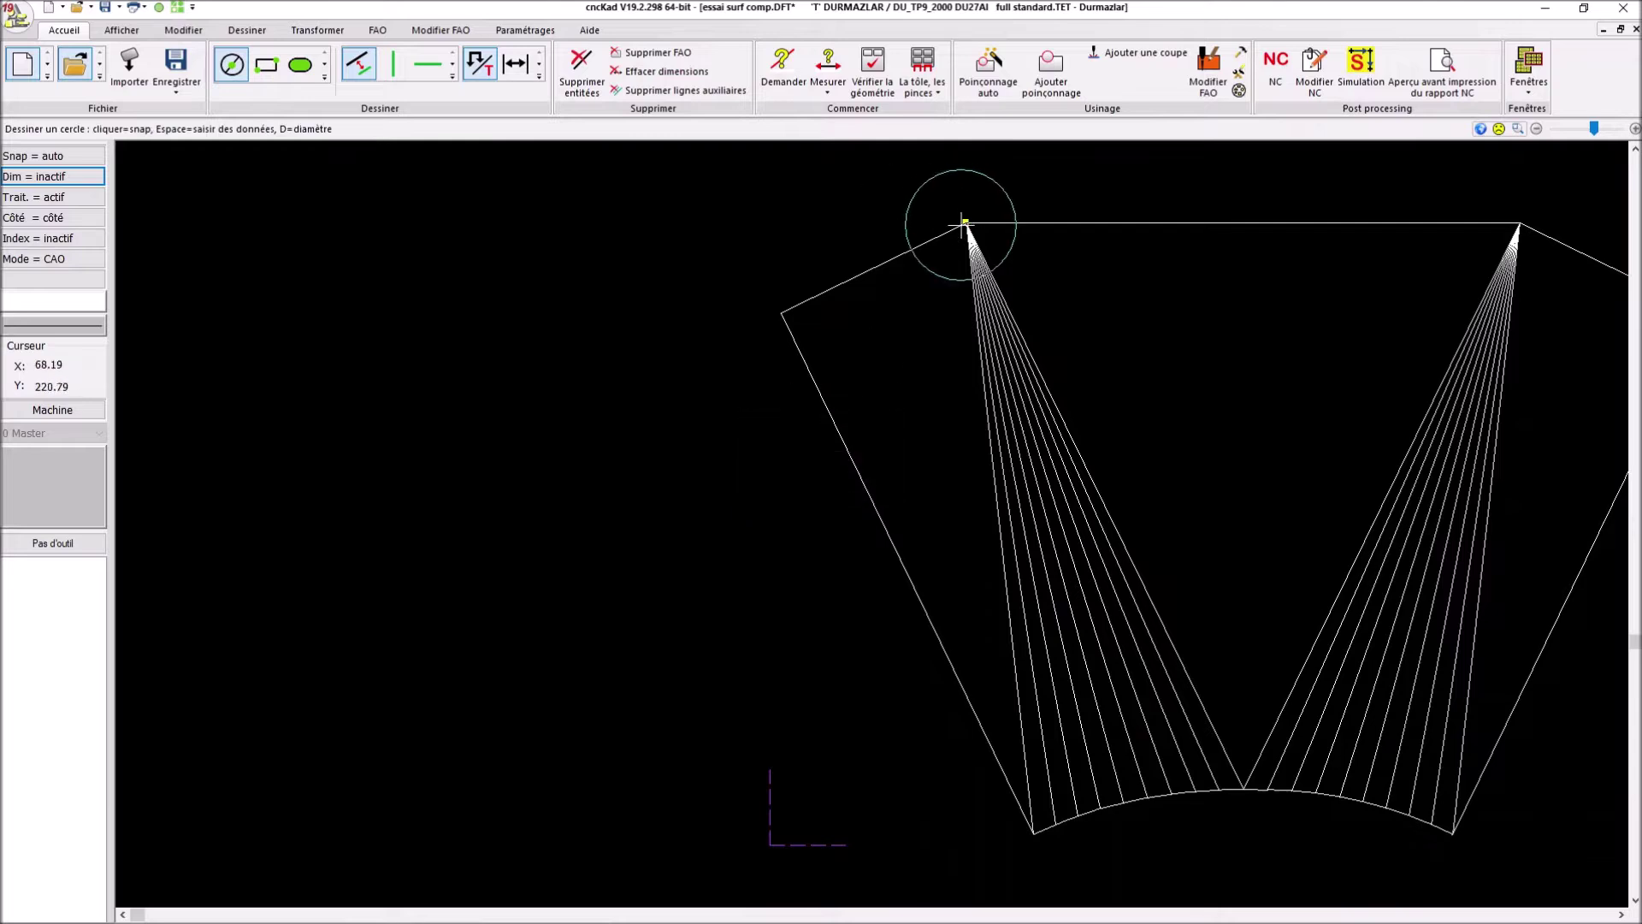
left_click(966, 222)
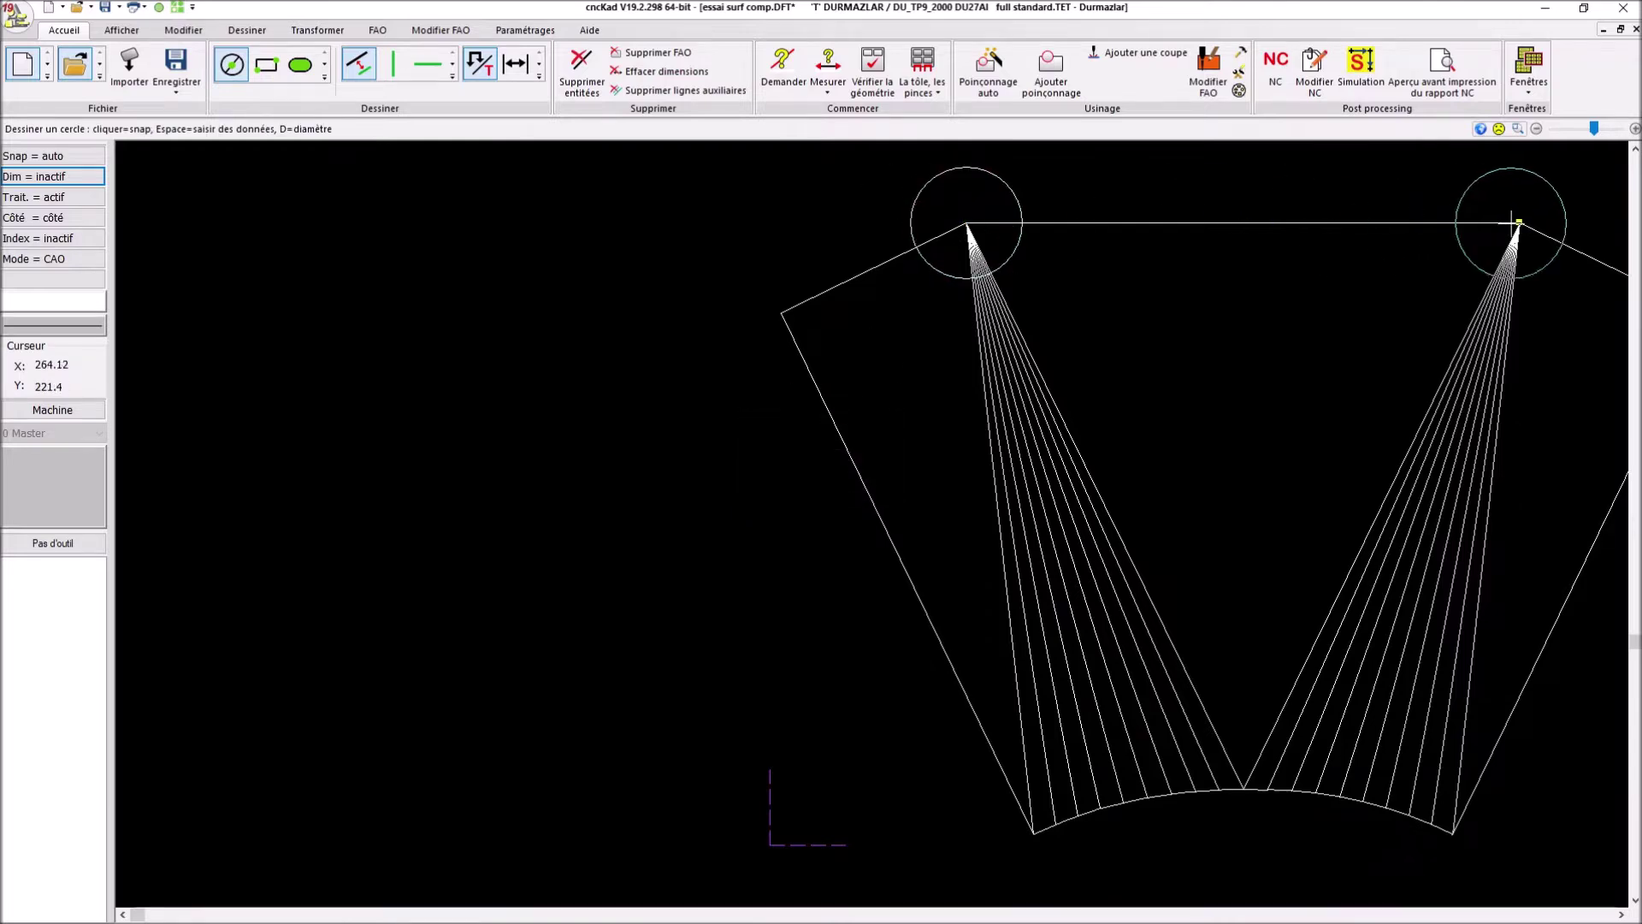
left_click(1519, 221)
Add a horizontal auxiliary line through the bottom arc's midpoint and a vertical one through the top edge's midpoint.
scroll(1490, 532, "down", 2)
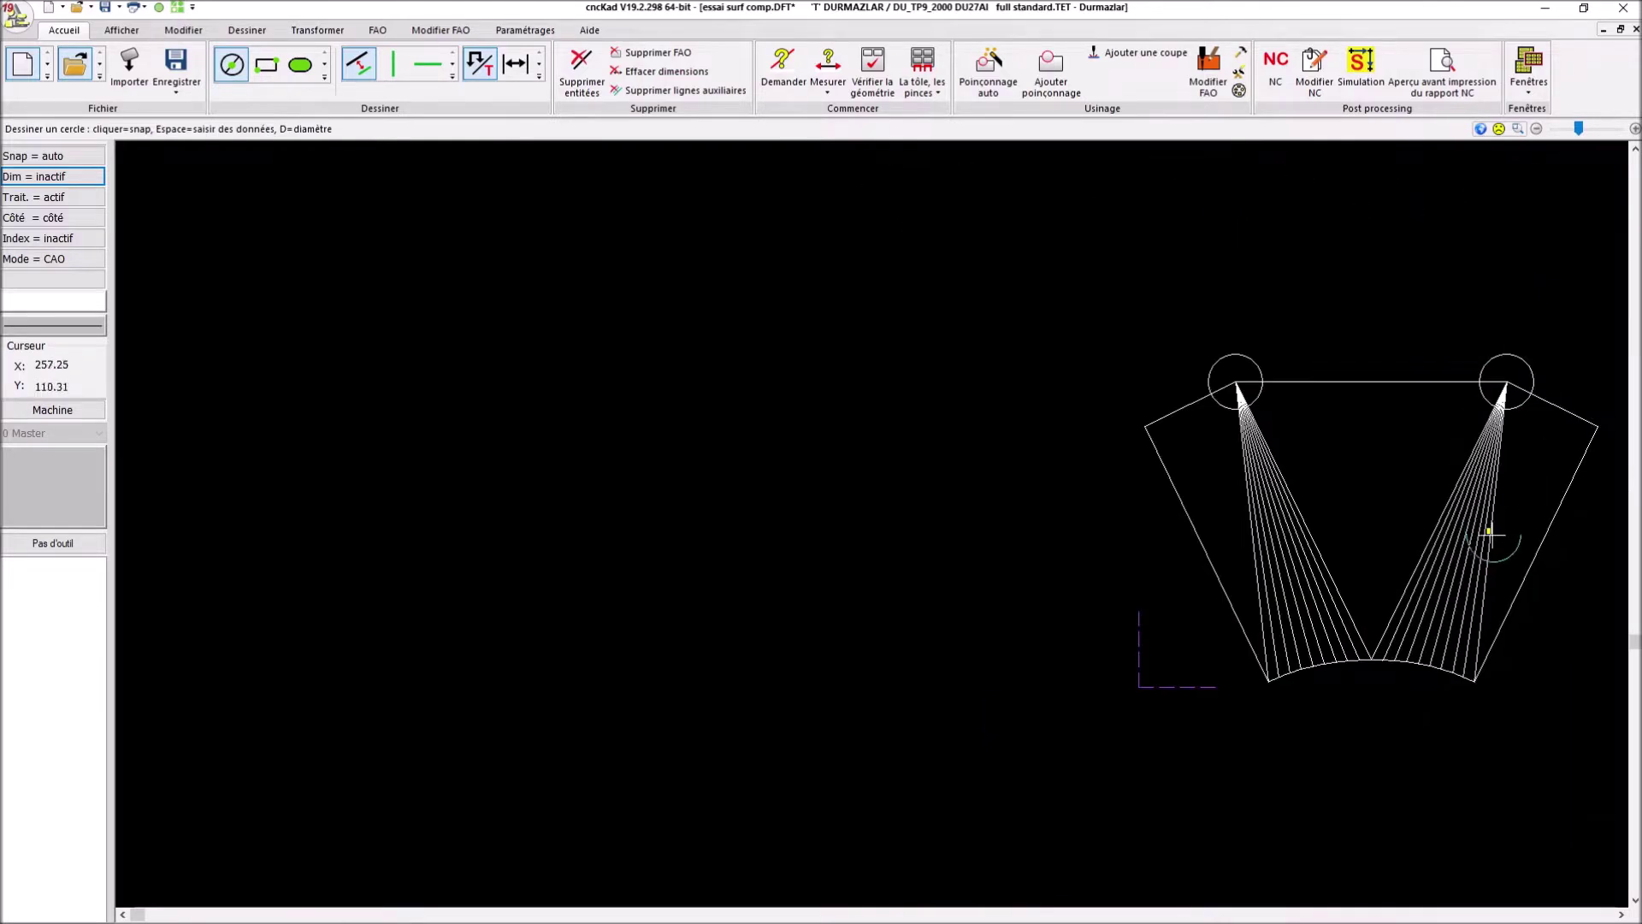
left_click(428, 64)
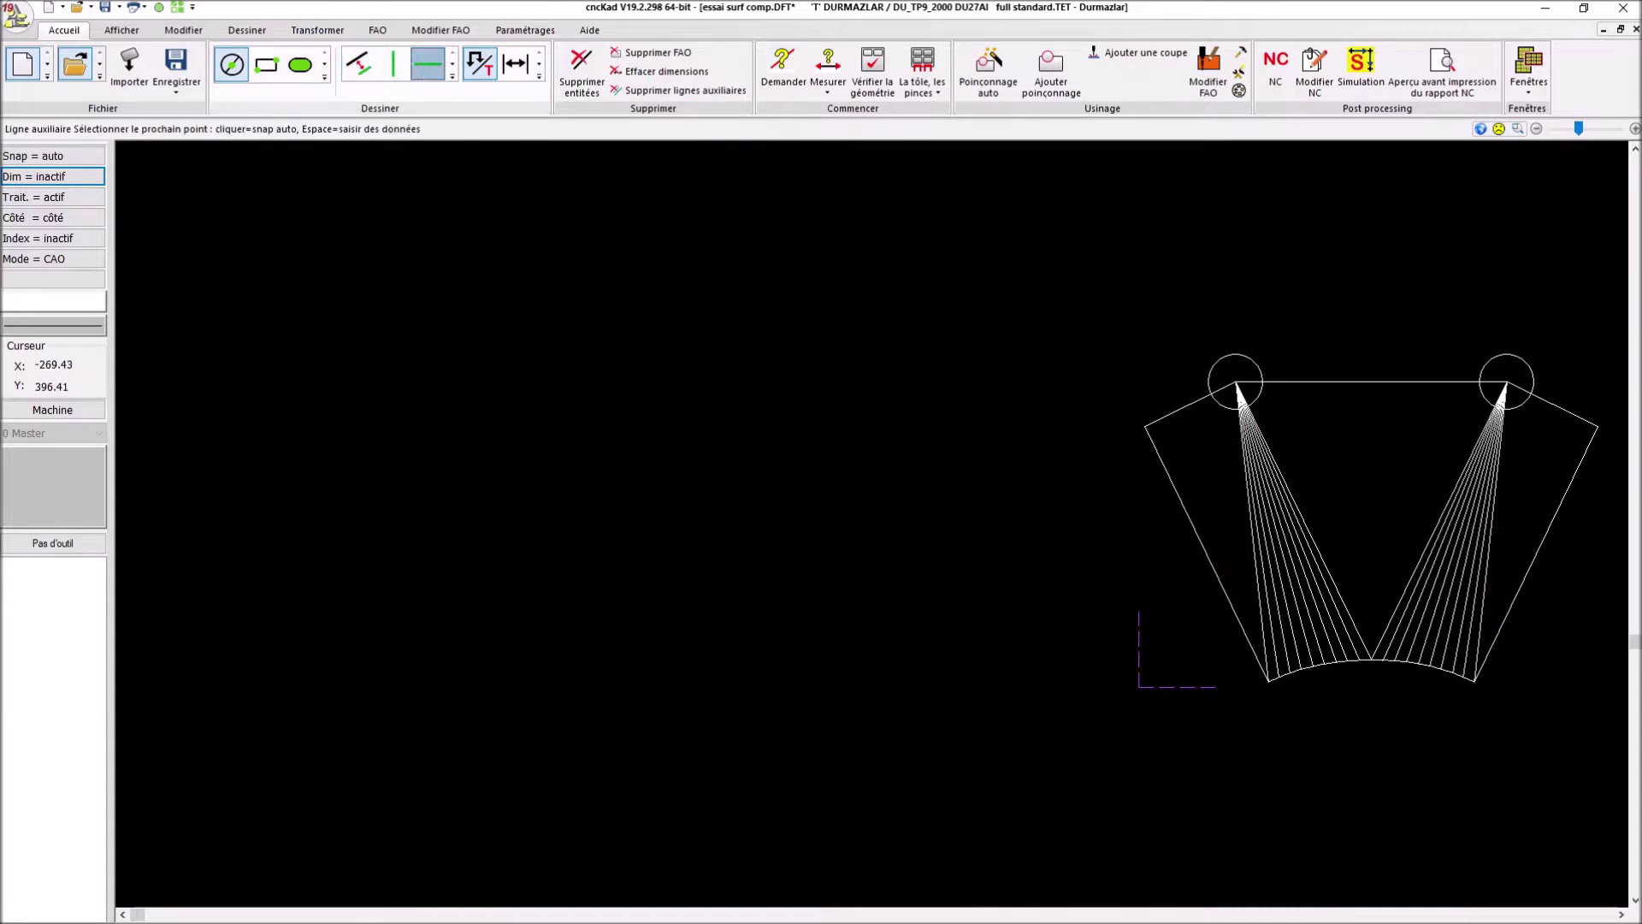
scroll(1386, 736, "up", 3)
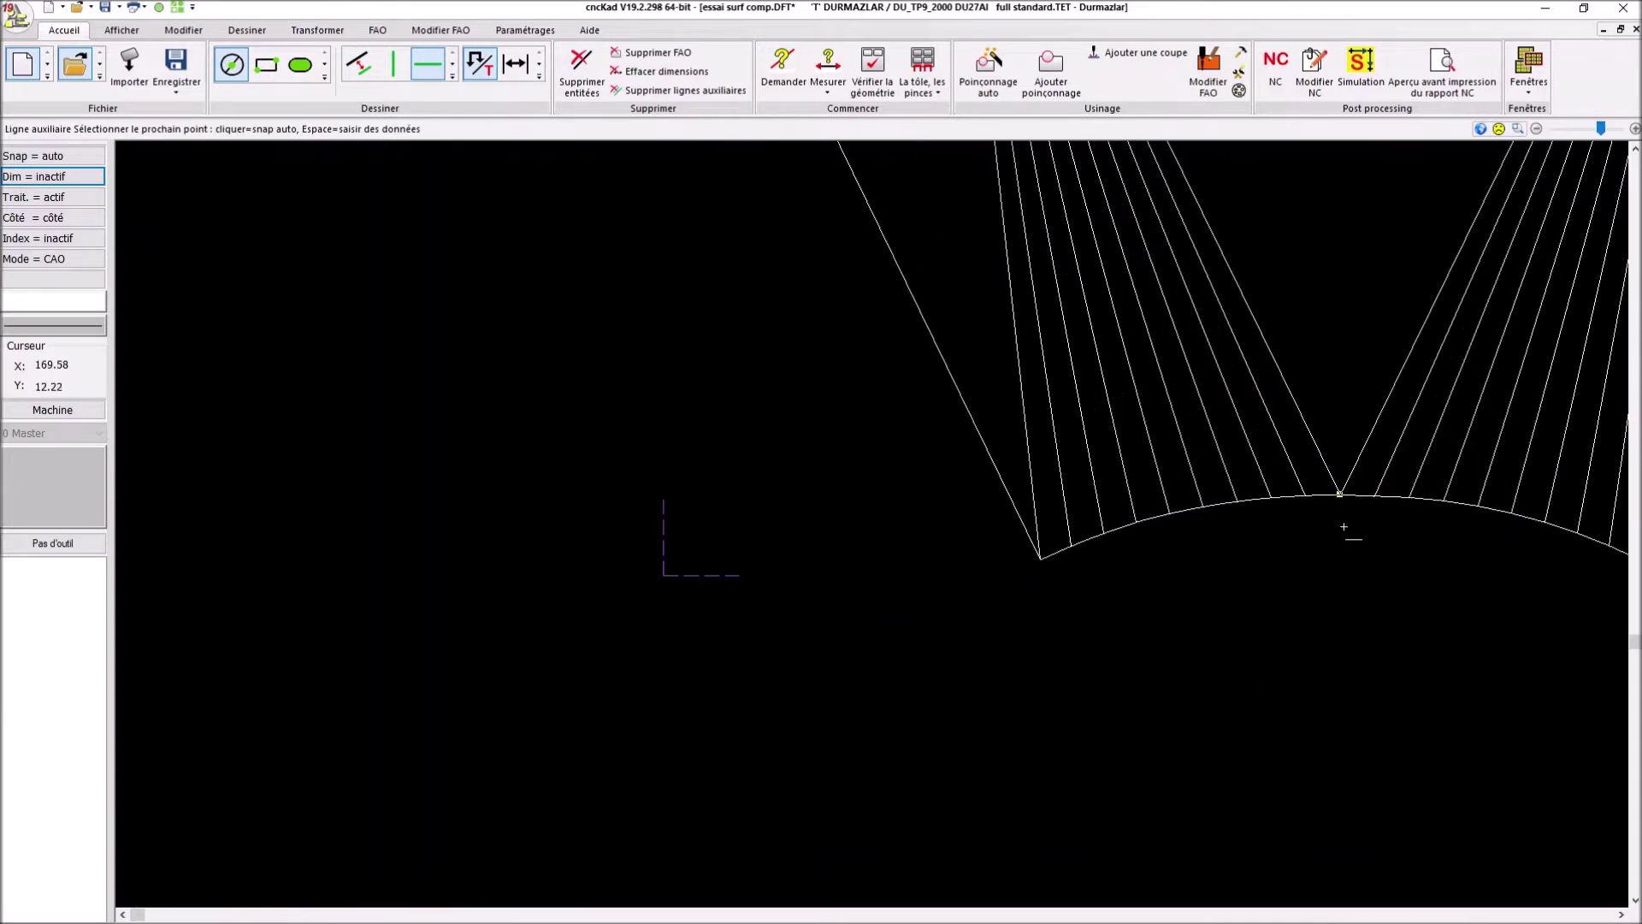
left_click(1340, 494)
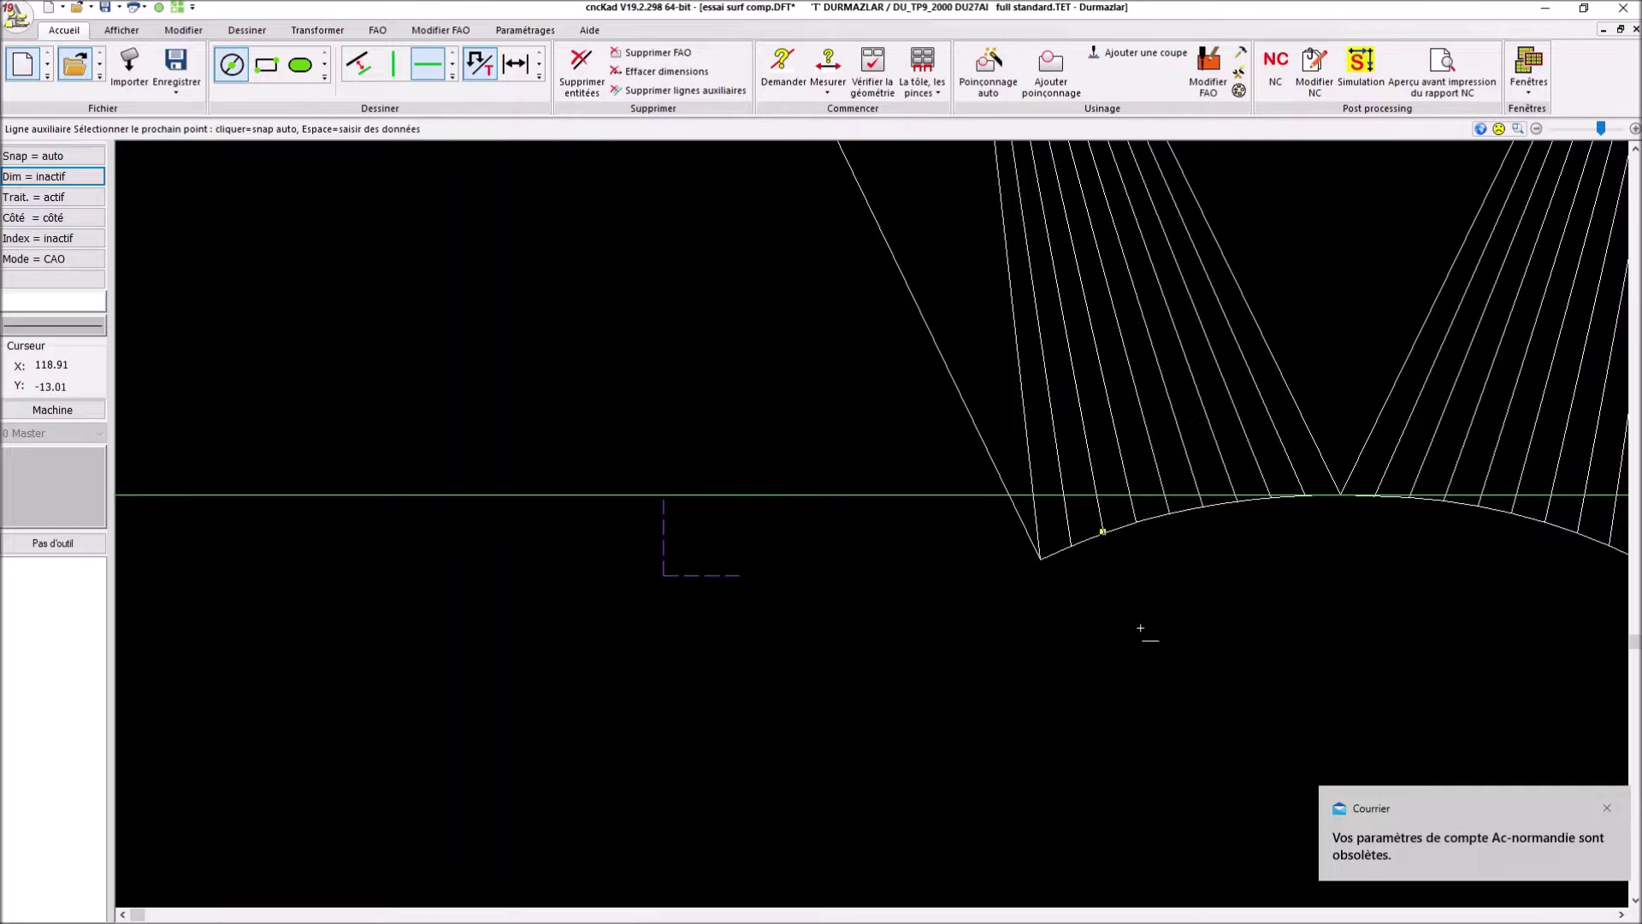
scroll(1172, 641, "down", 4)
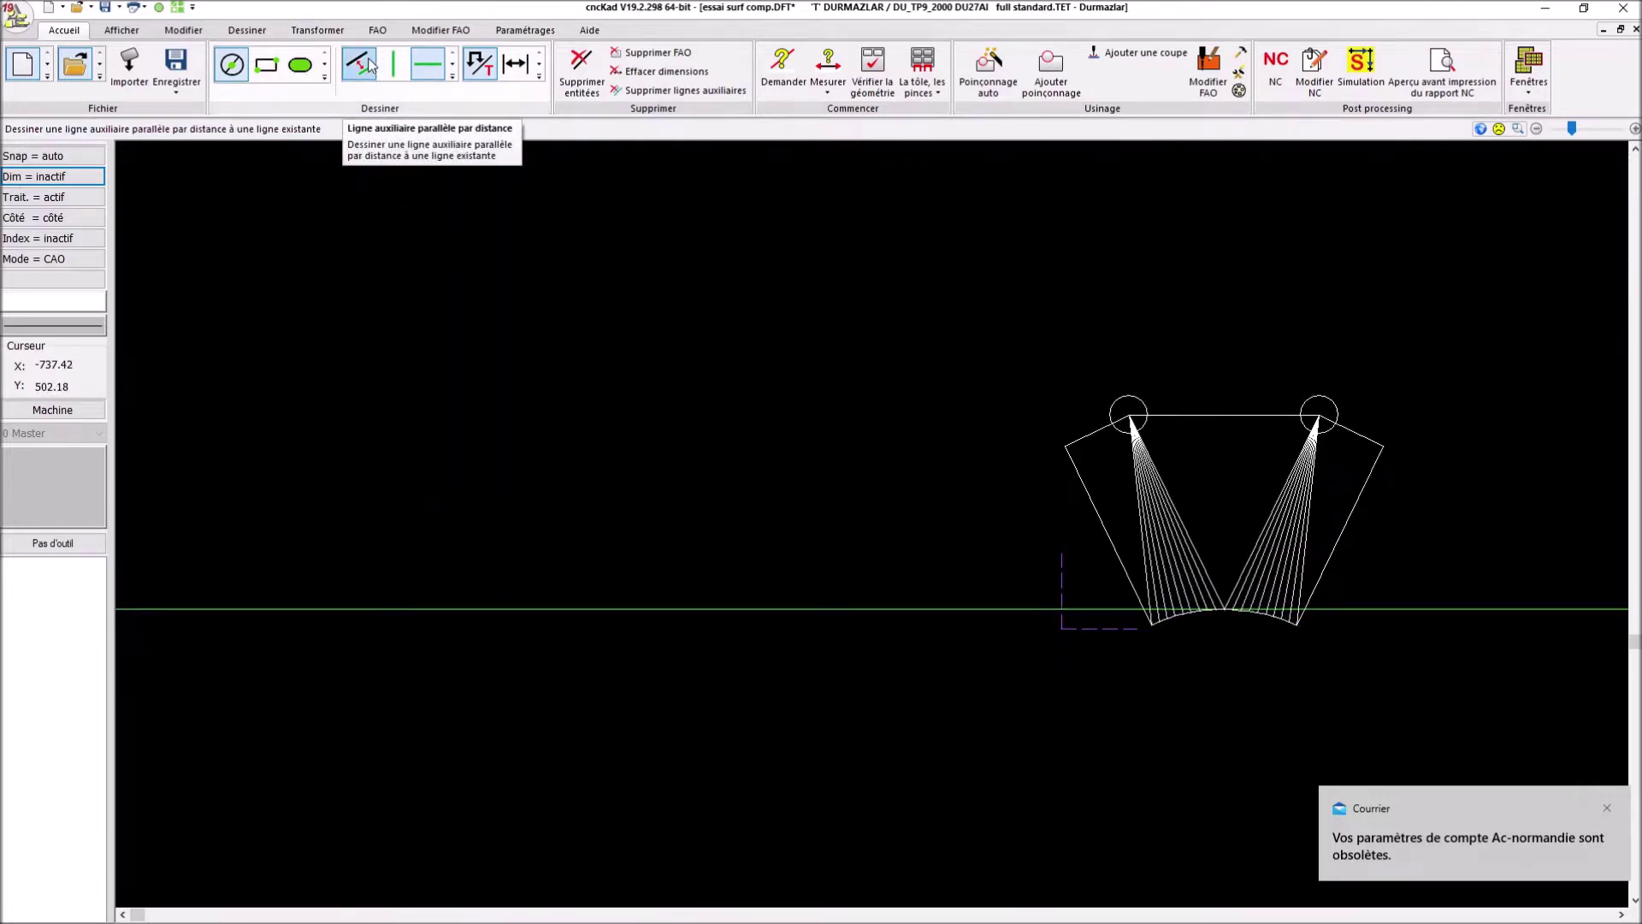
left_click(393, 63)
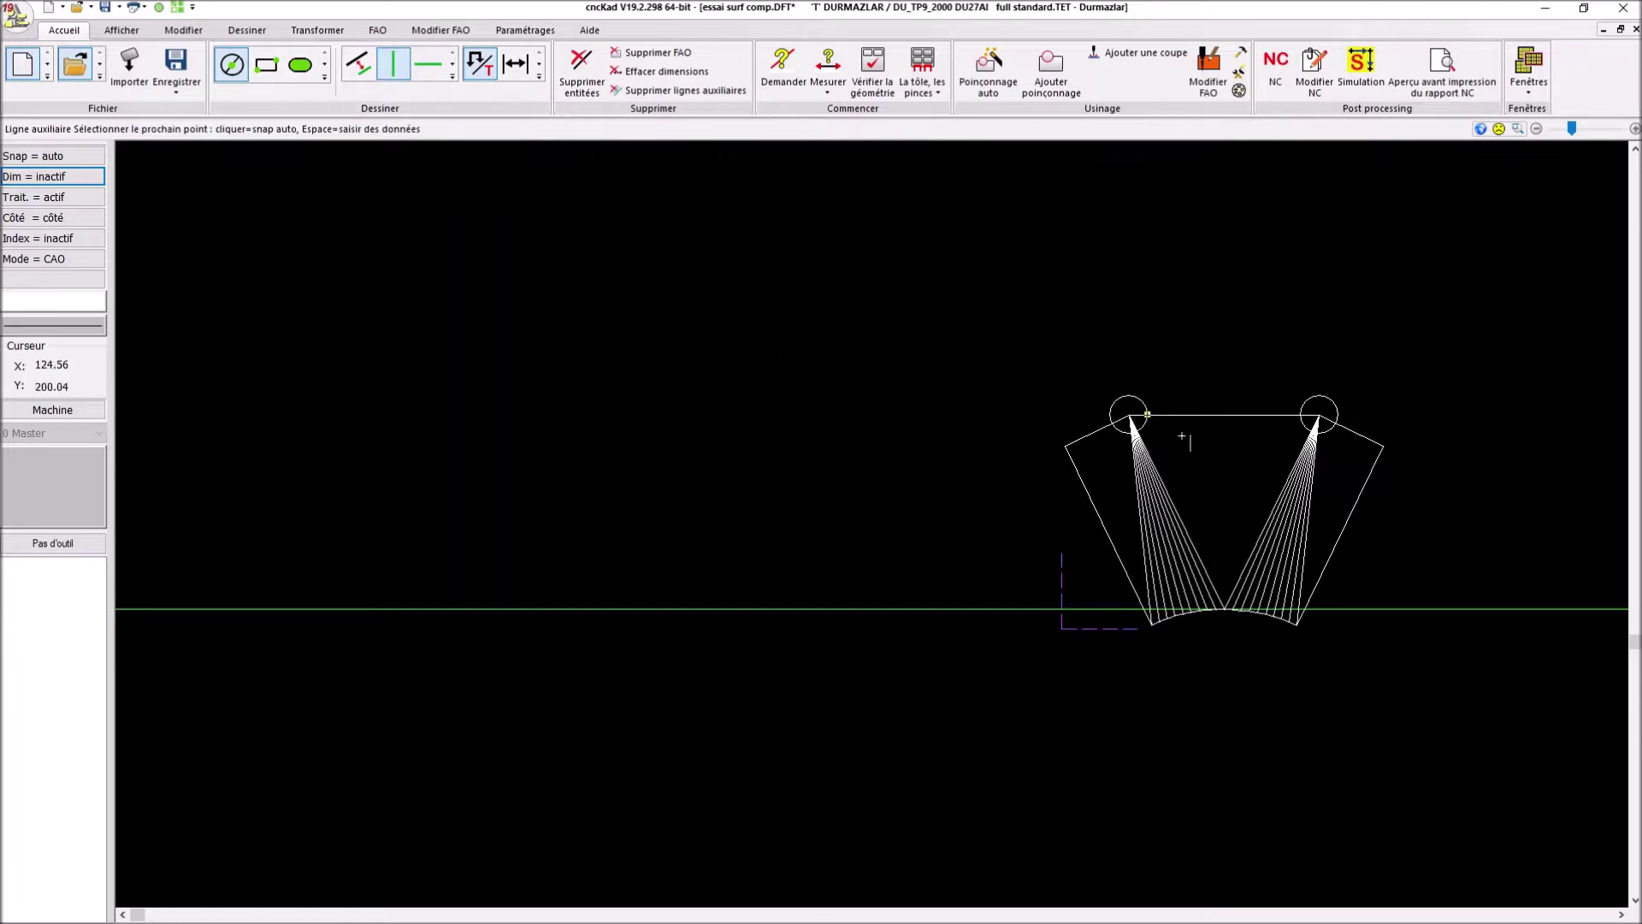
left_click(1224, 416)
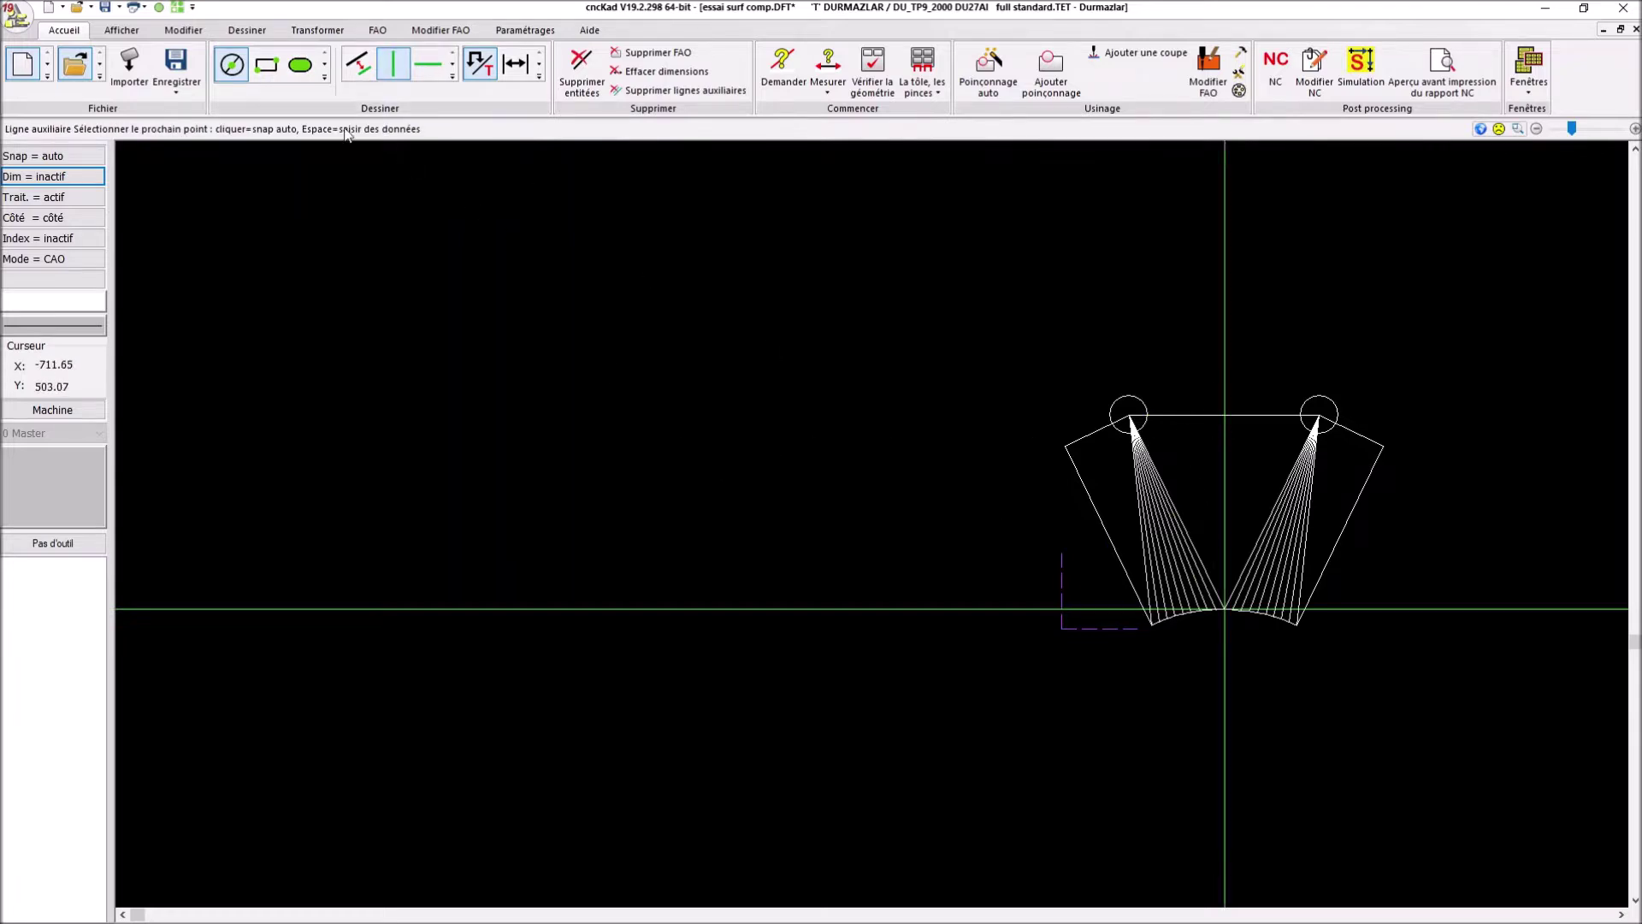
Add a parallel auxiliary line at a set distance below the horizontal auxiliary line.
left_click(358, 69)
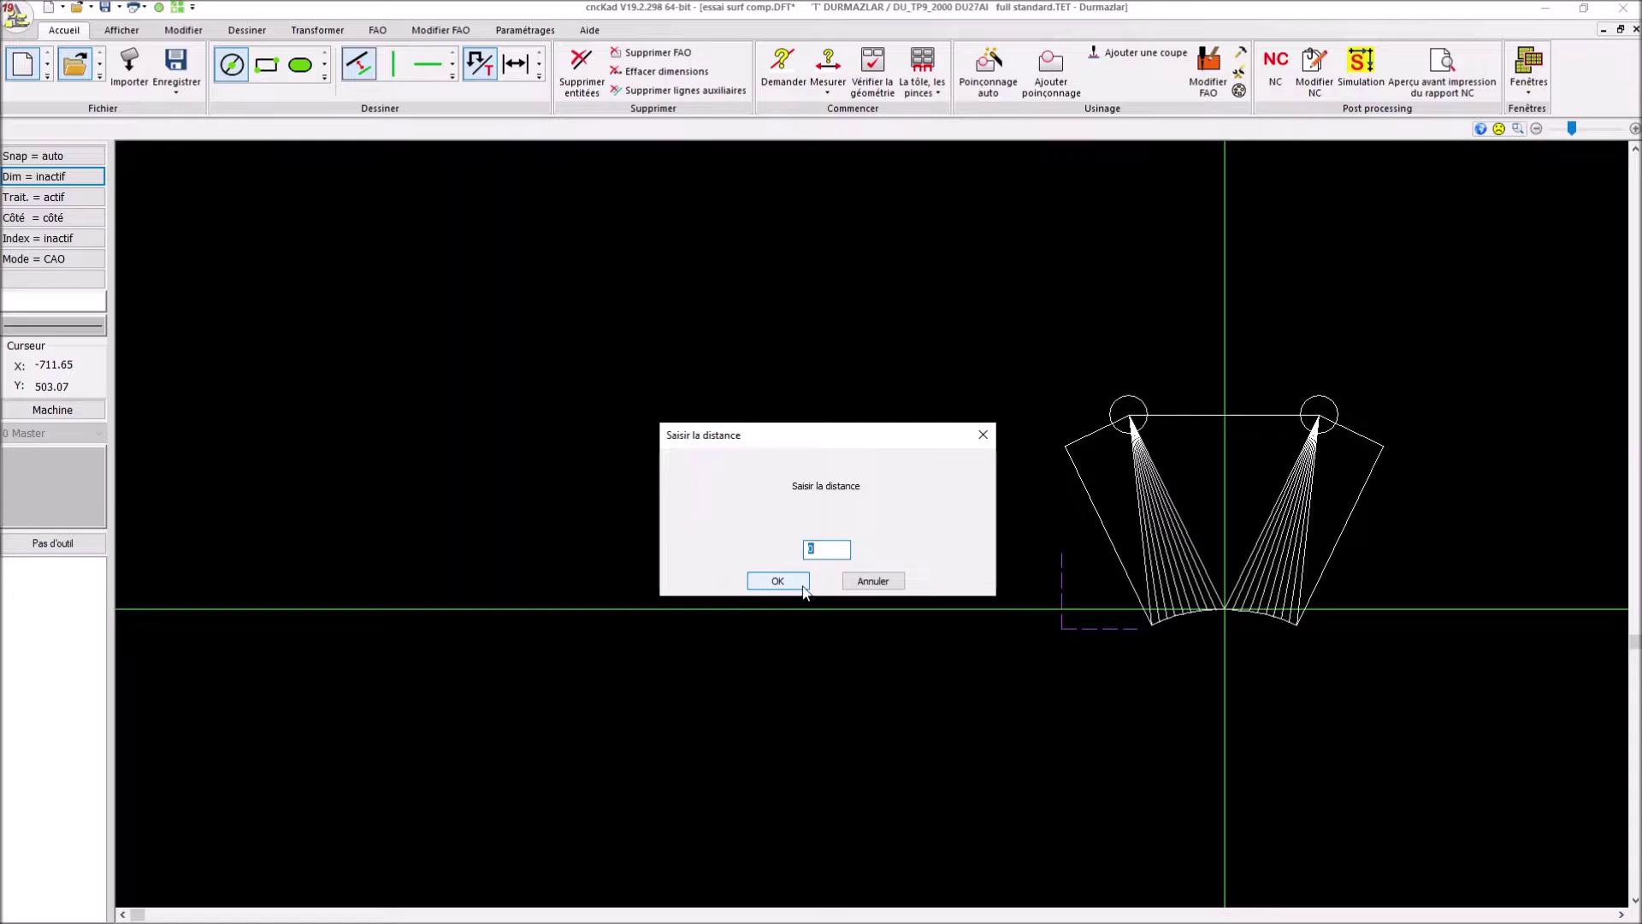
left_click(802, 586)
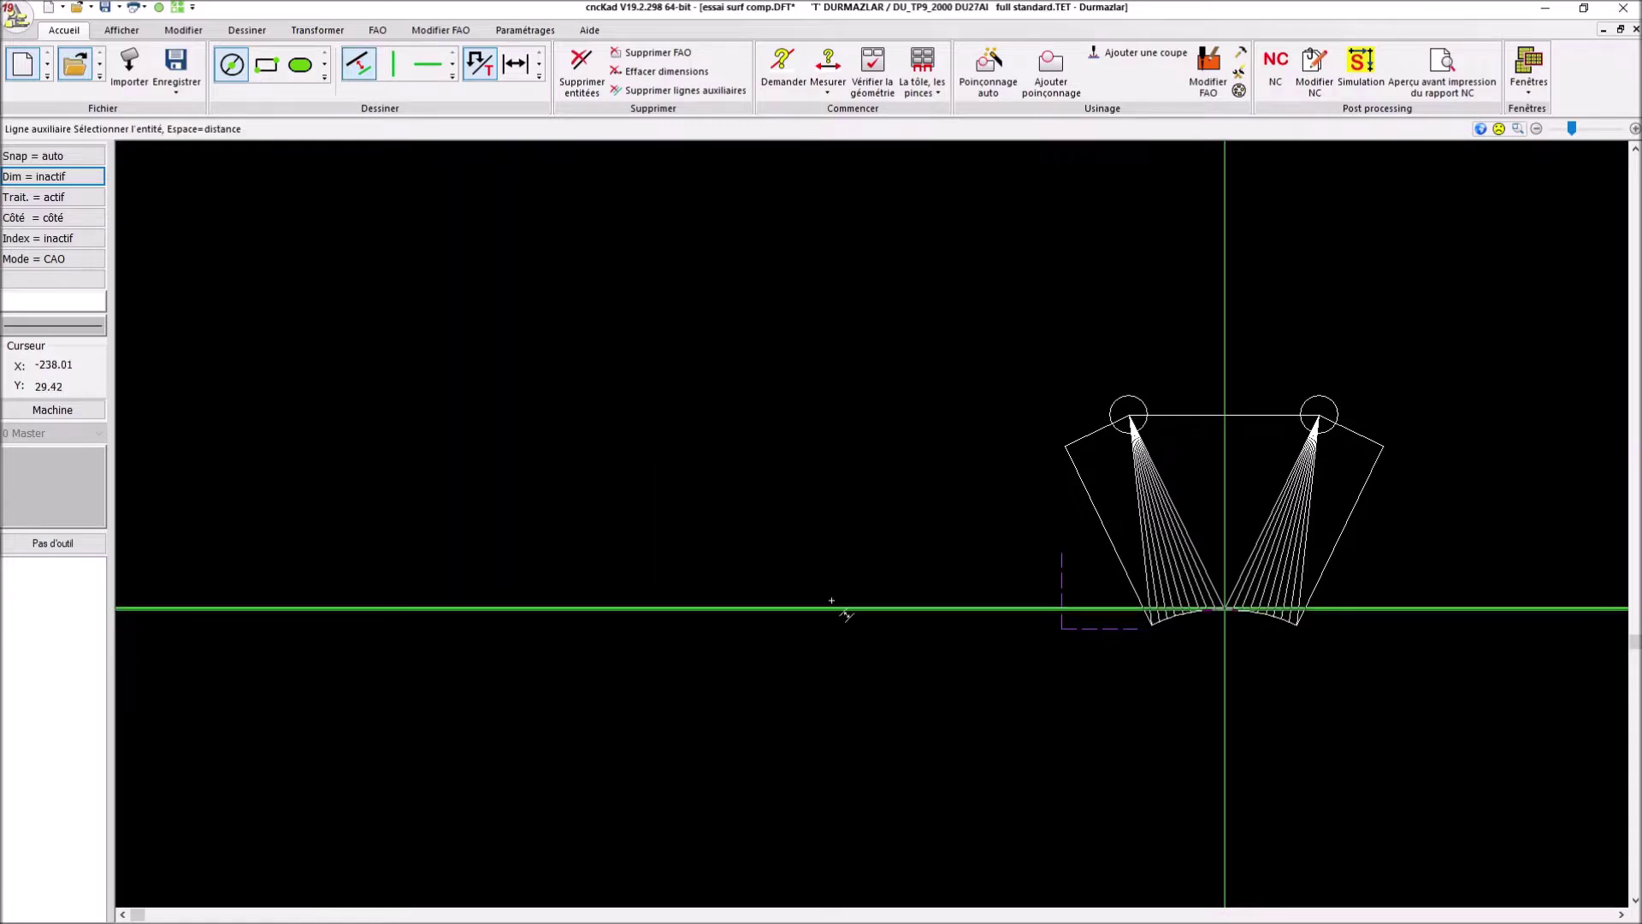
left_click(867, 644)
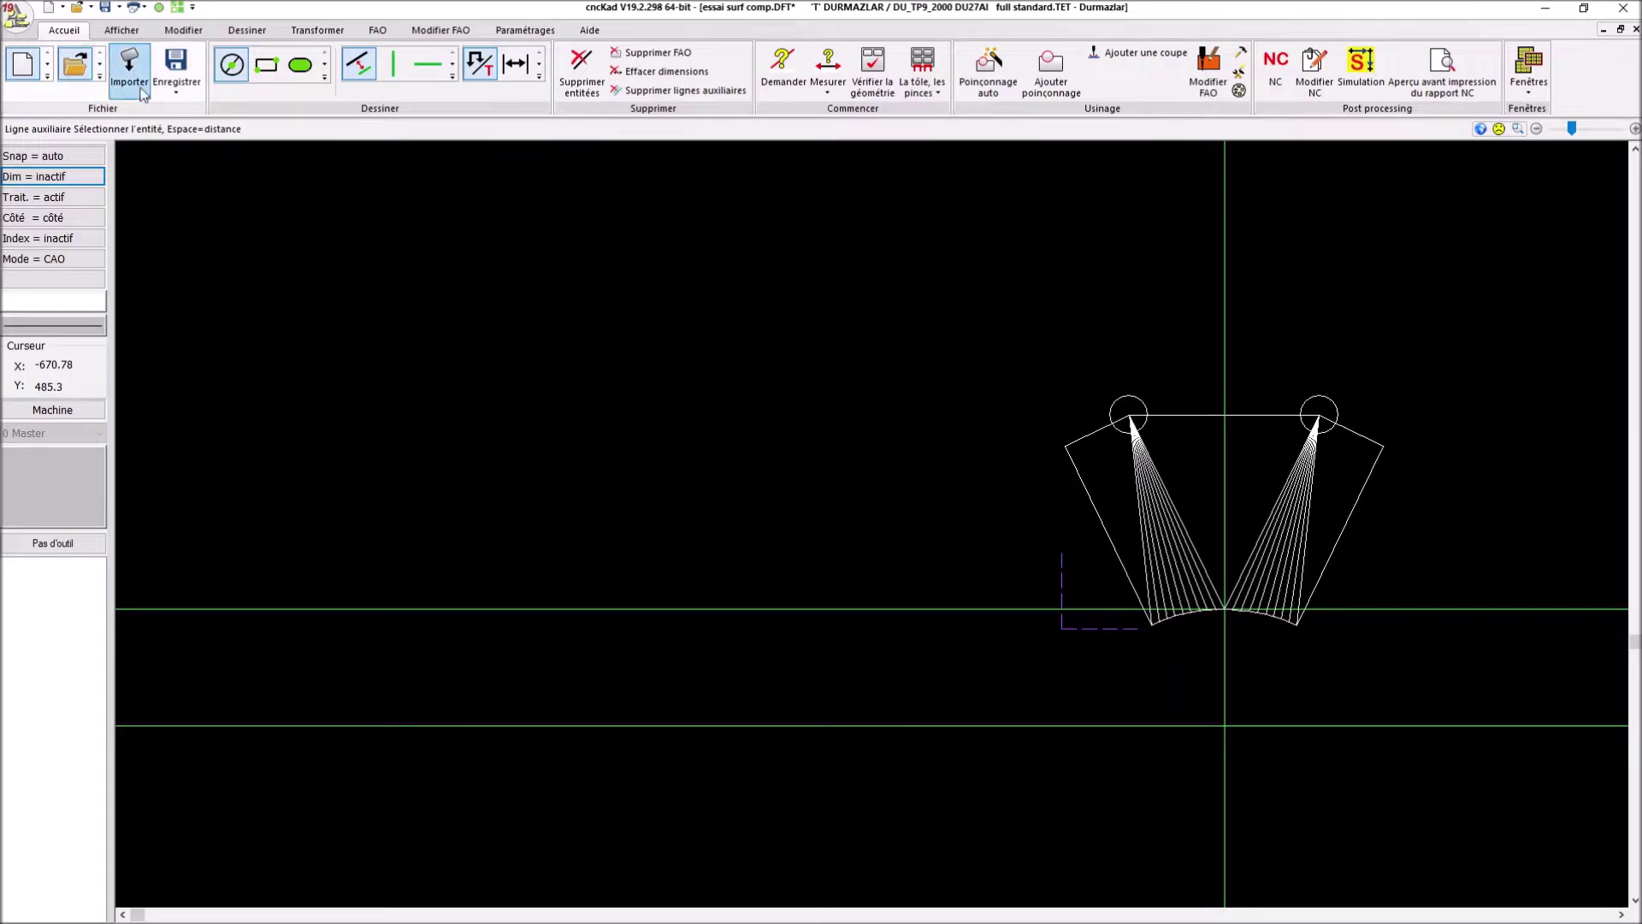
Draw a 300 mm diameter circle centred where the lower horizontal and the vertical auxiliary lines intersect.
left_click(231, 67)
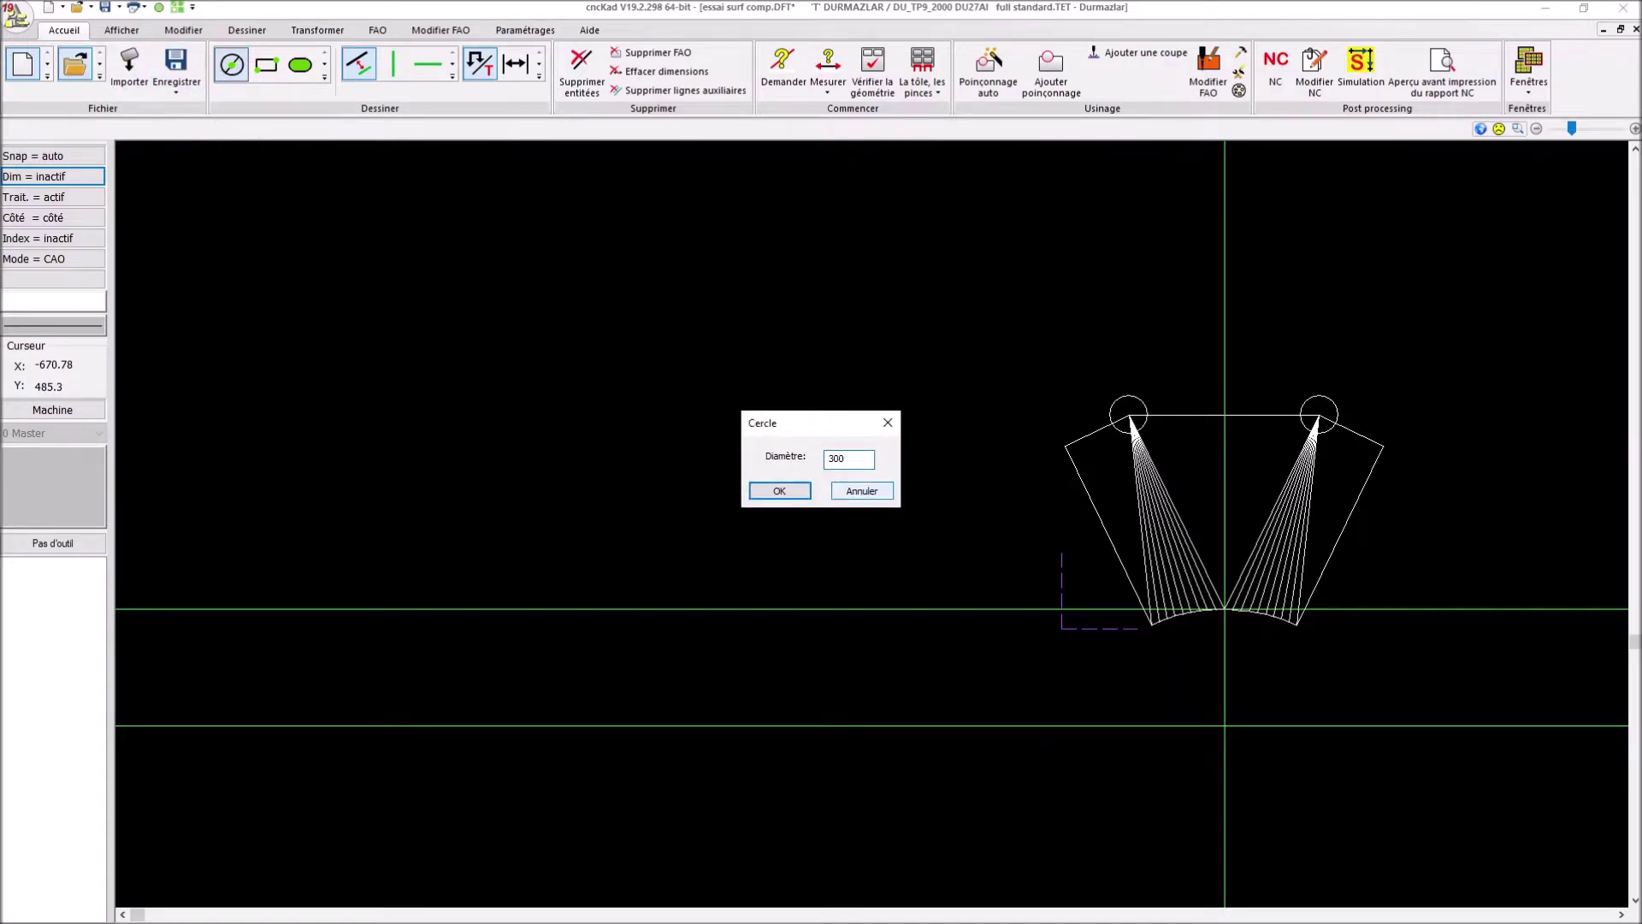
type("300")
left_click(767, 498)
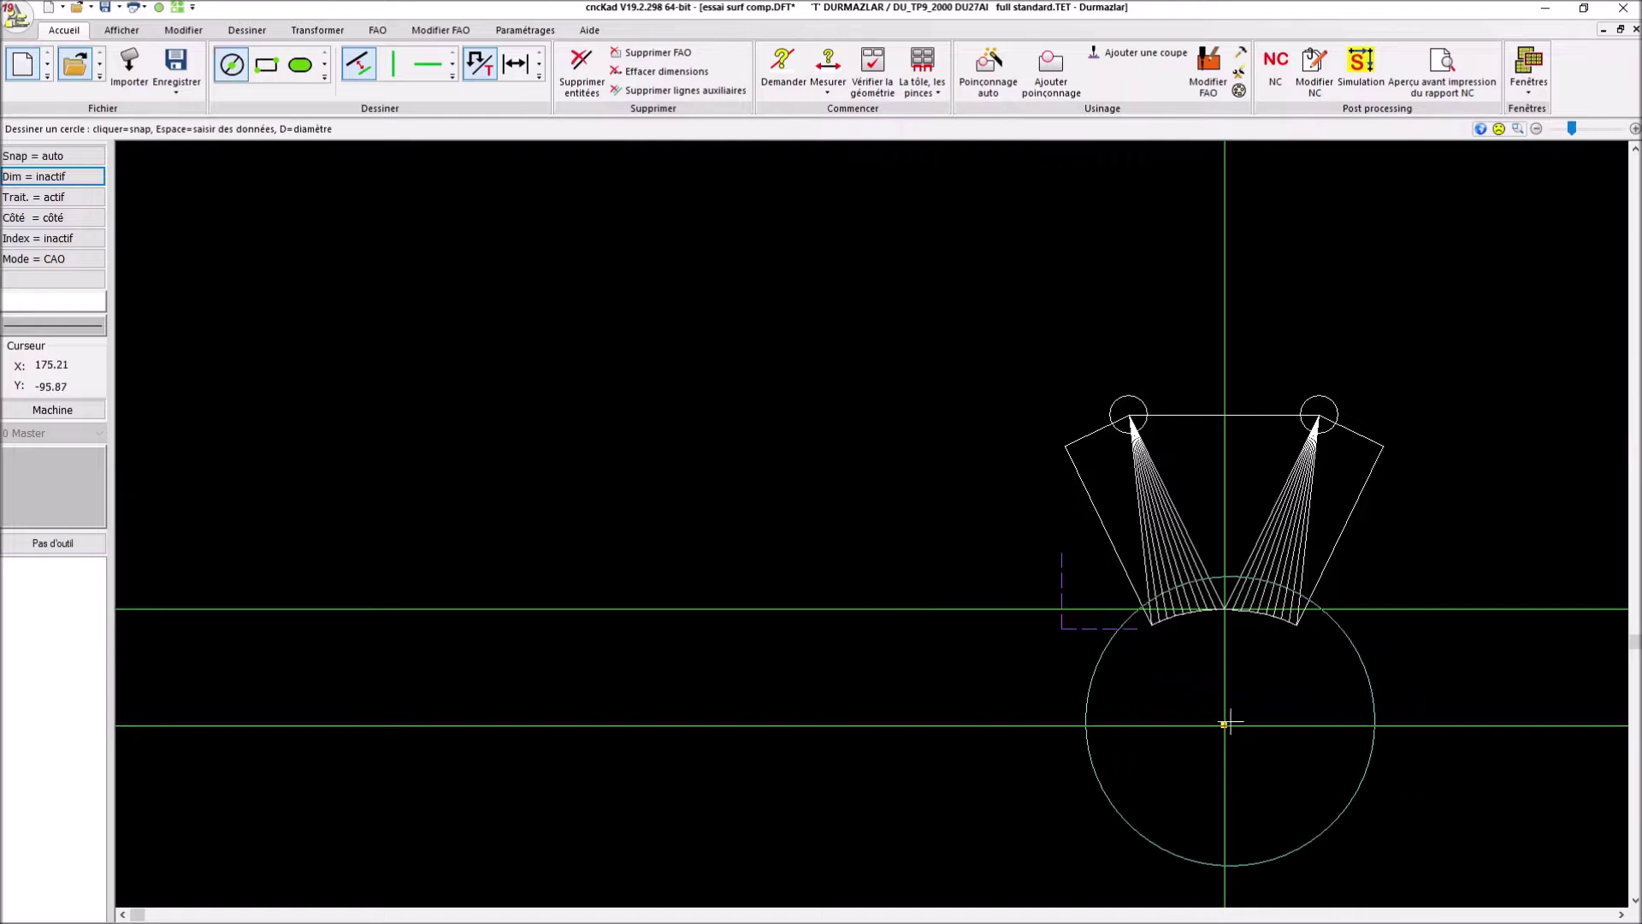
left_click(1224, 724)
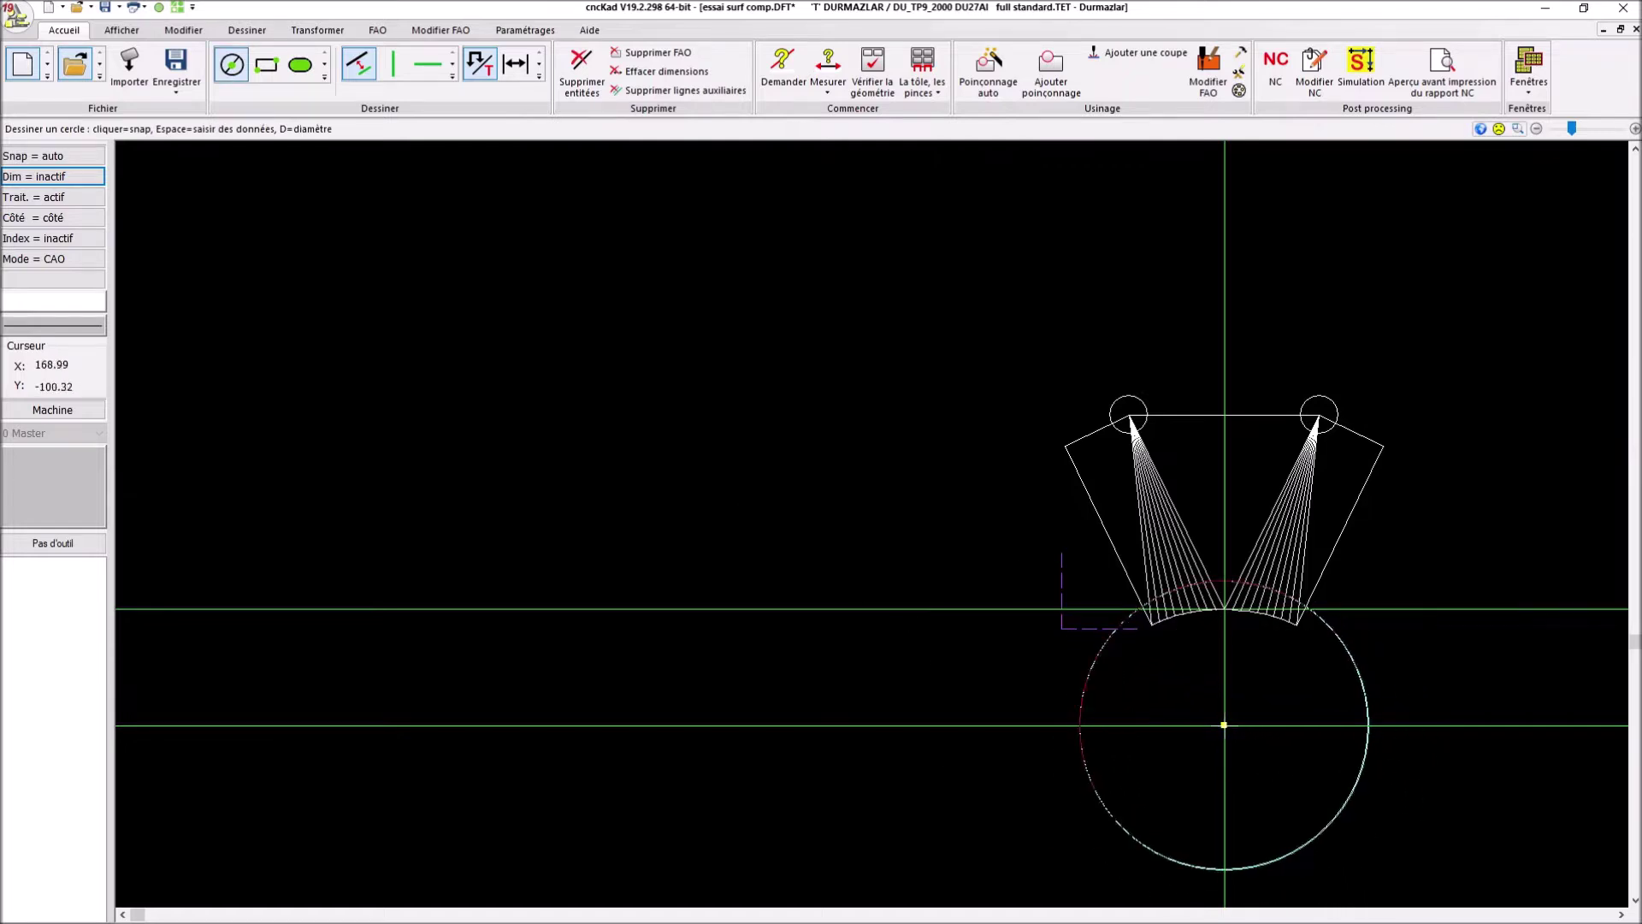
scroll(1019, 550, "up", 1)
scroll(1103, 584, "down", 2)
key("Escape")
Divide each bend line of the left fan where it crosses the 40 mm circle at the upper left corner.
scroll(1461, 577, "up", 3)
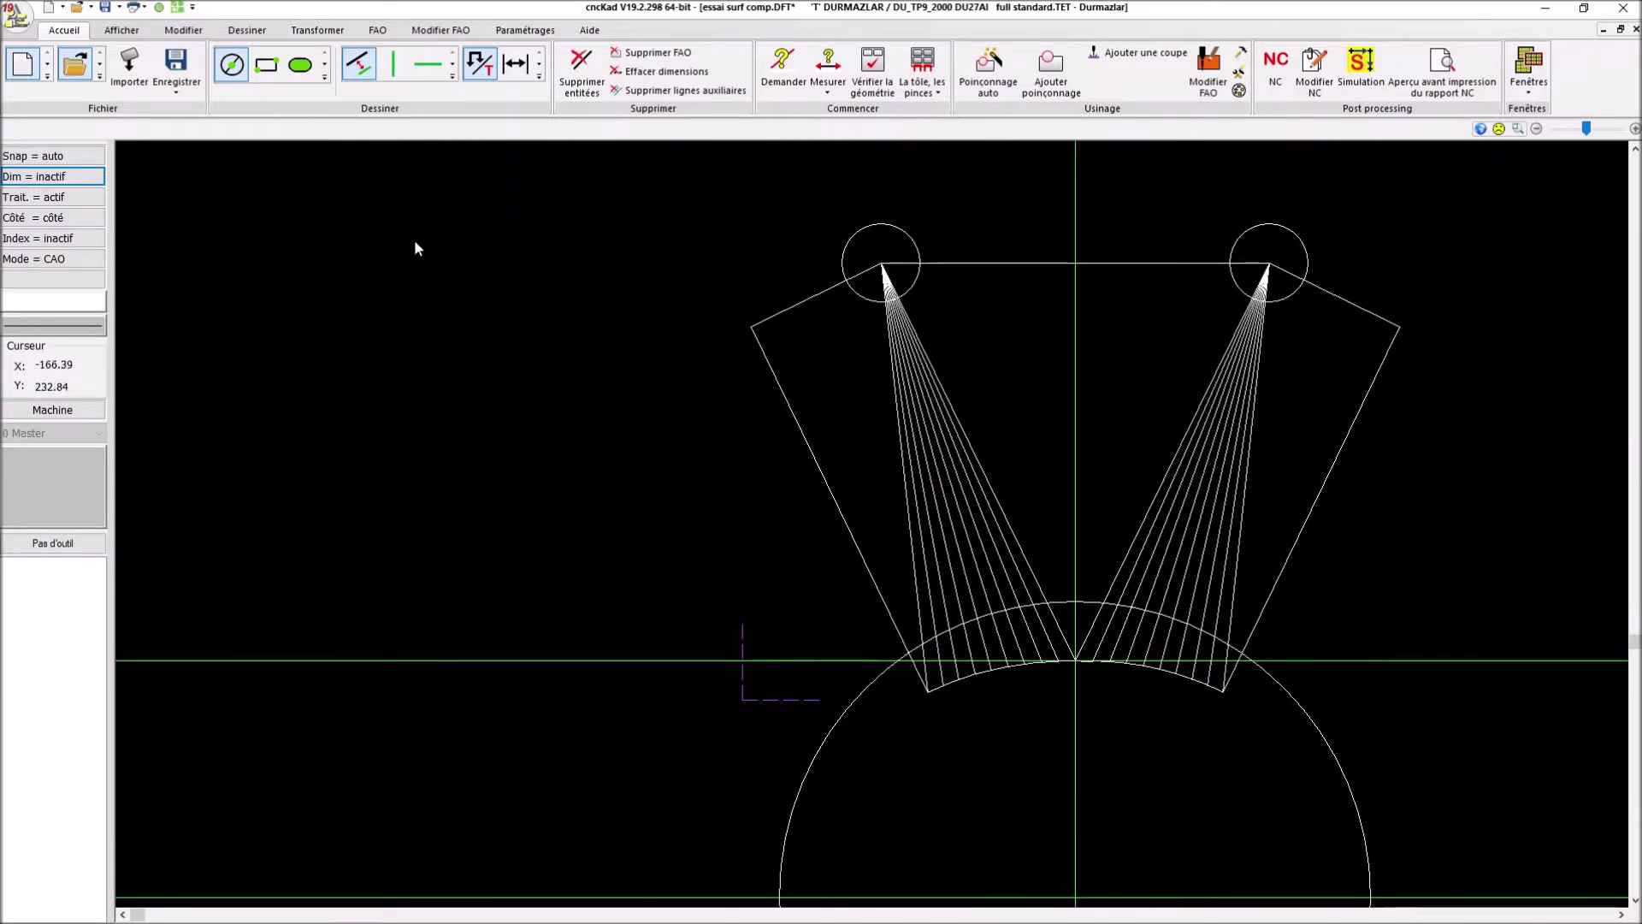
left_click(183, 30)
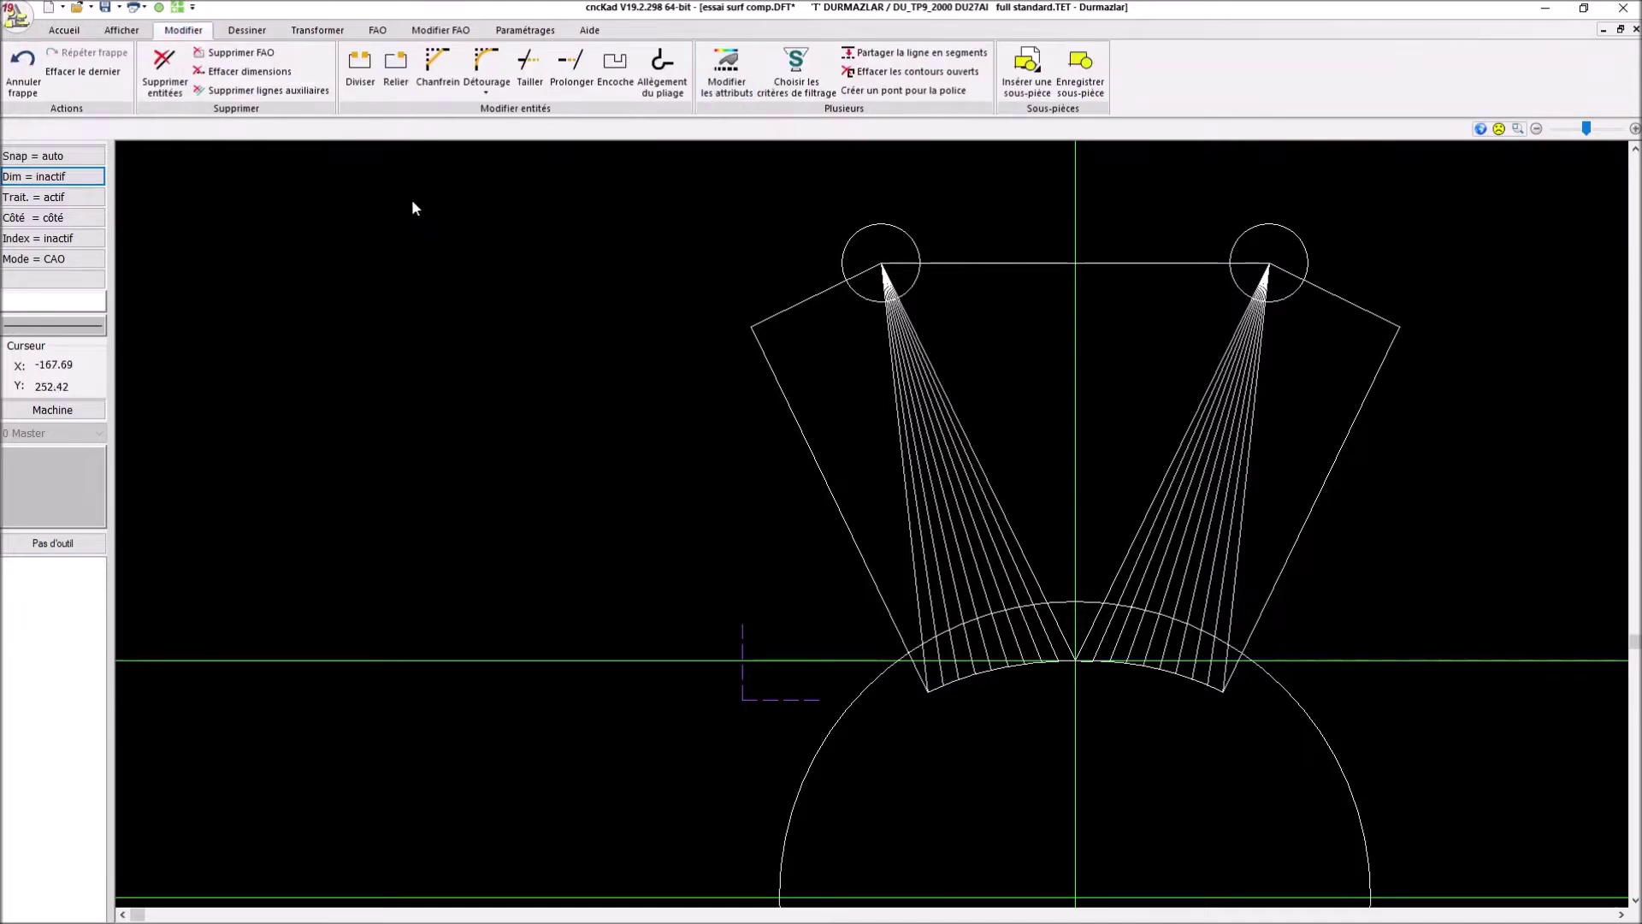
left_click(360, 70)
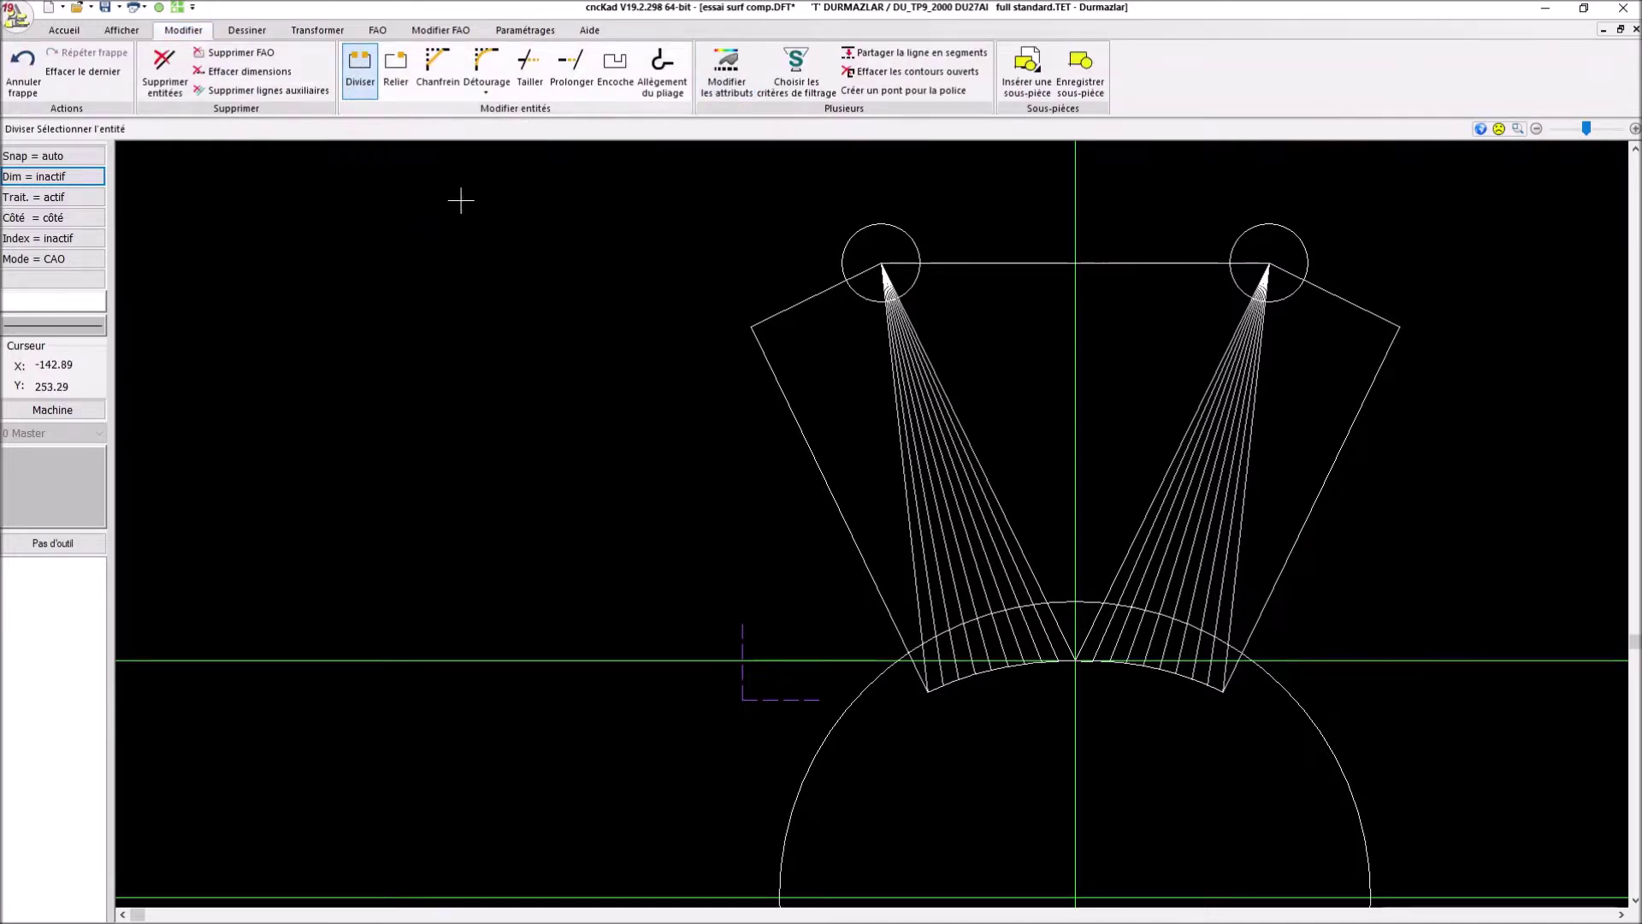
scroll(894, 278, "up", 2)
scroll(900, 285, "up", 4)
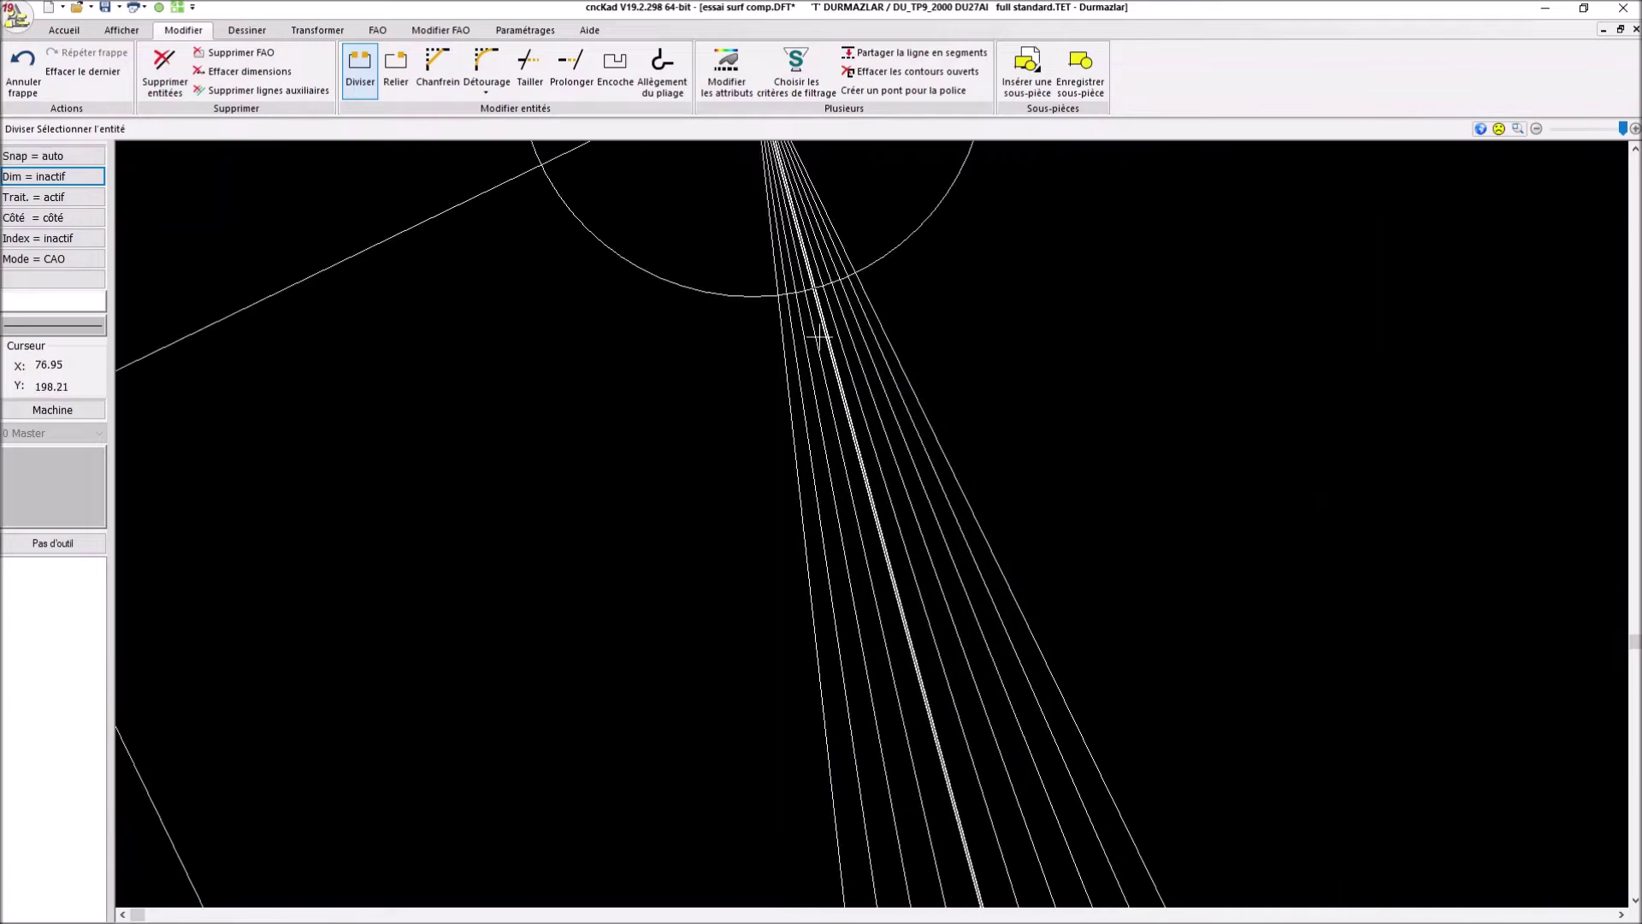
left_click(769, 205)
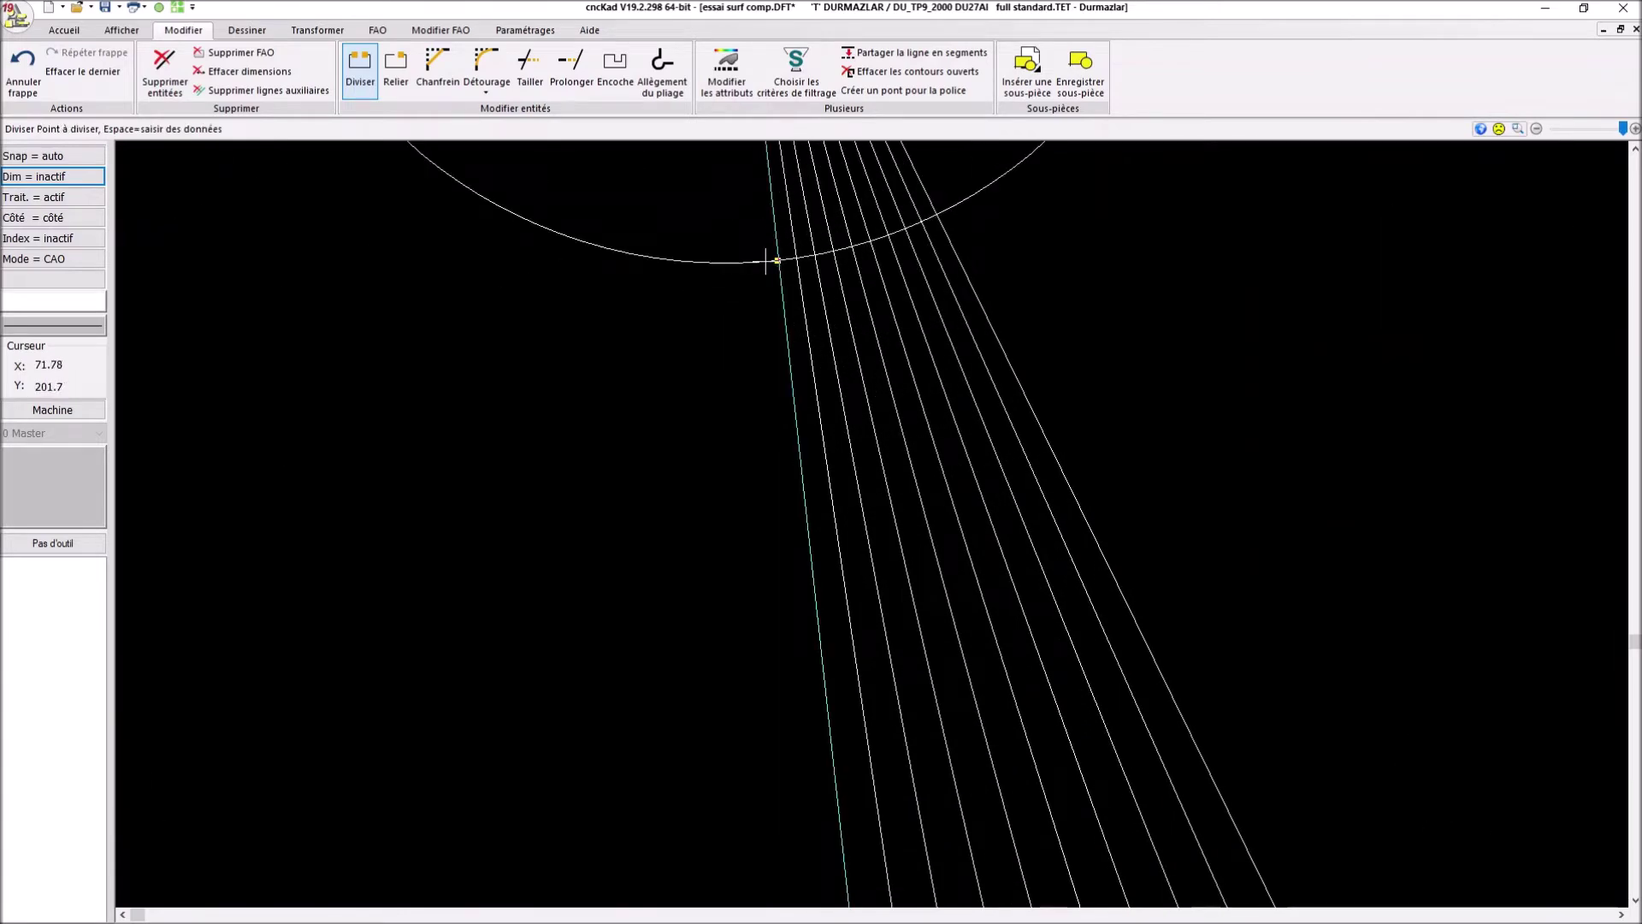
left_click(777, 258)
scroll(804, 311, "down", 2)
scroll(796, 266, "up", 3)
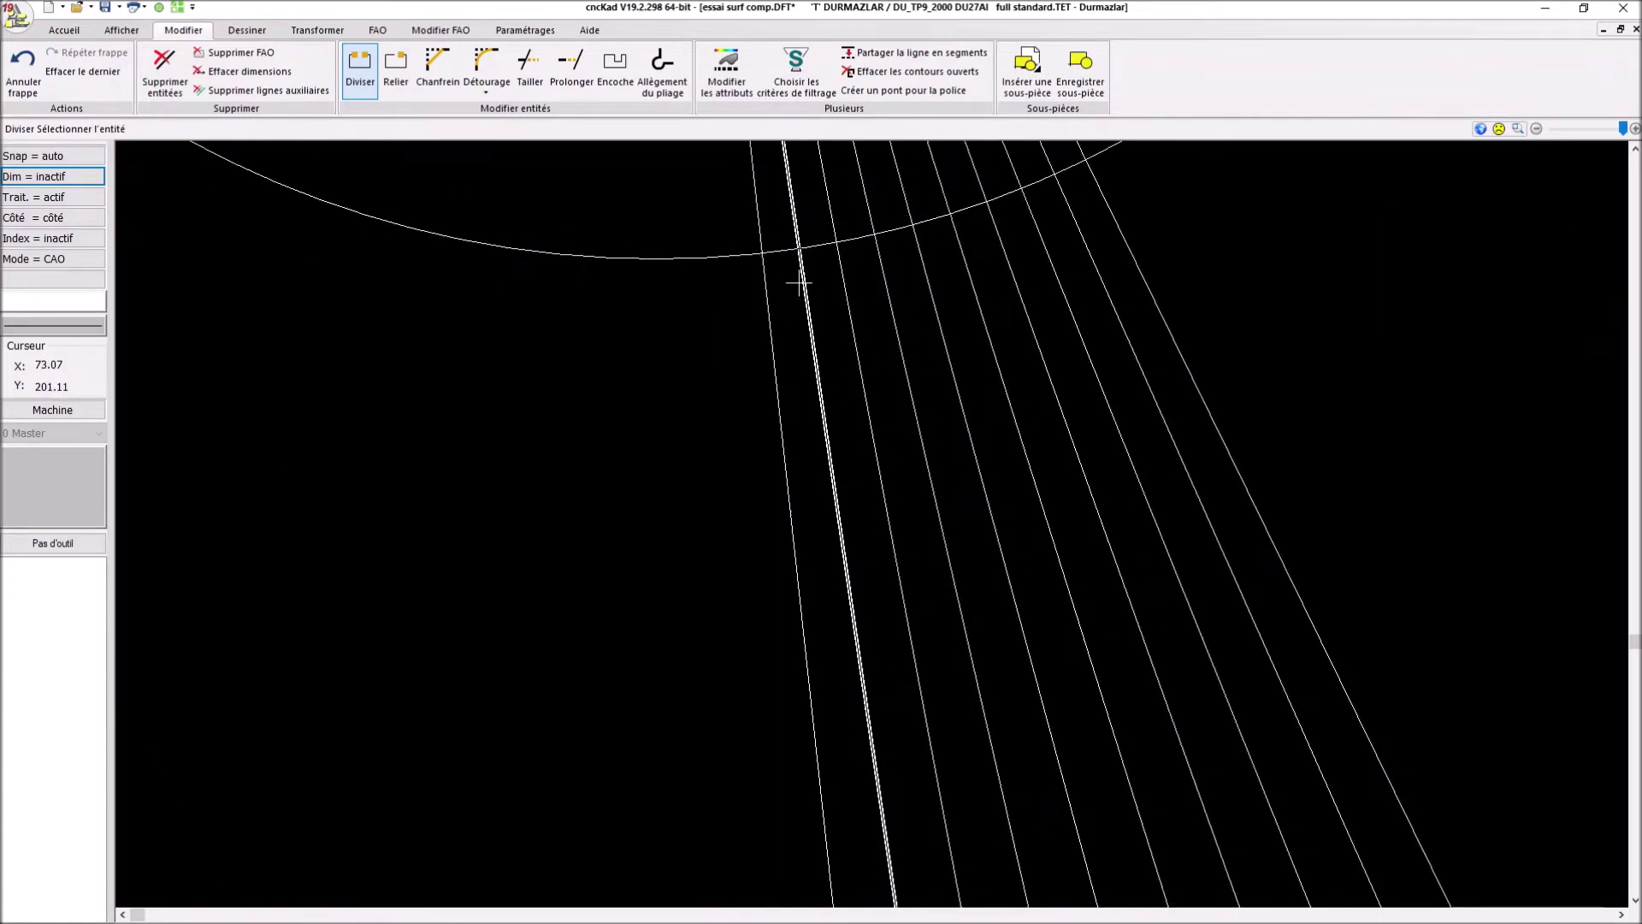
left_click(785, 164)
left_click(798, 232)
left_click(849, 212)
left_click(853, 224)
left_click(897, 178)
left_click(907, 216)
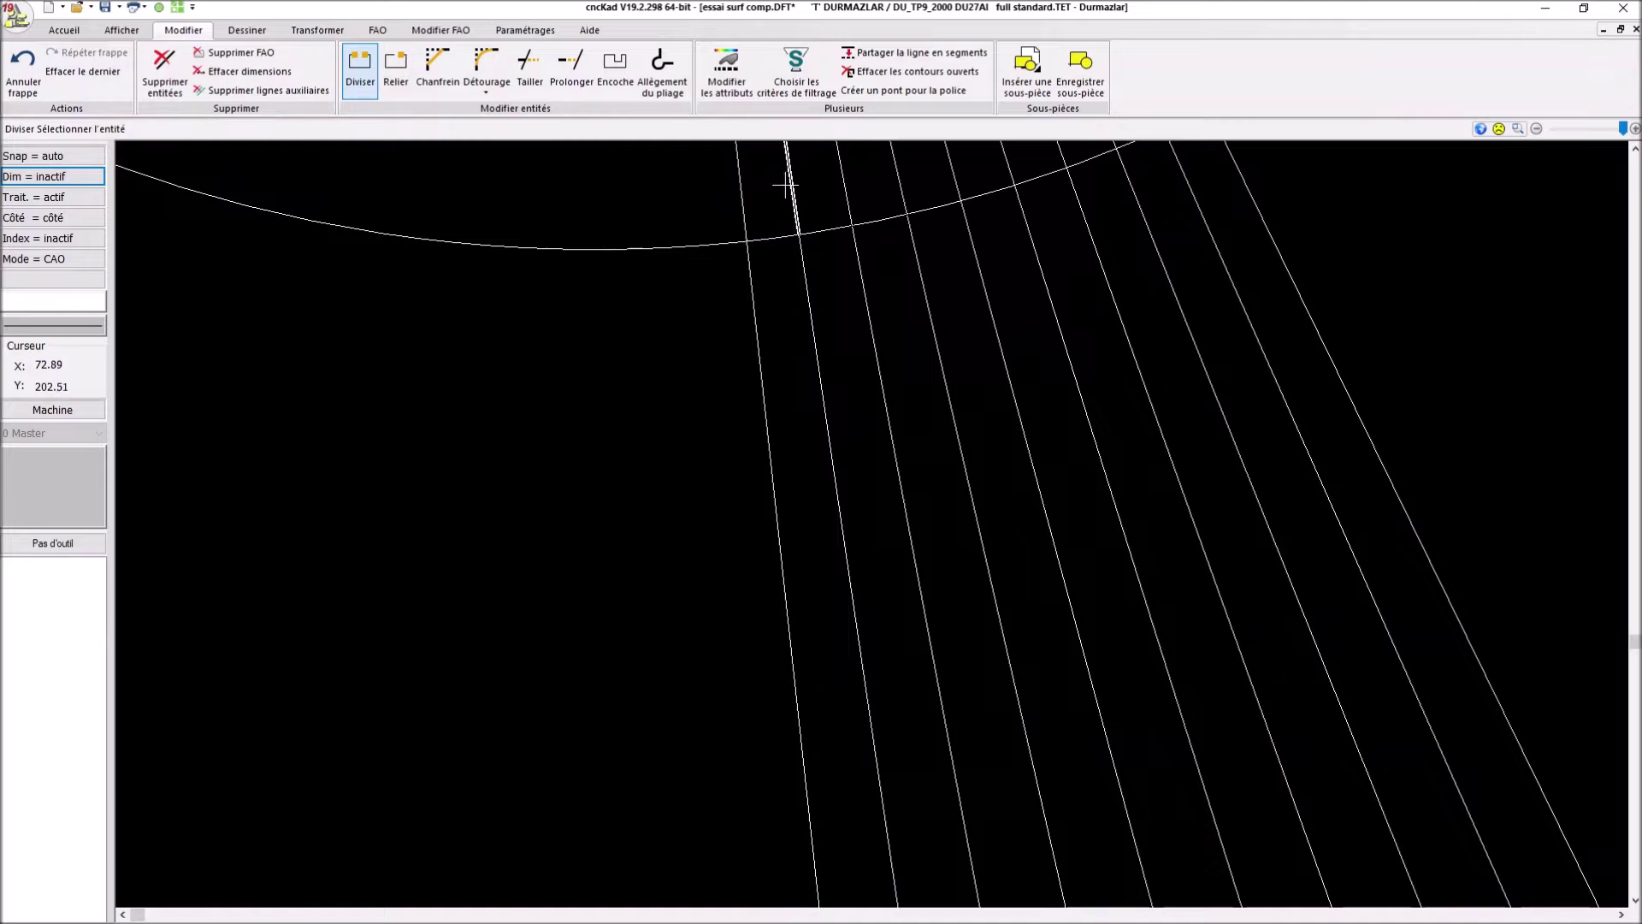
left_click(752, 311)
left_click(770, 243)
left_click(948, 171)
left_click(960, 201)
left_click(1008, 168)
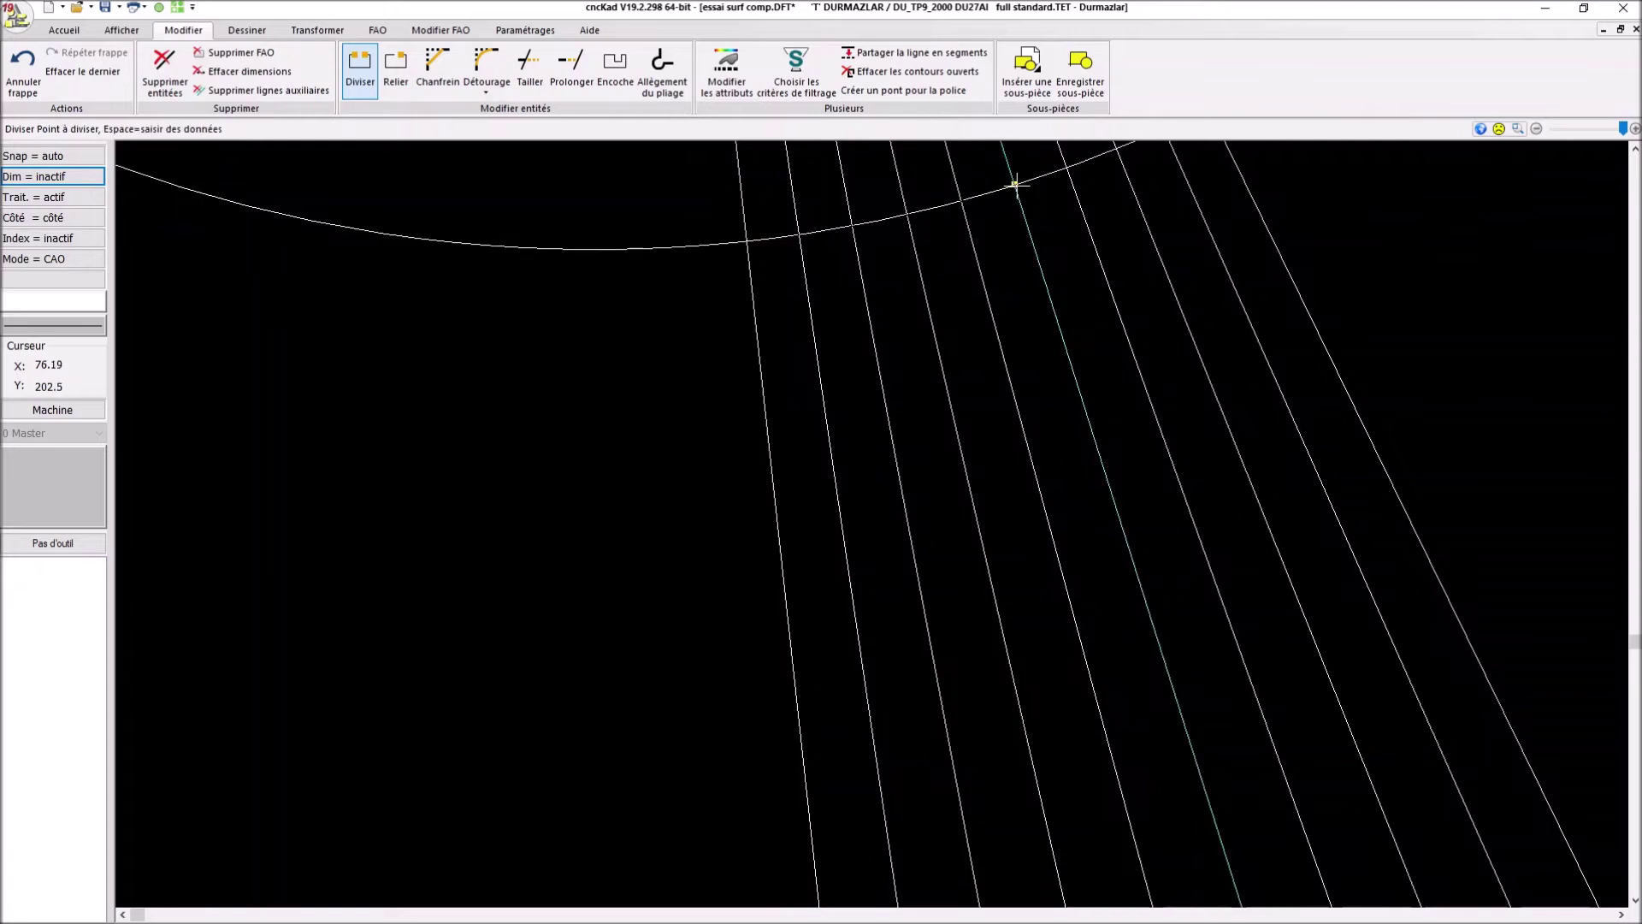
left_click(1016, 186)
scroll(1085, 228, "down", 4)
scroll(1069, 209, "up", 2)
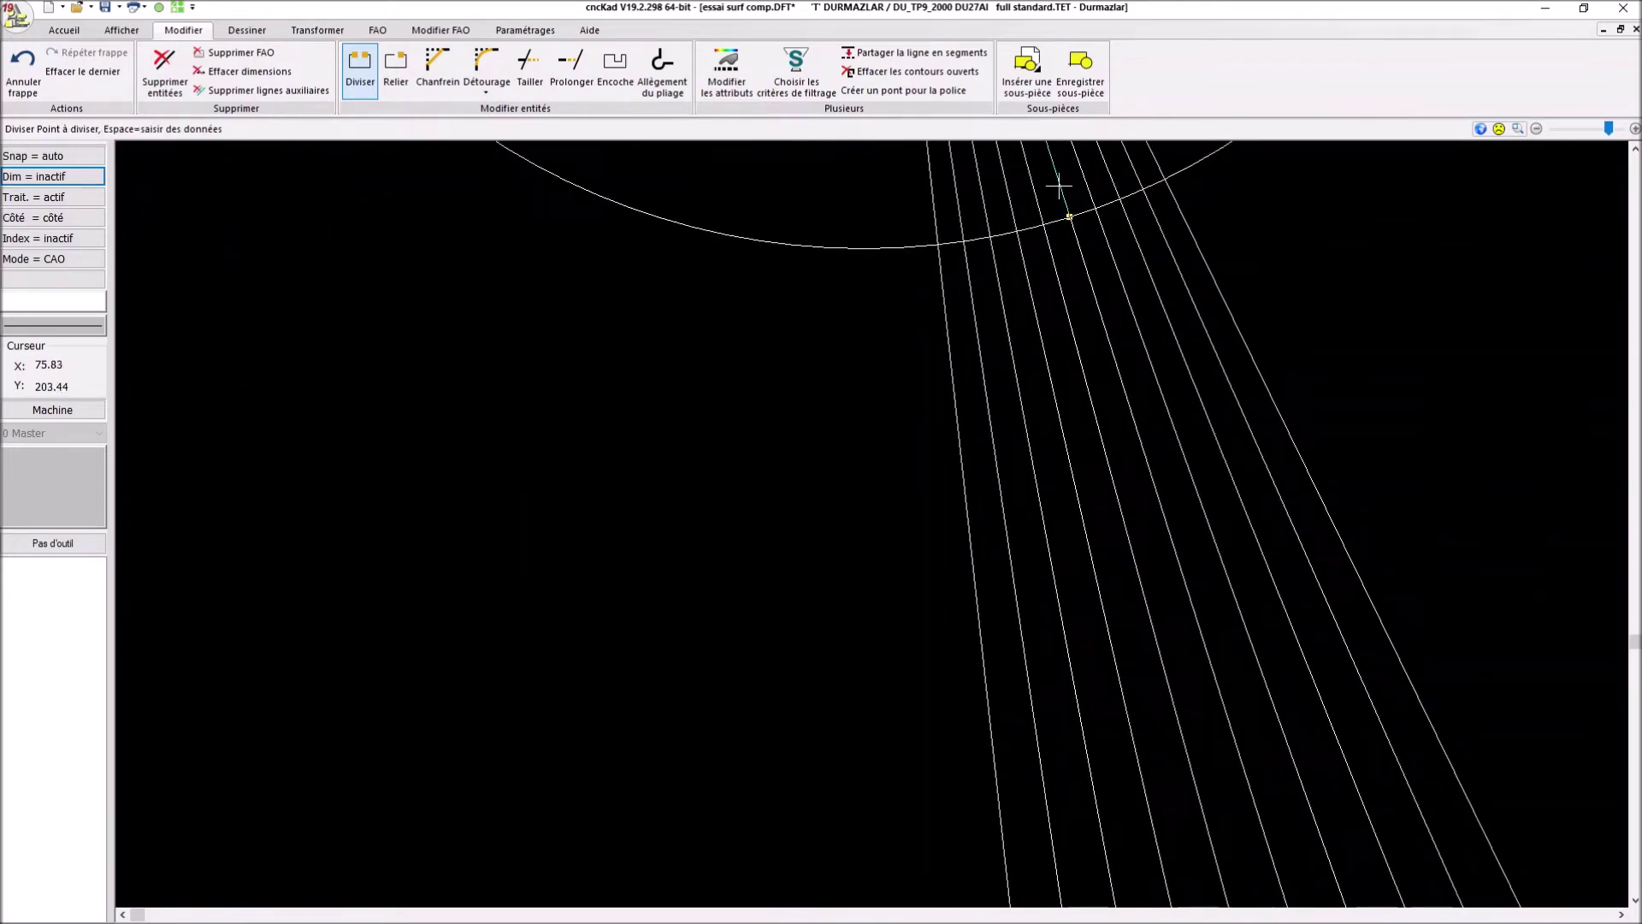
left_click(1095, 207)
left_click(1097, 209)
left_click(1112, 176)
left_click(1119, 200)
left_click(1129, 161)
left_click(1142, 187)
left_click(1158, 171)
left_click(1174, 182)
Divide each bend line of the right fan where it crosses the 40 mm circle at the upper right corner.
scroll(1140, 224, "down", 2)
scroll(1357, 253, "down", 3)
scroll(1473, 324, "up", 4)
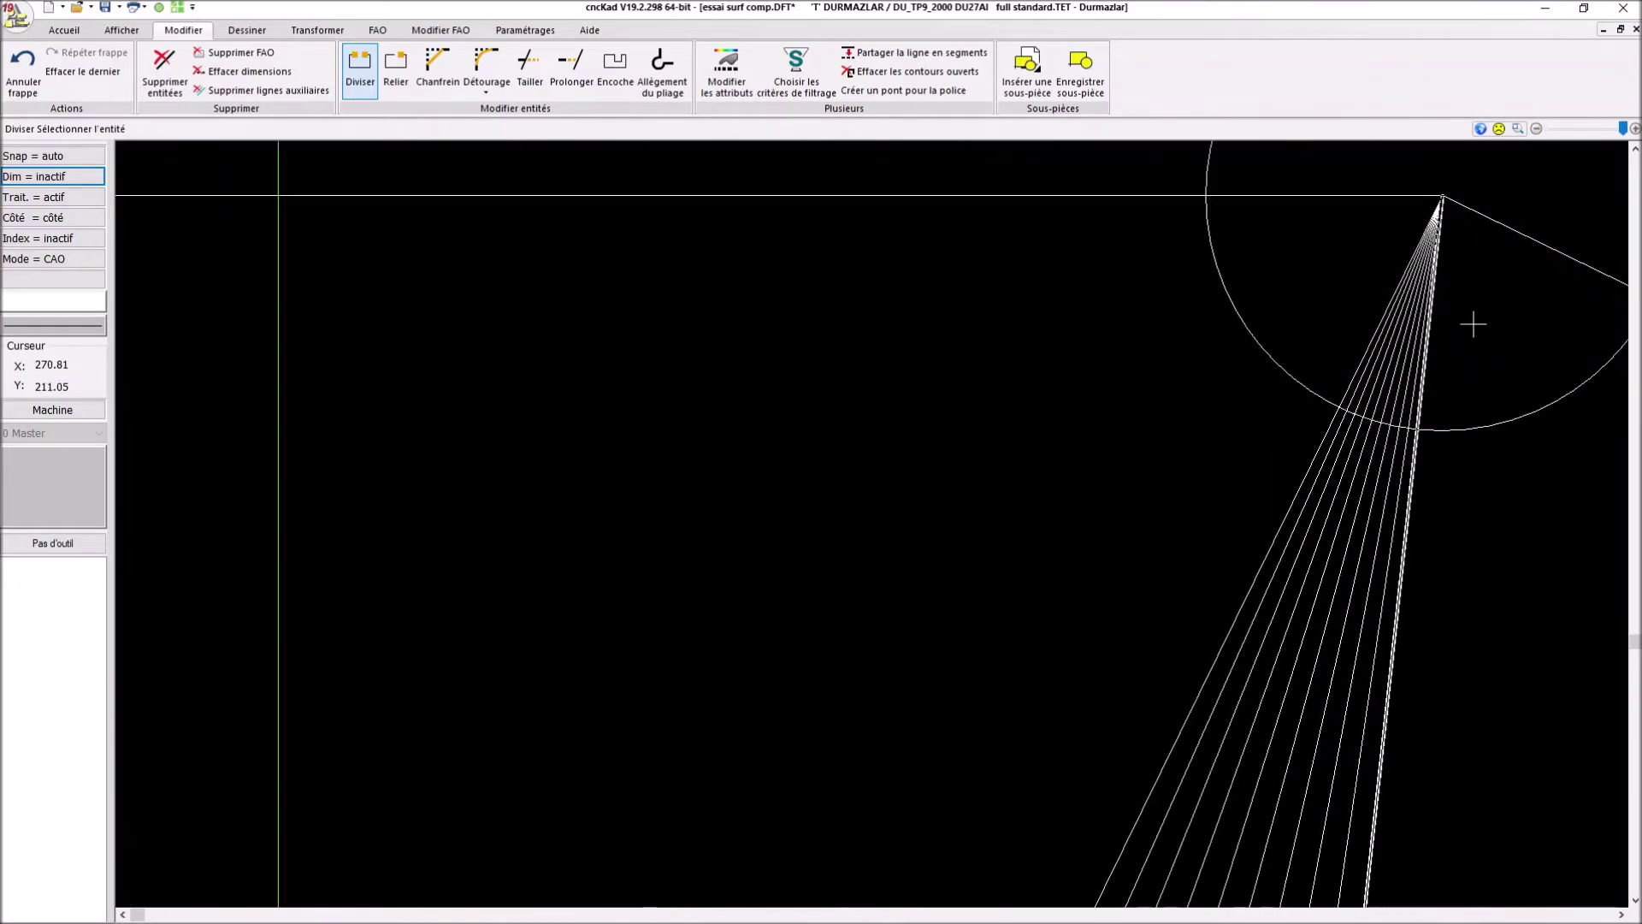
scroll(1318, 401, "up", 3)
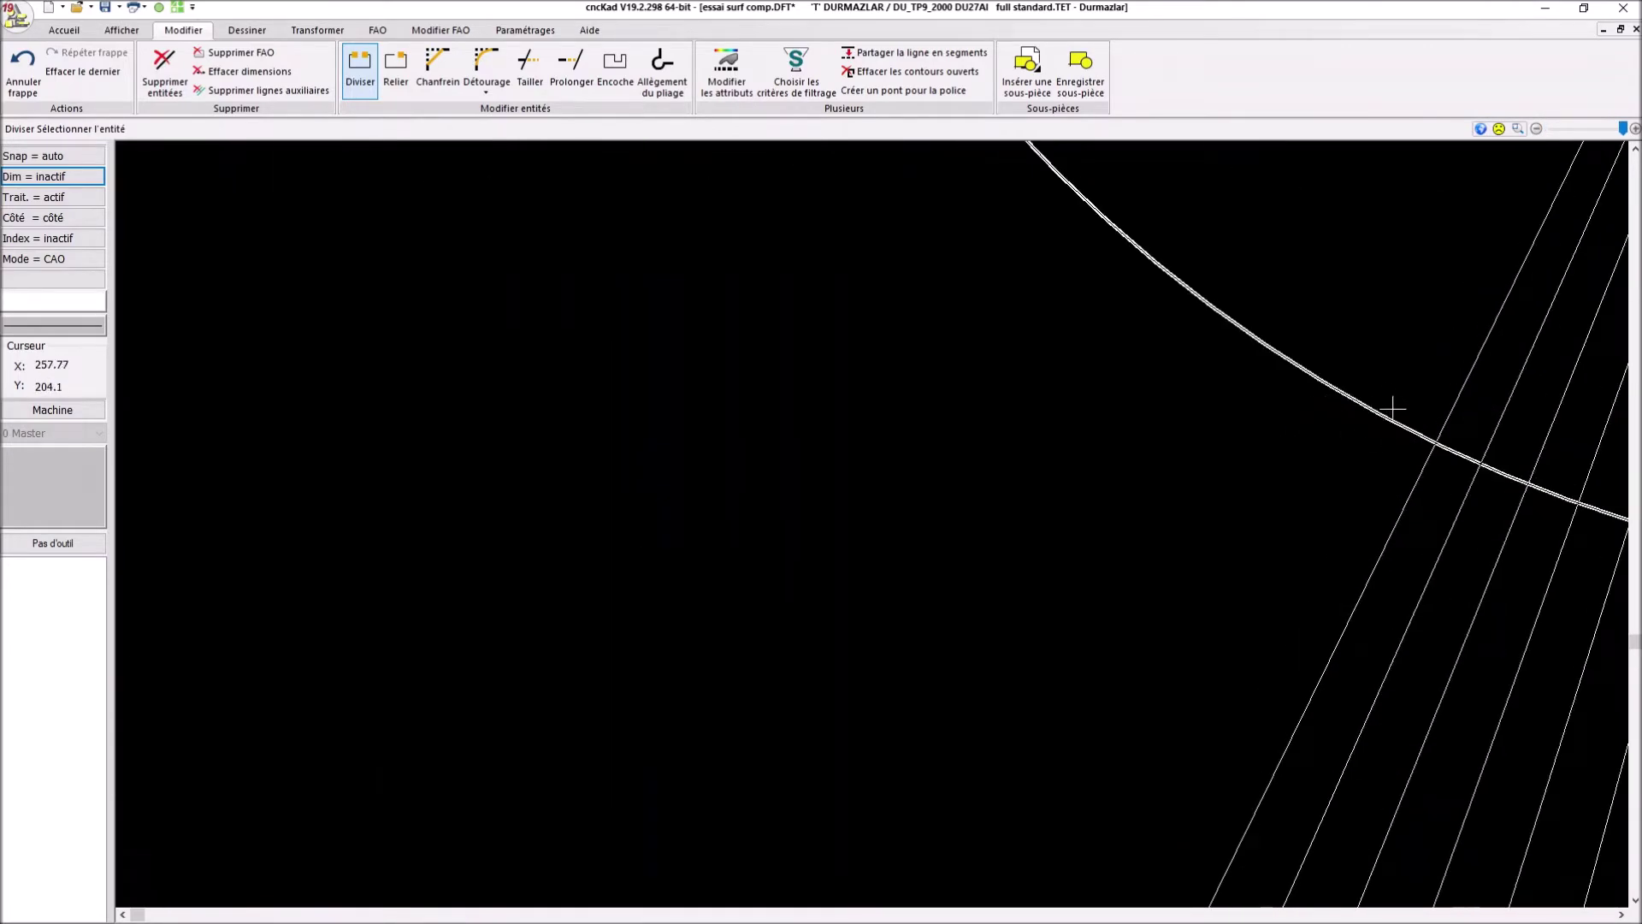
left_click(1456, 401)
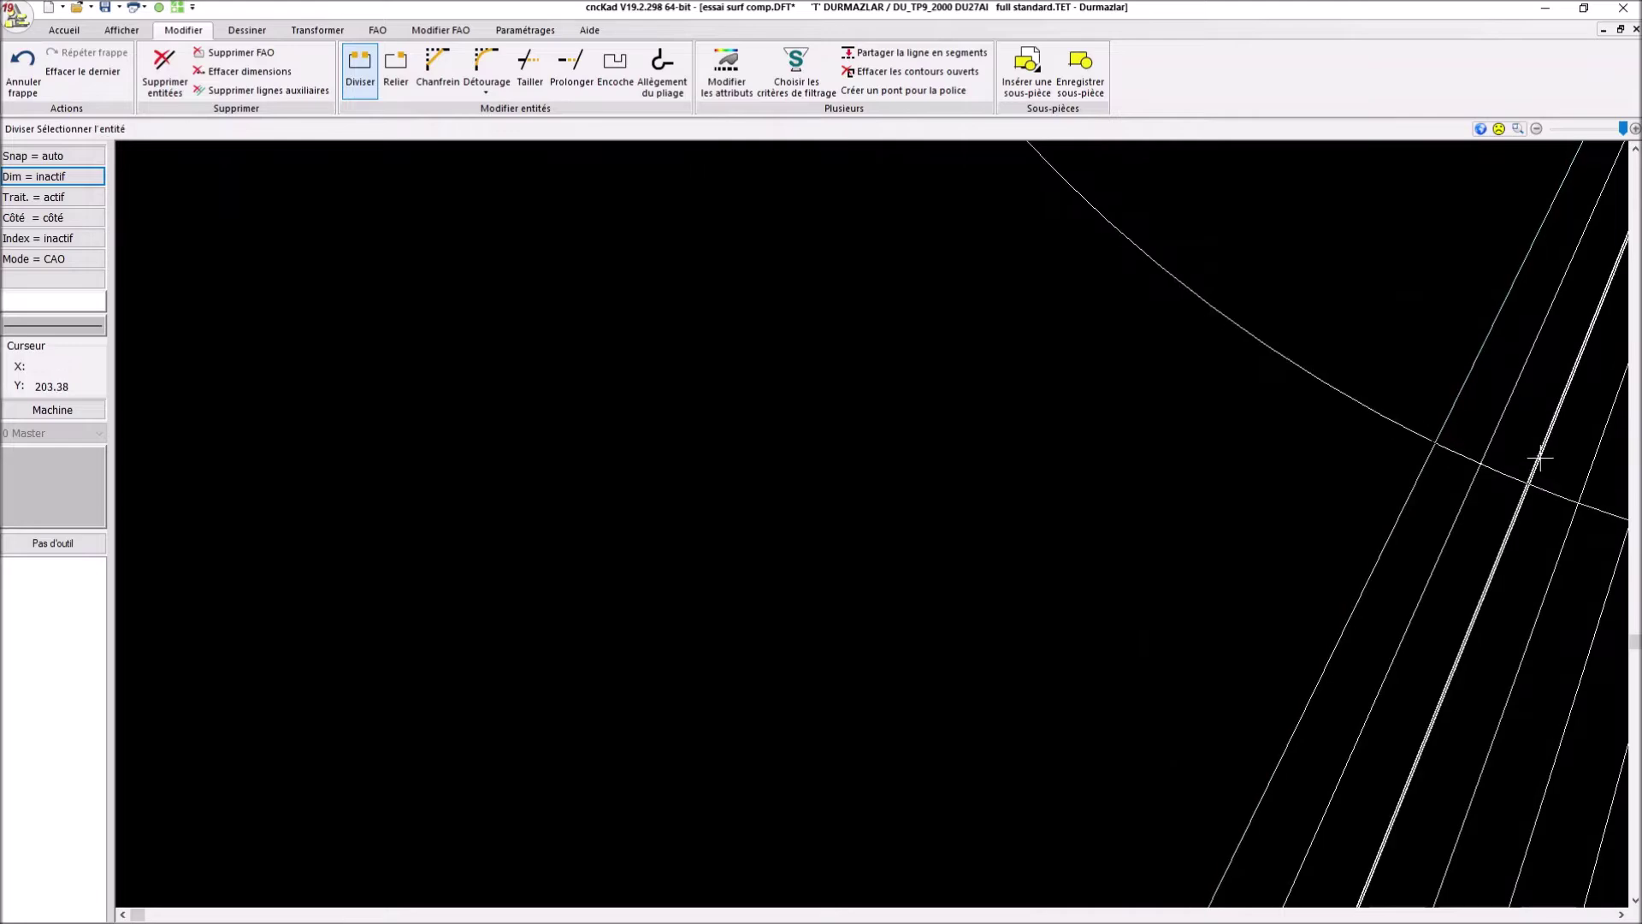
left_click(1498, 419)
left_click(1480, 462)
scroll(1572, 475, "down", 2)
scroll(1565, 475, "down", 3)
scroll(1531, 488, "up", 8)
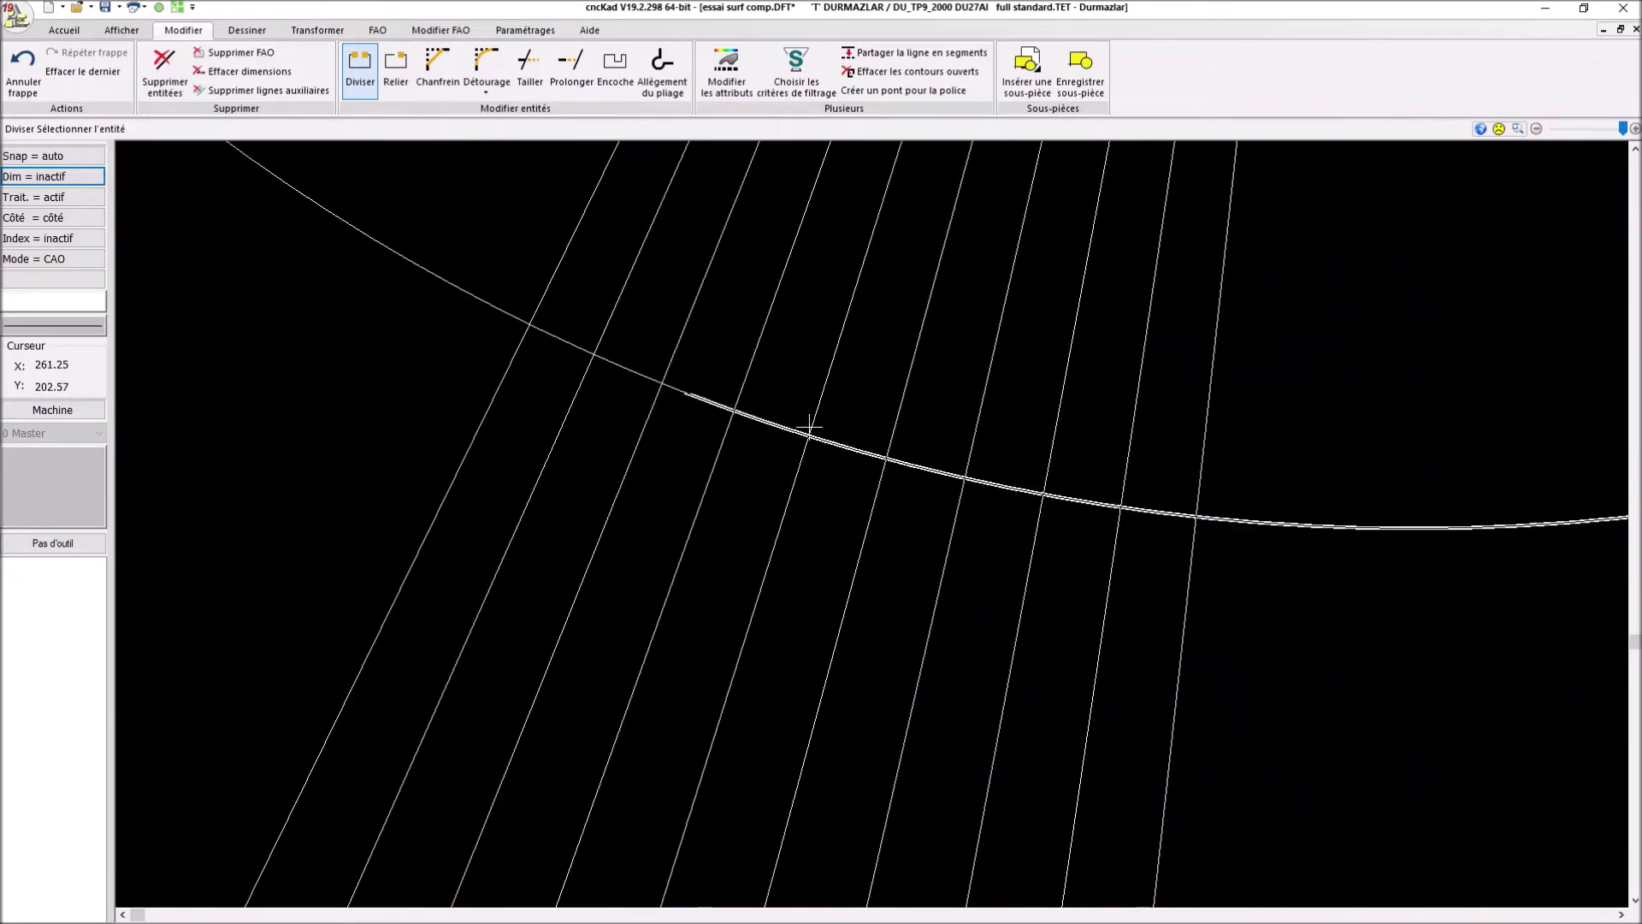
left_click(660, 349)
left_click(668, 356)
left_click(745, 358)
left_click(704, 391)
left_click(814, 385)
left_click(774, 416)
left_click(881, 419)
left_click(886, 459)
left_click(964, 433)
left_click(965, 479)
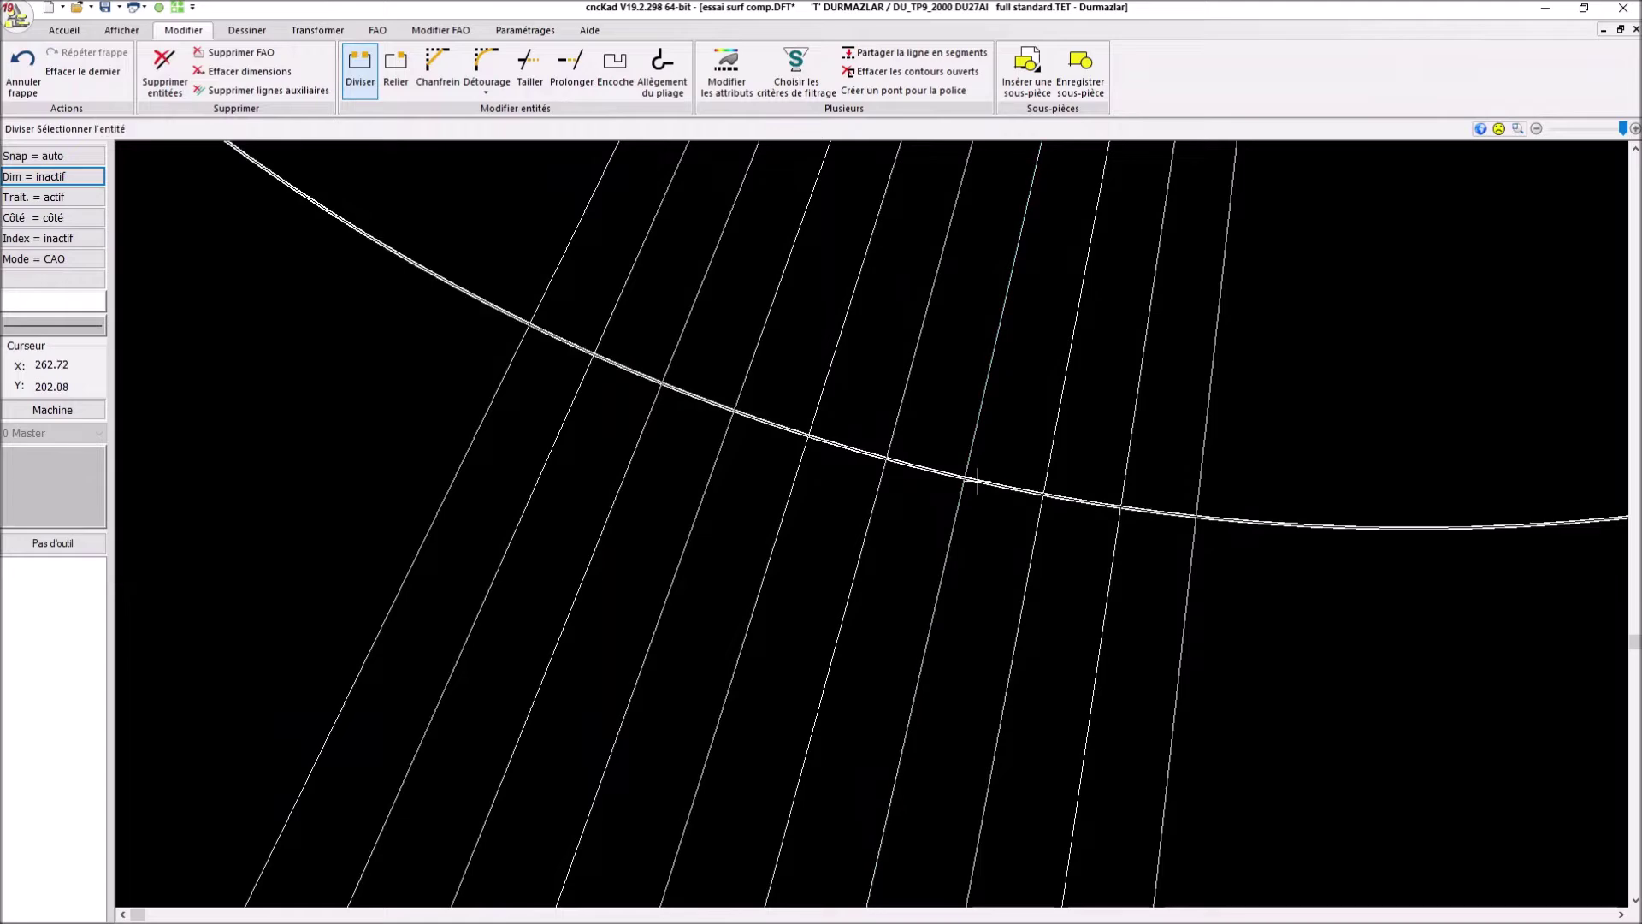
left_click(1039, 469)
left_click(1042, 487)
left_click(1116, 476)
left_click(1120, 506)
left_click(1185, 486)
left_click(1196, 516)
Divide each bend line of the left fan where it crosses the 300 mm circle above the bottom arc.
scroll(1203, 575, "down", 8)
scroll(1170, 881, "up", 8)
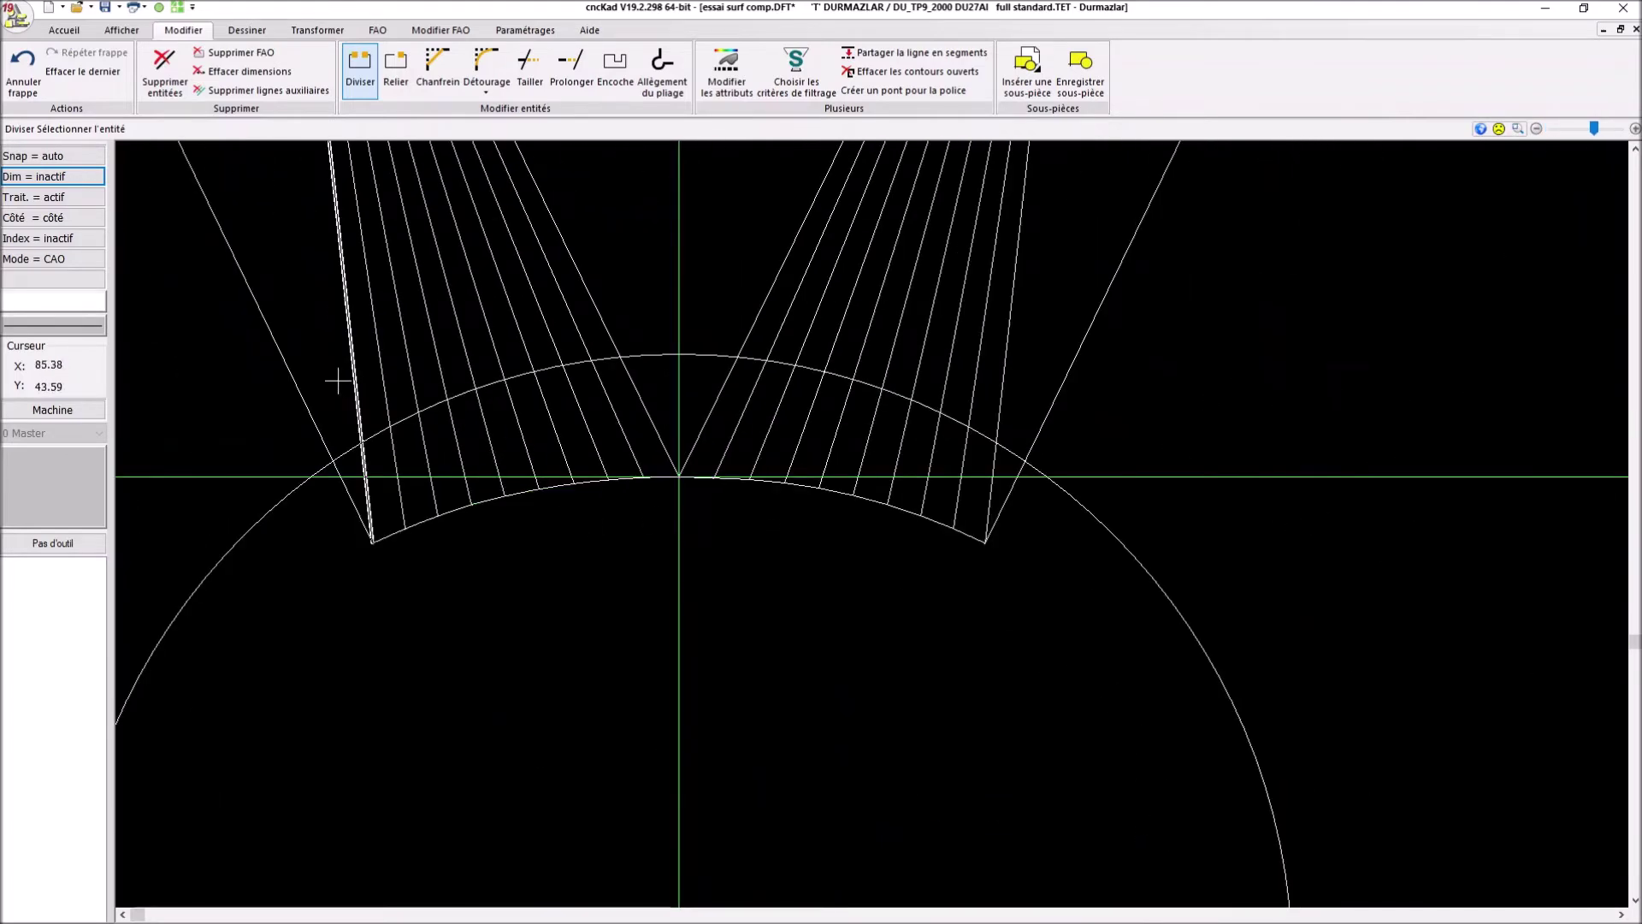
scroll(341, 402, "up", 3)
left_click(414, 520)
left_click(404, 484)
left_click(502, 471)
left_click(507, 444)
left_click(577, 457)
left_click(572, 403)
left_click(664, 418)
left_click(659, 367)
left_click(751, 417)
left_click(739, 332)
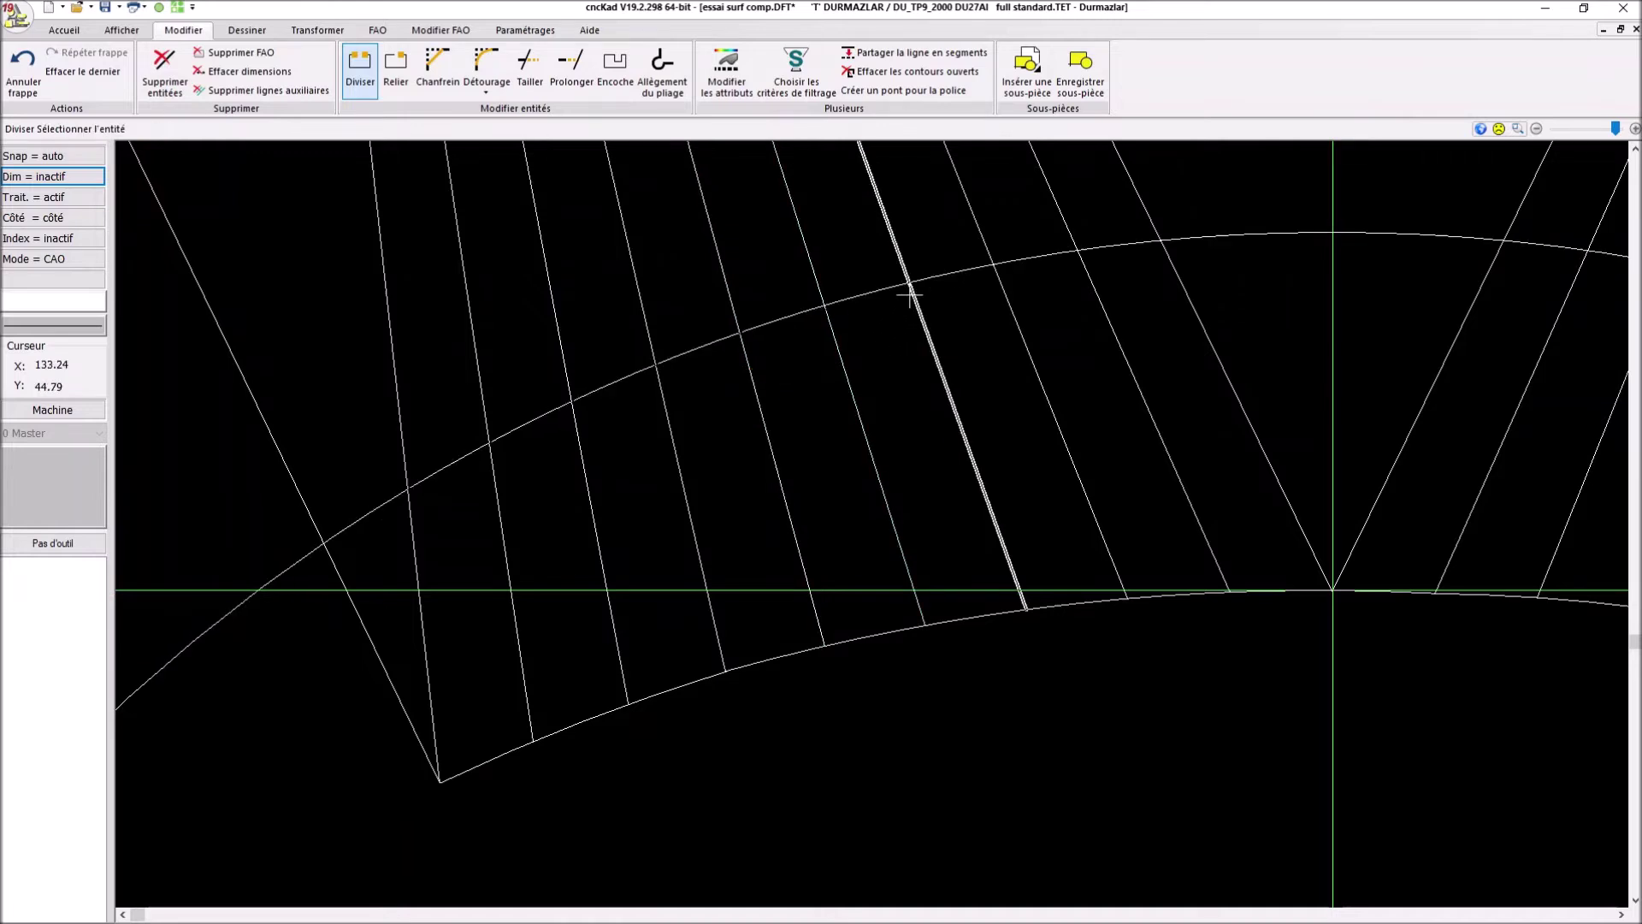
left_click(928, 324)
left_click(910, 283)
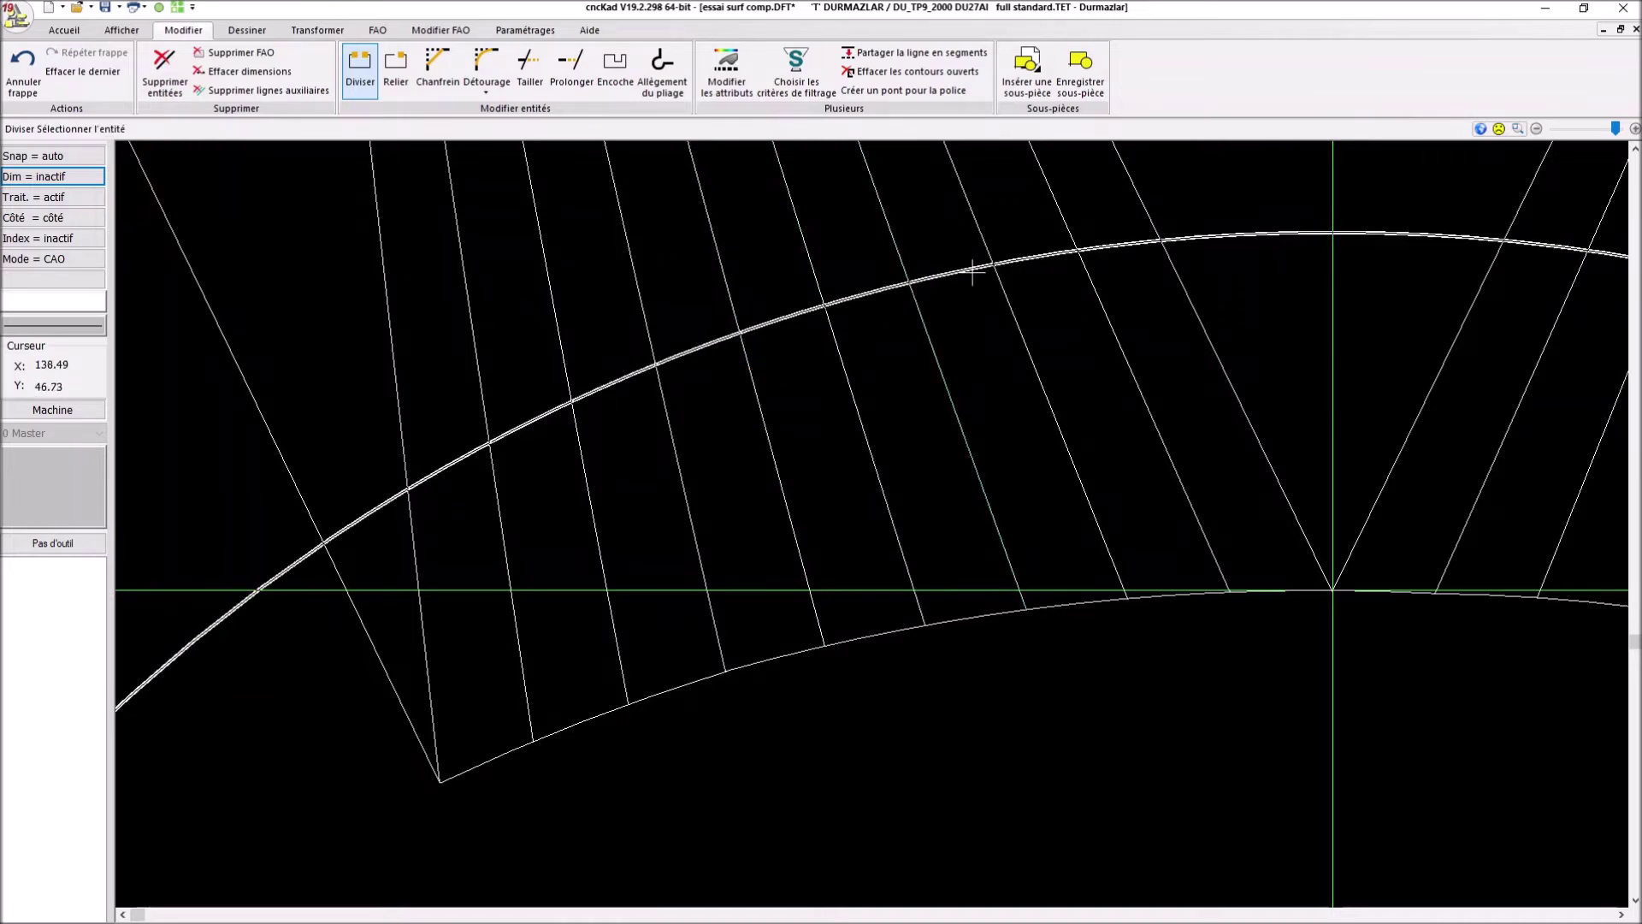
left_click(1026, 372)
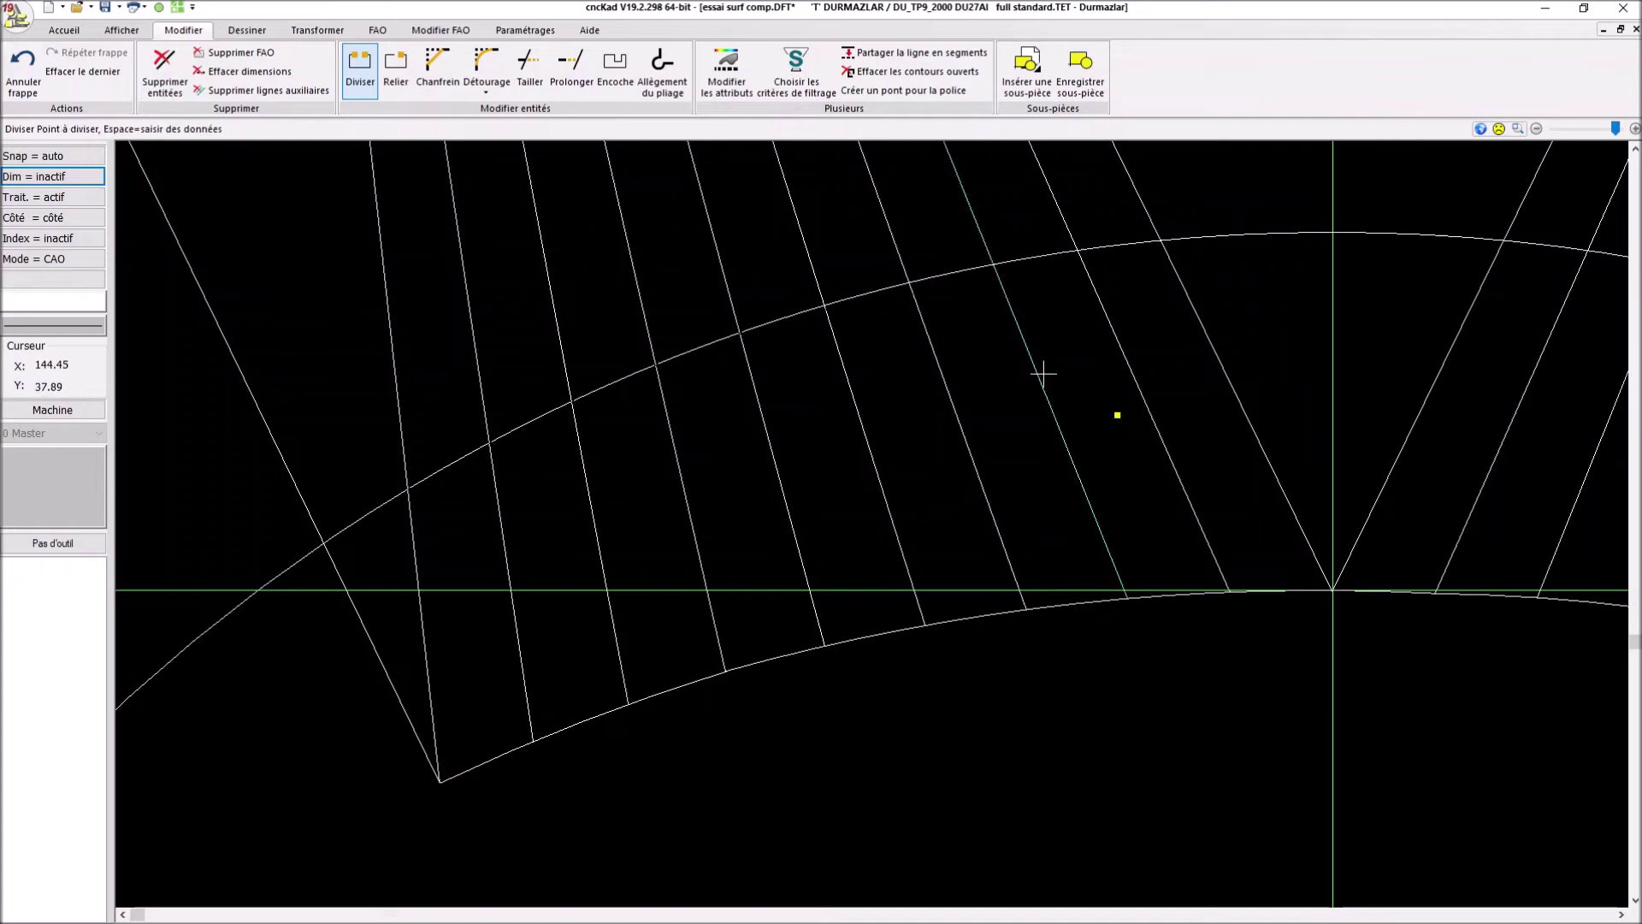
left_click(991, 343)
left_click(1135, 372)
left_click(1077, 256)
left_click(1206, 336)
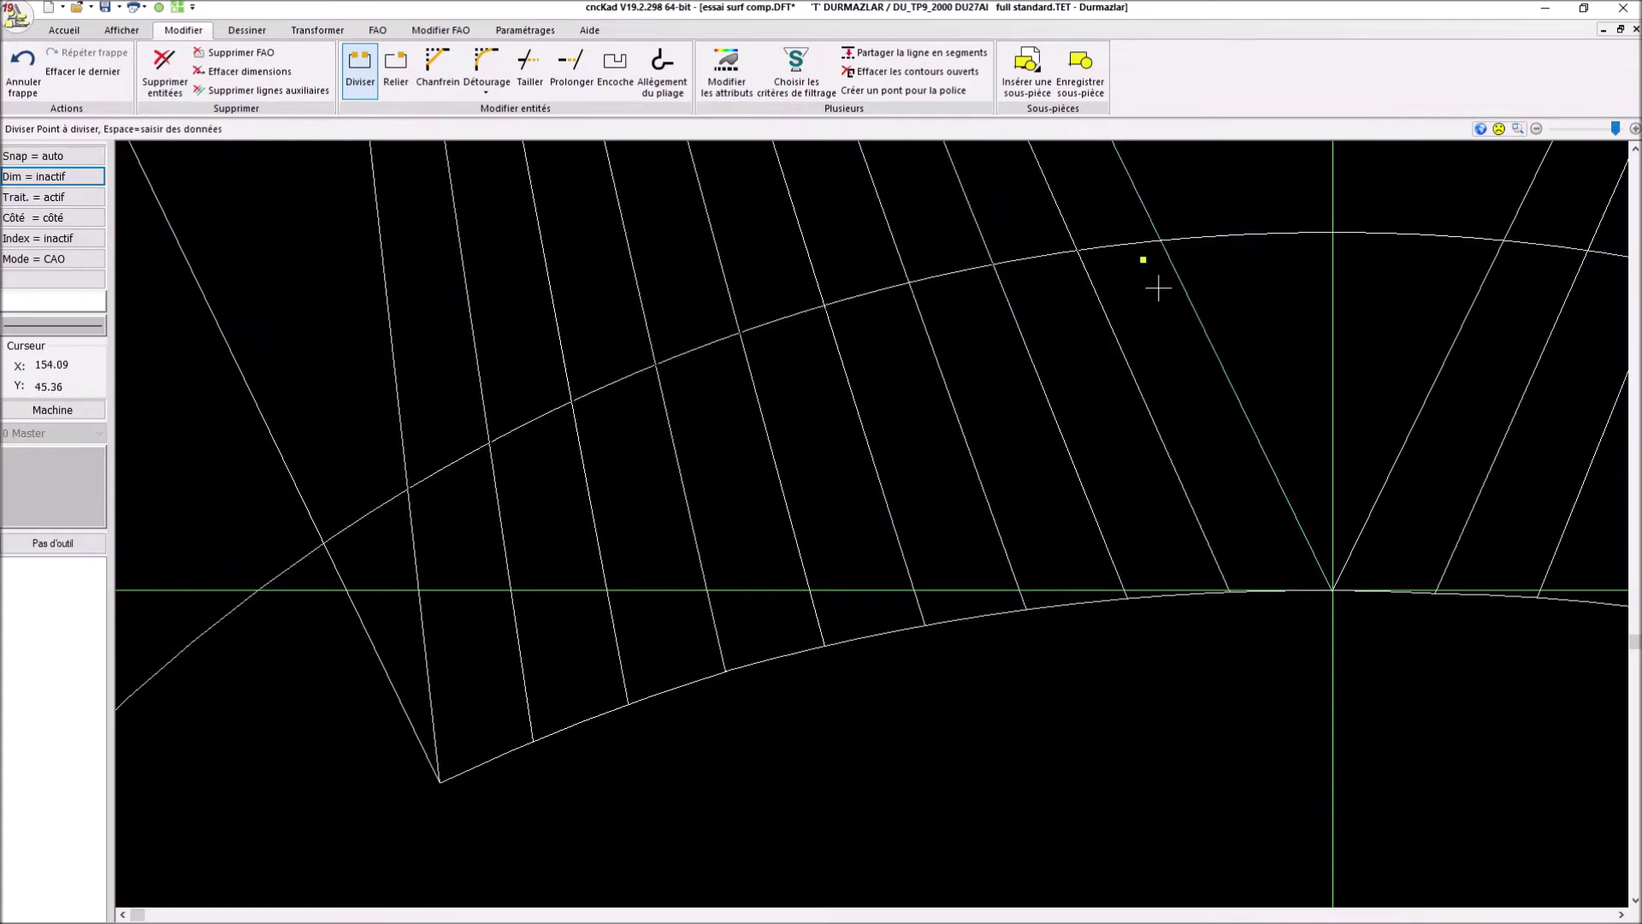
left_click(1199, 262)
Divide each bend line of the right fan where it crosses the 300 mm circle above the bottom arc.
scroll(1463, 378, "down", 3)
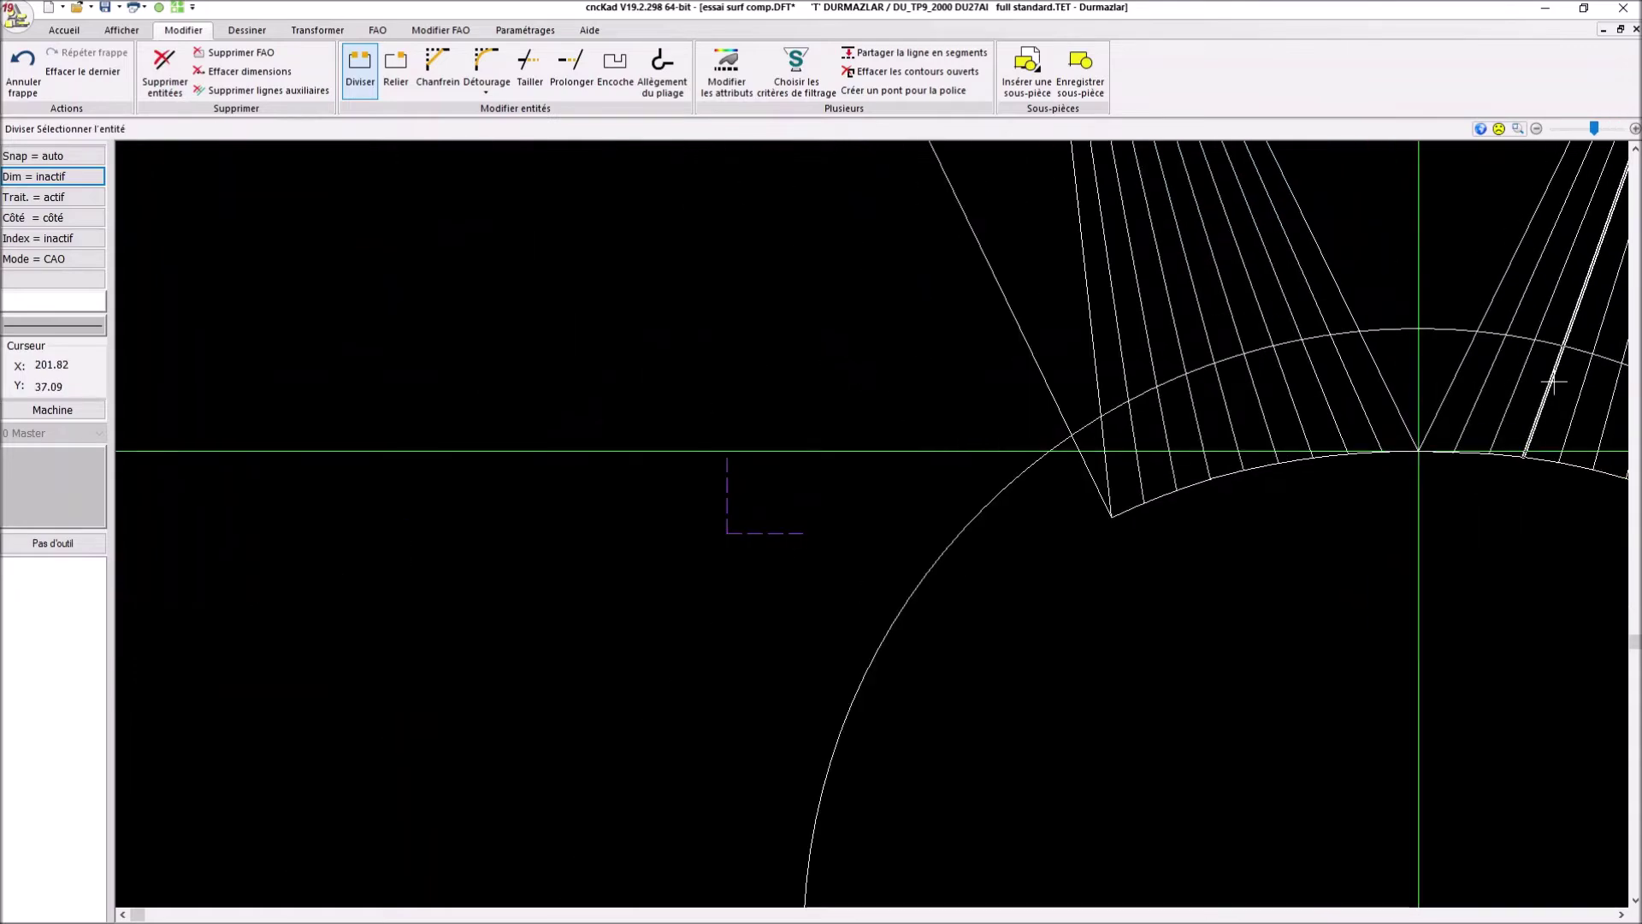
scroll(1591, 425, "down", 2)
scroll(1374, 354, "up", 5)
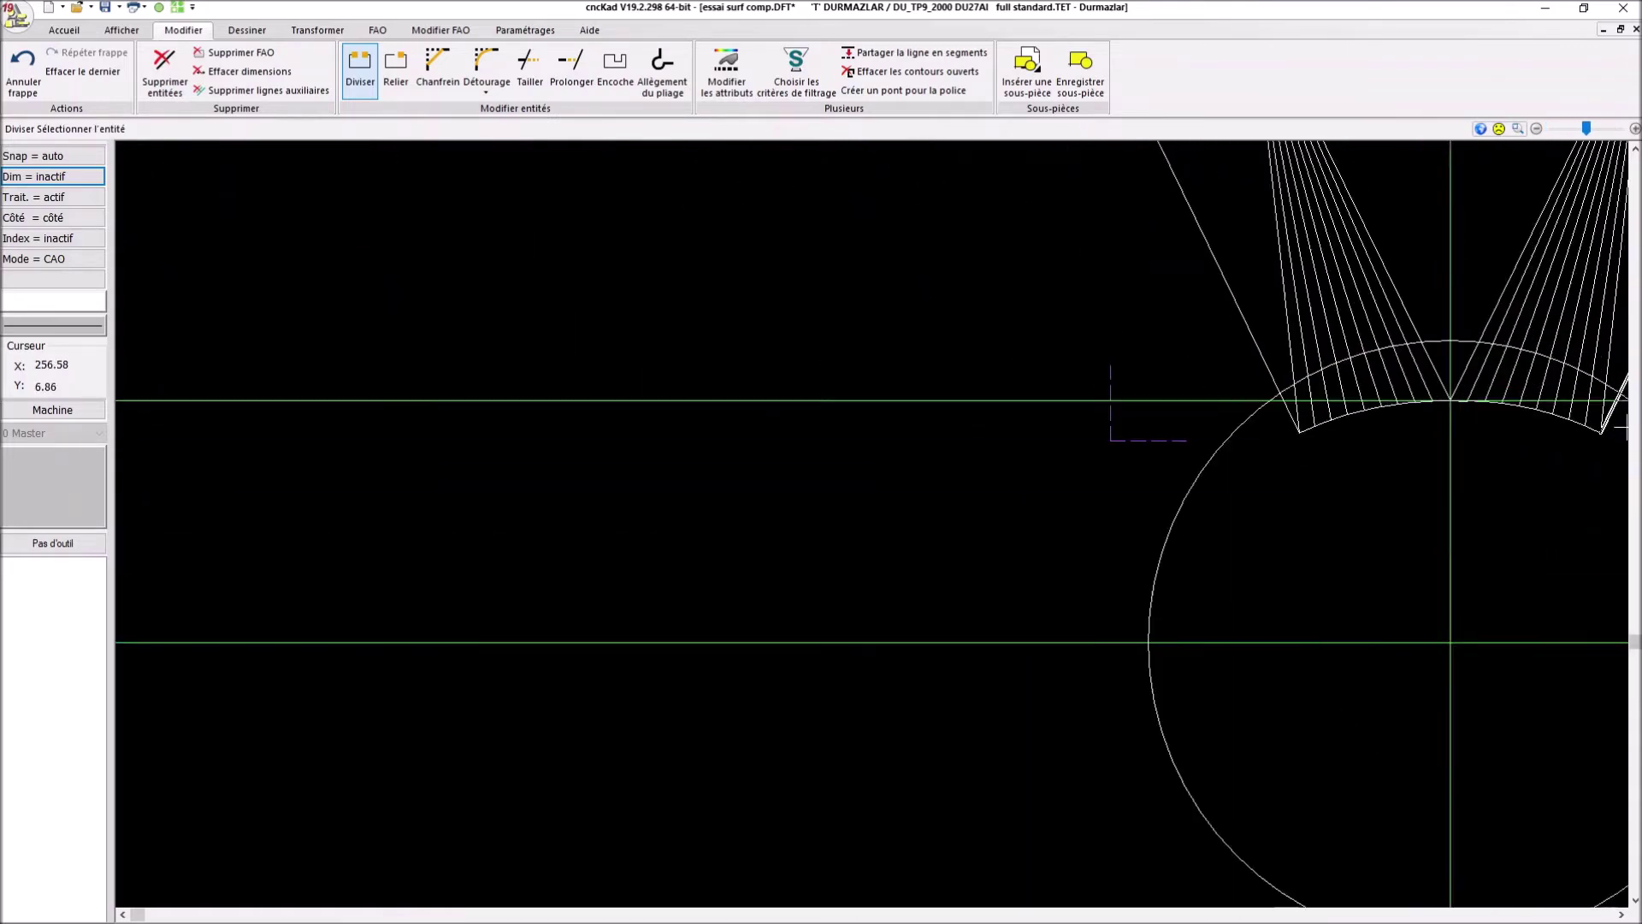
left_click(1312, 264)
left_click(1323, 255)
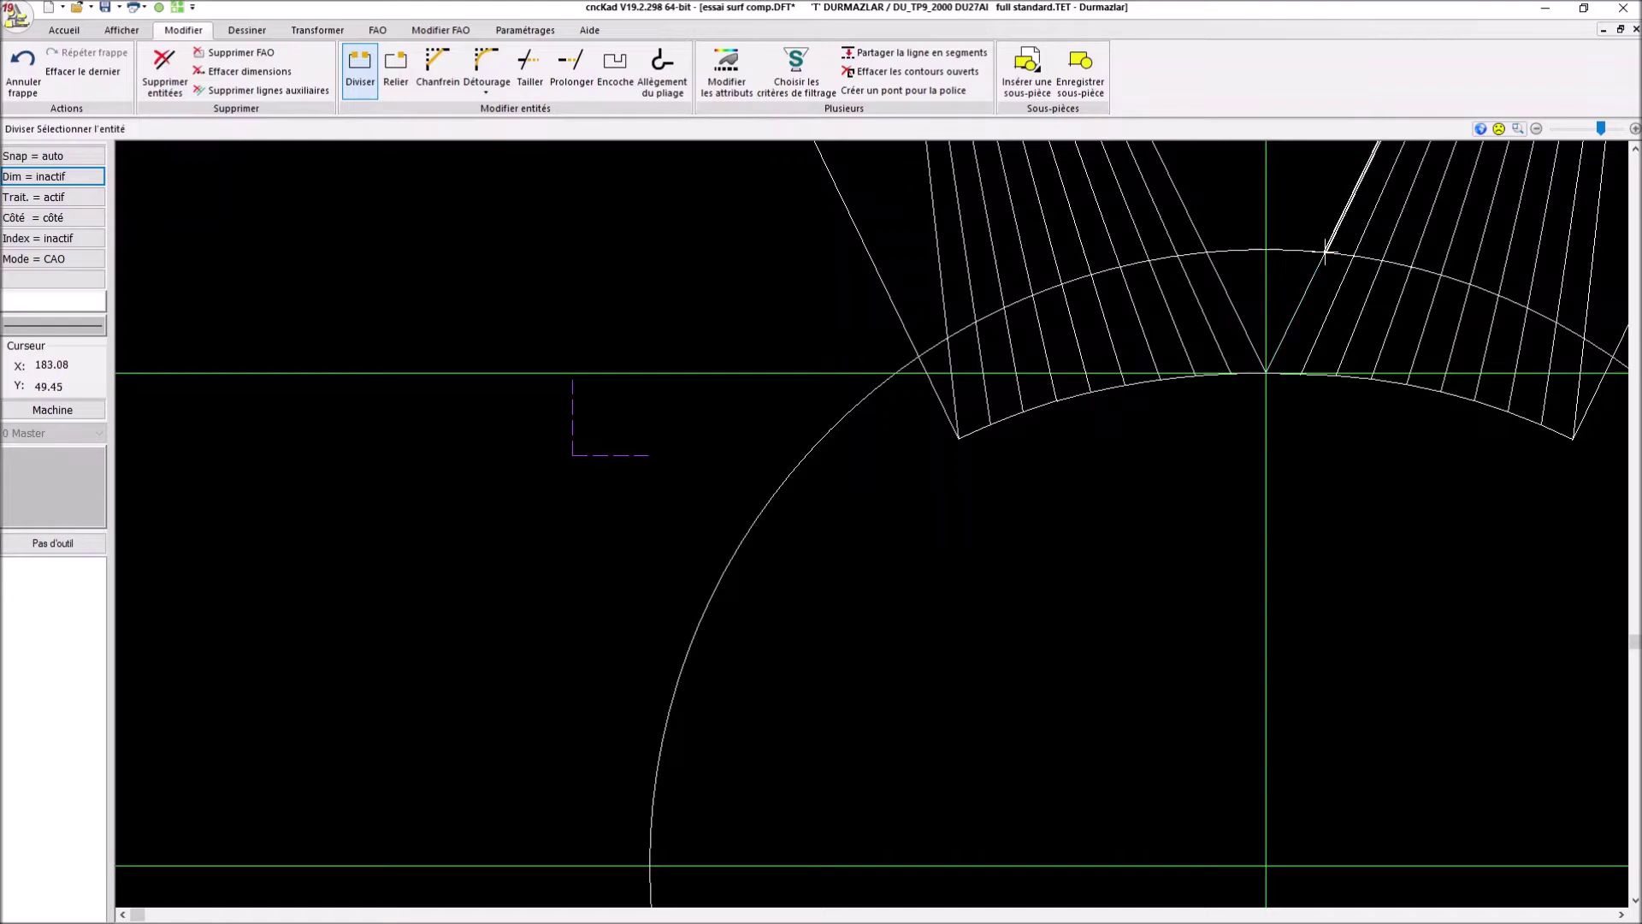
left_click(1355, 267)
left_click(1391, 273)
left_click(1398, 306)
left_click(1419, 282)
left_click(1439, 315)
left_click(1454, 289)
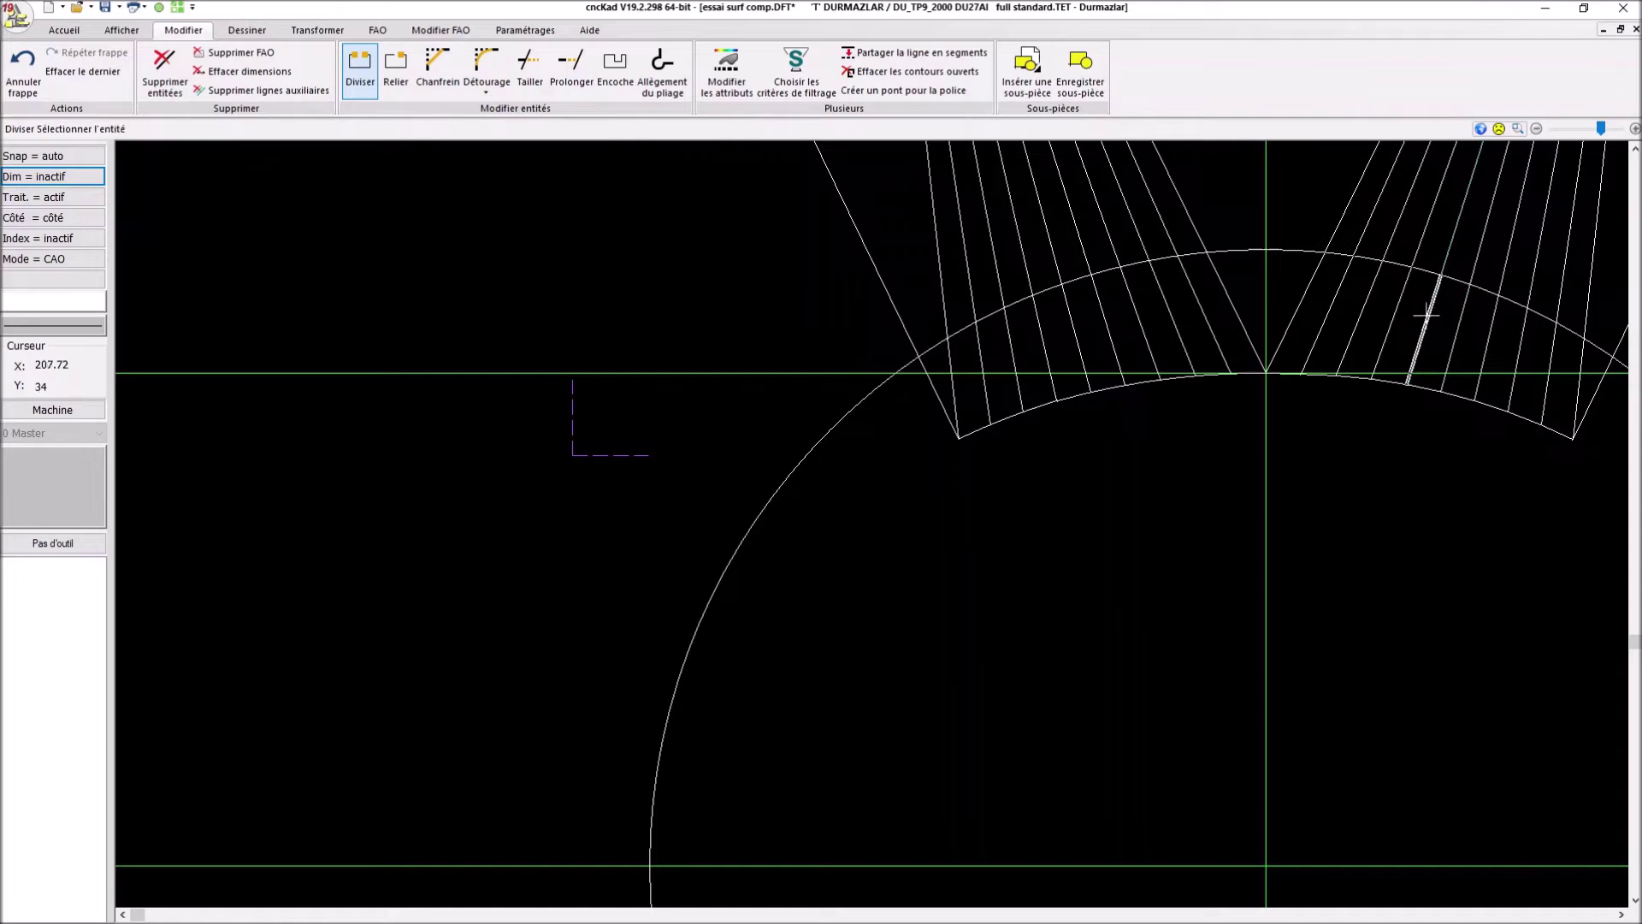
left_click(1473, 295)
left_click(1523, 315)
left_click(1548, 352)
left_click(1555, 322)
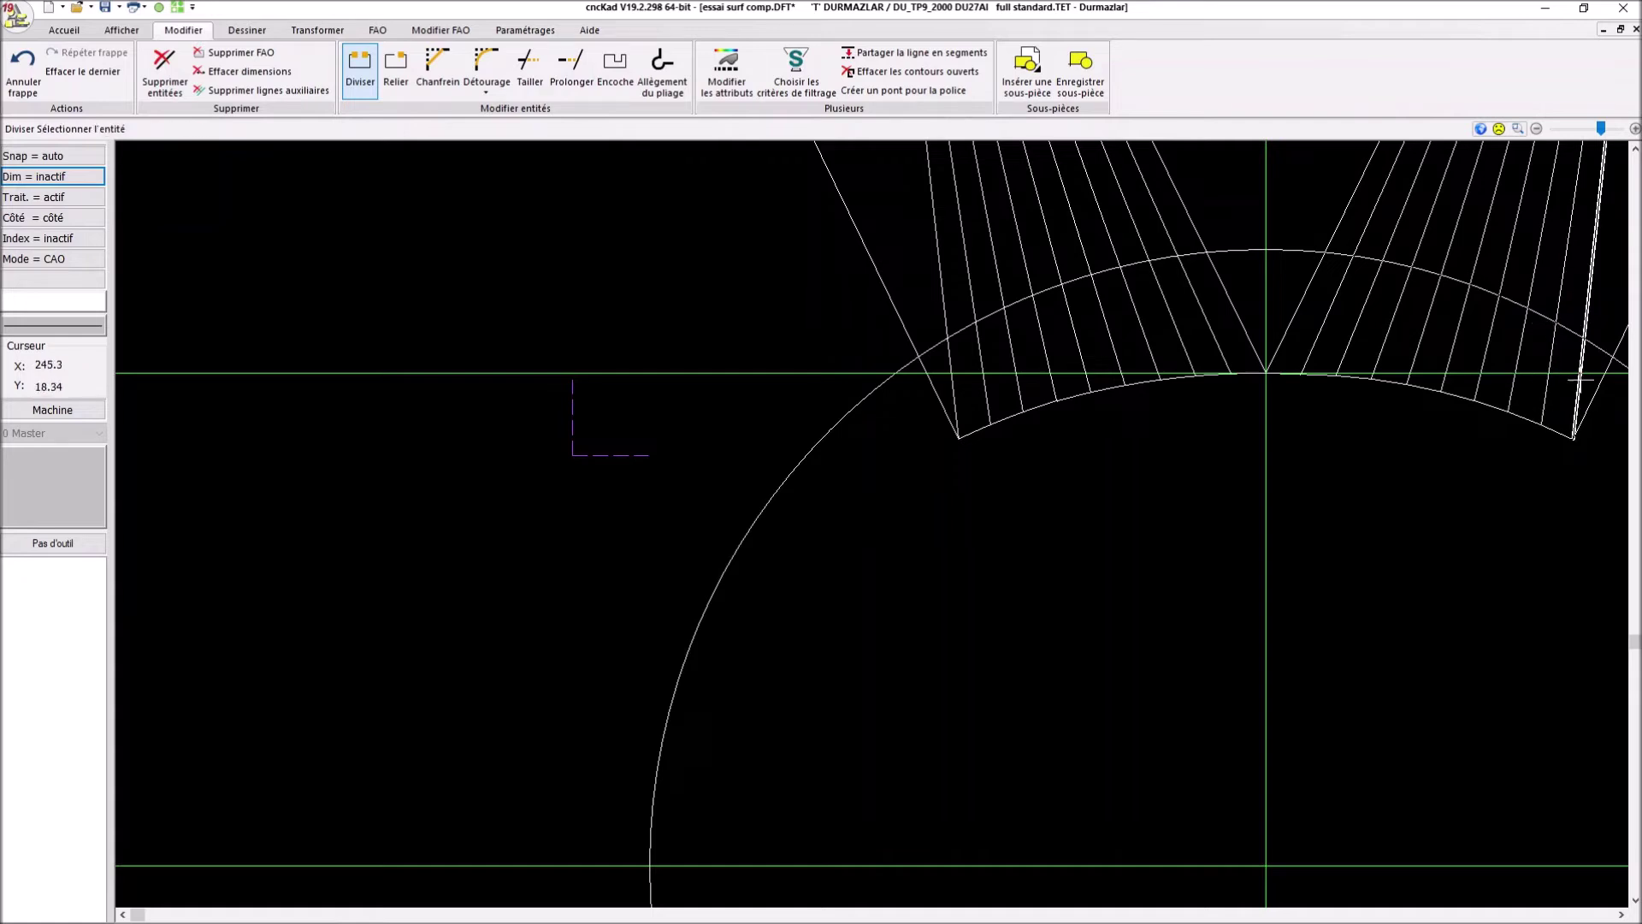
Delete the 300 mm construction circle below the part.
scroll(1213, 345, "down", 5)
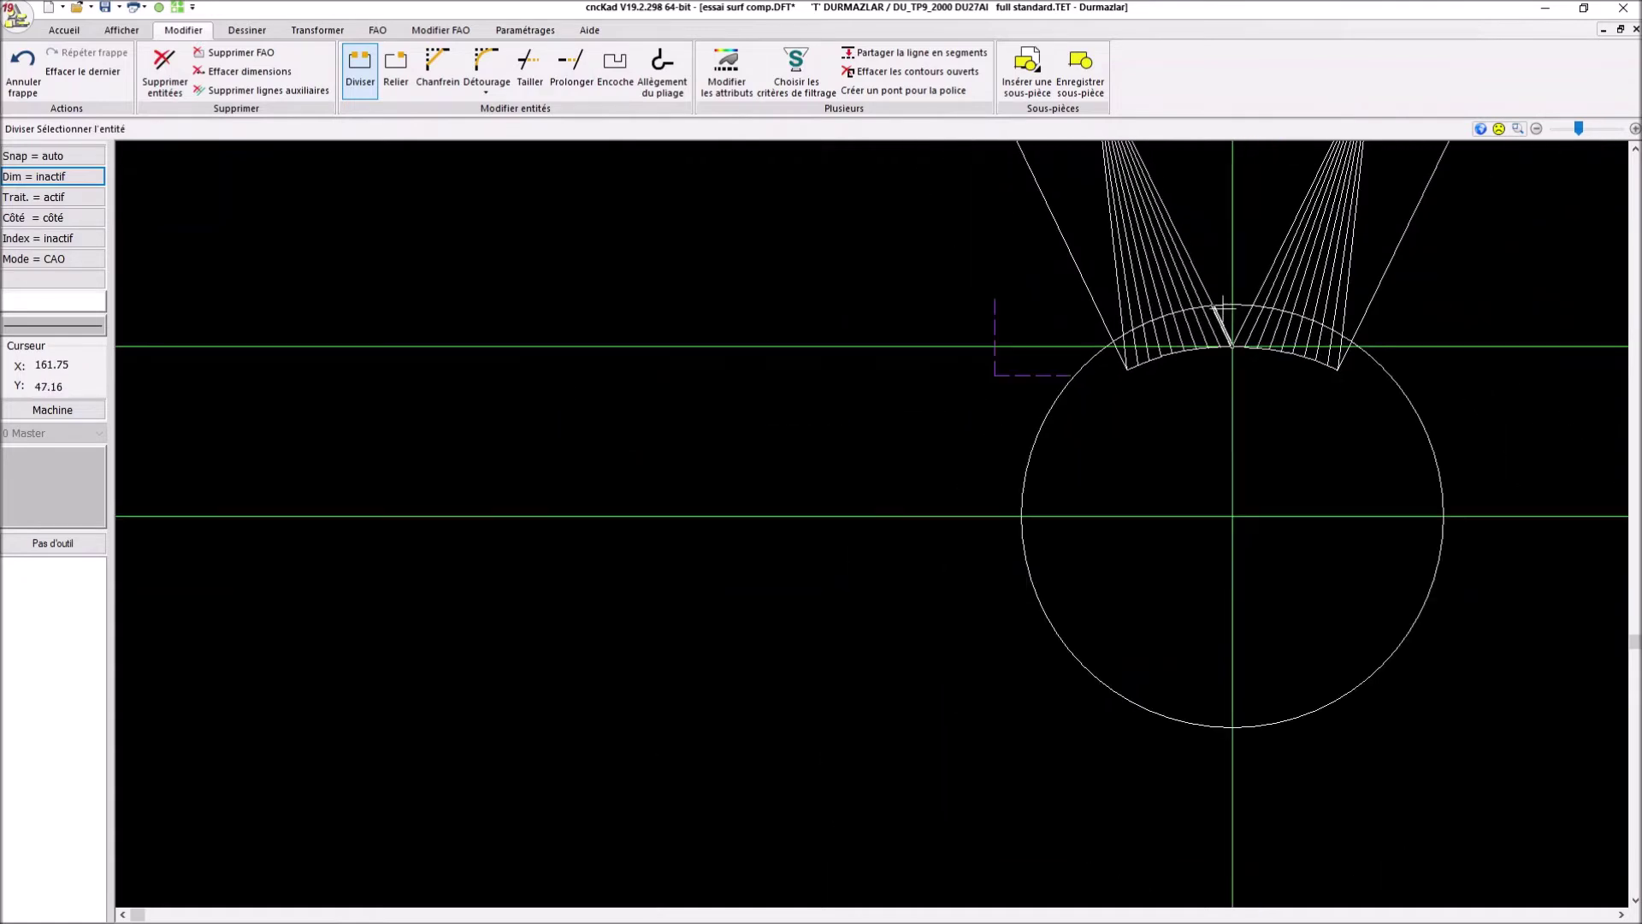
left_click(165, 73)
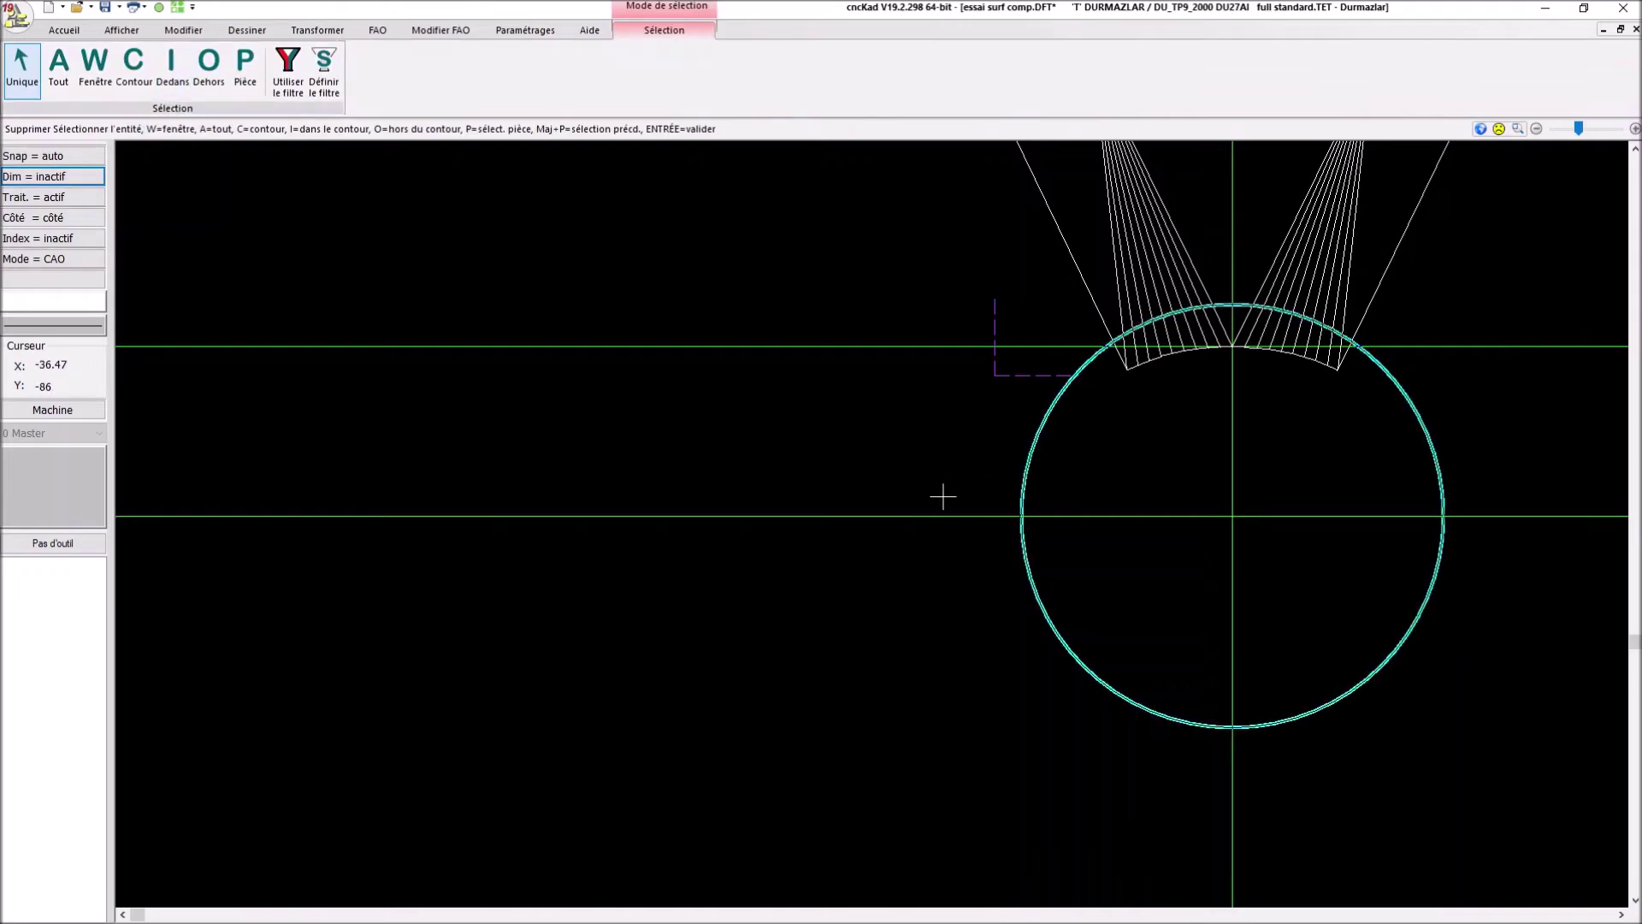
key("Return")
Delete the two 40 mm construction circles at the upper corners.
scroll(1257, 234, "up", 3)
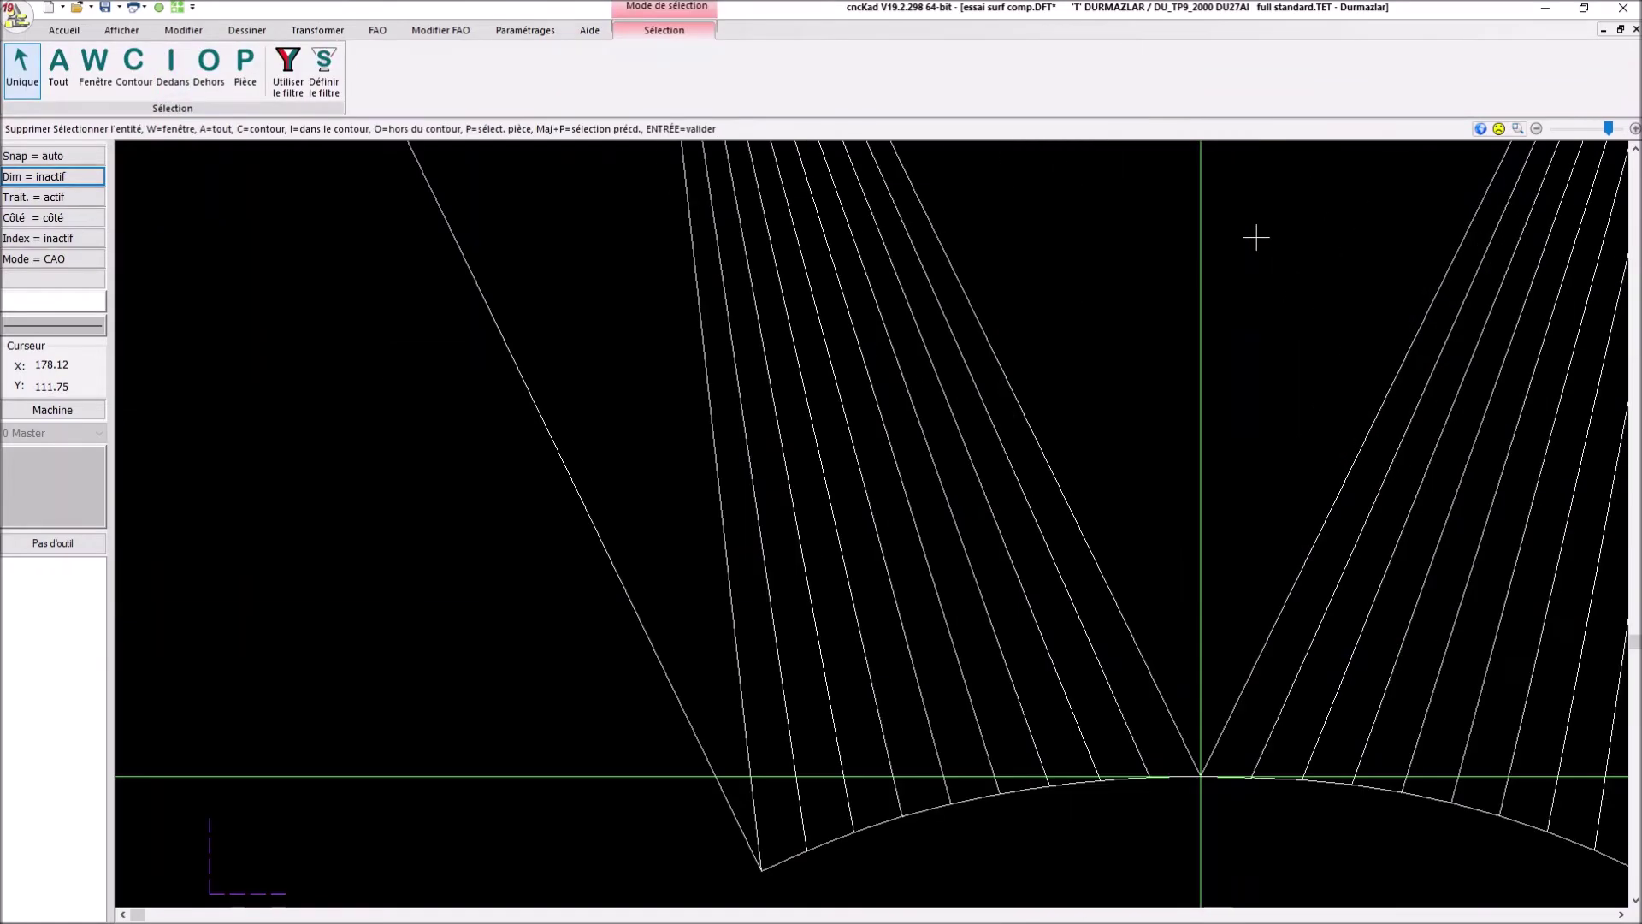
scroll(1258, 235, "down", 6)
scroll(1272, 169, "up", 5)
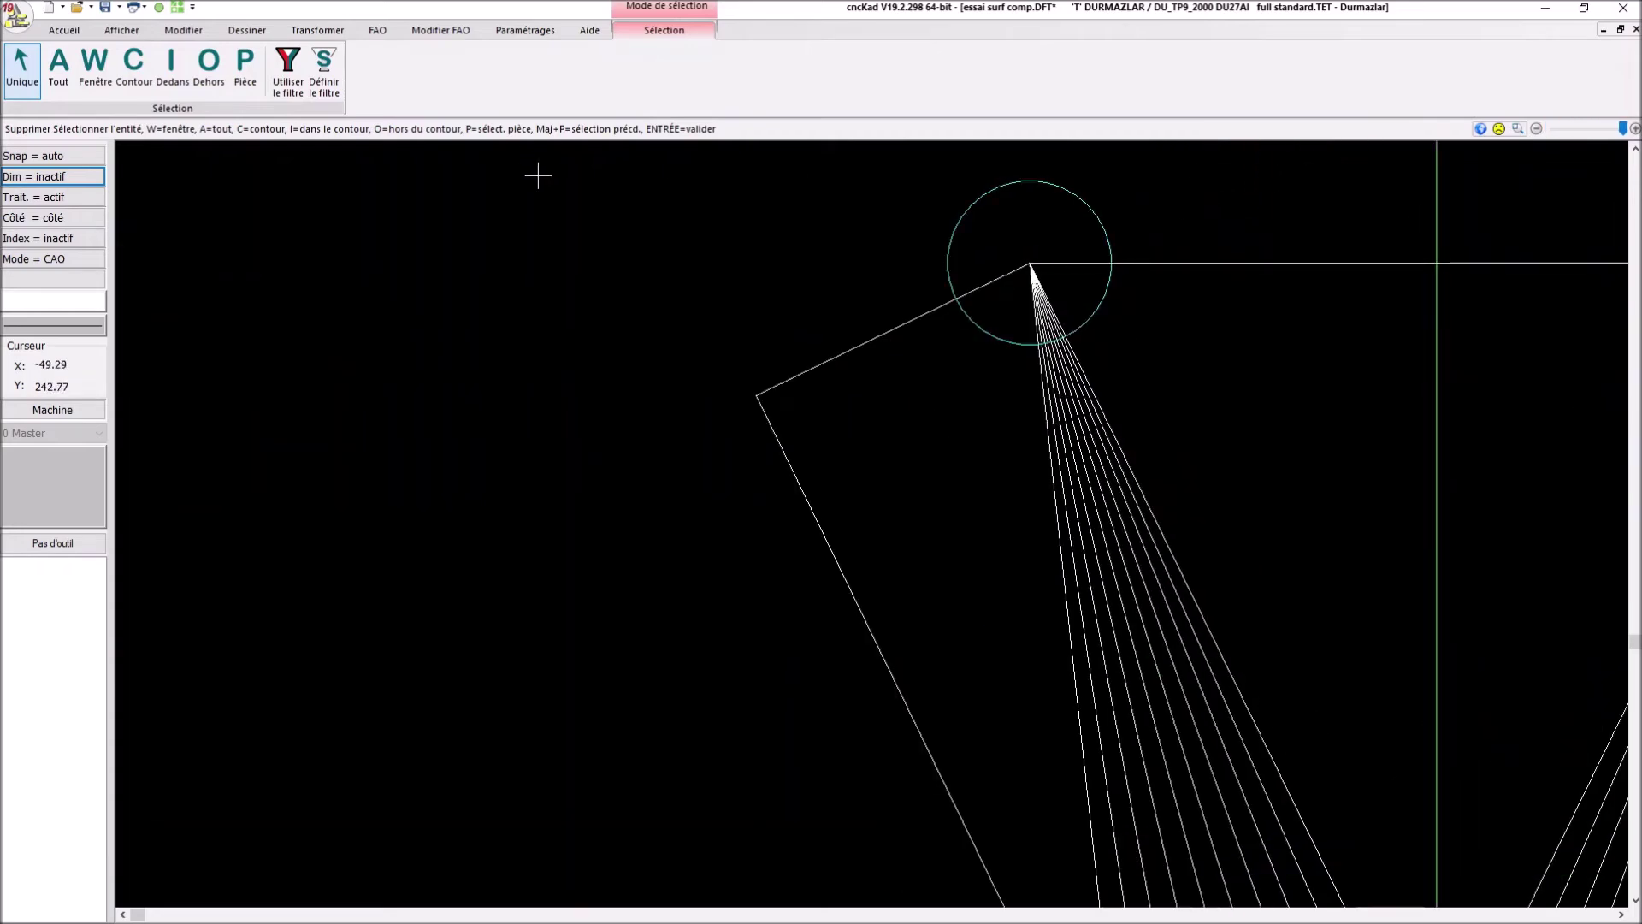
scroll(1381, 240, "down", 3)
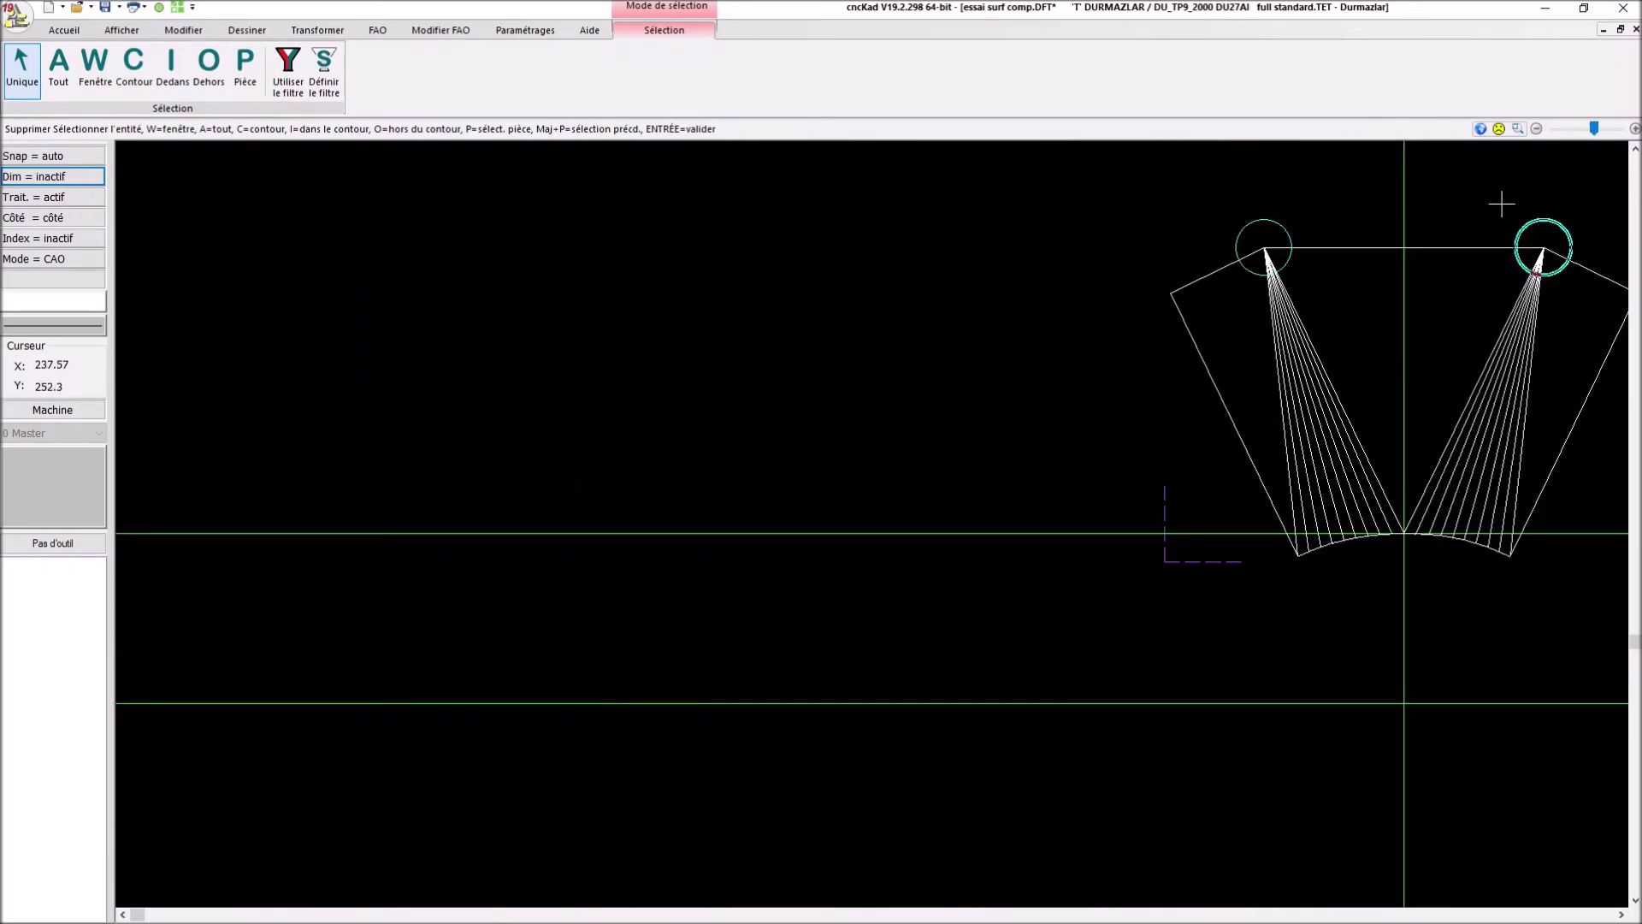
Delete the middle segments of all bend lines in both fans, keeping the short ends at the corners and the bottom arc.
scroll(1384, 333, "up", 2)
left_click(1174, 374)
left_click(1183, 381)
left_click(1195, 382)
left_click(1205, 385)
left_click(1218, 385)
left_click(1228, 392)
left_click(1239, 395)
left_click(1250, 390)
left_click(1261, 390)
left_click(1274, 389)
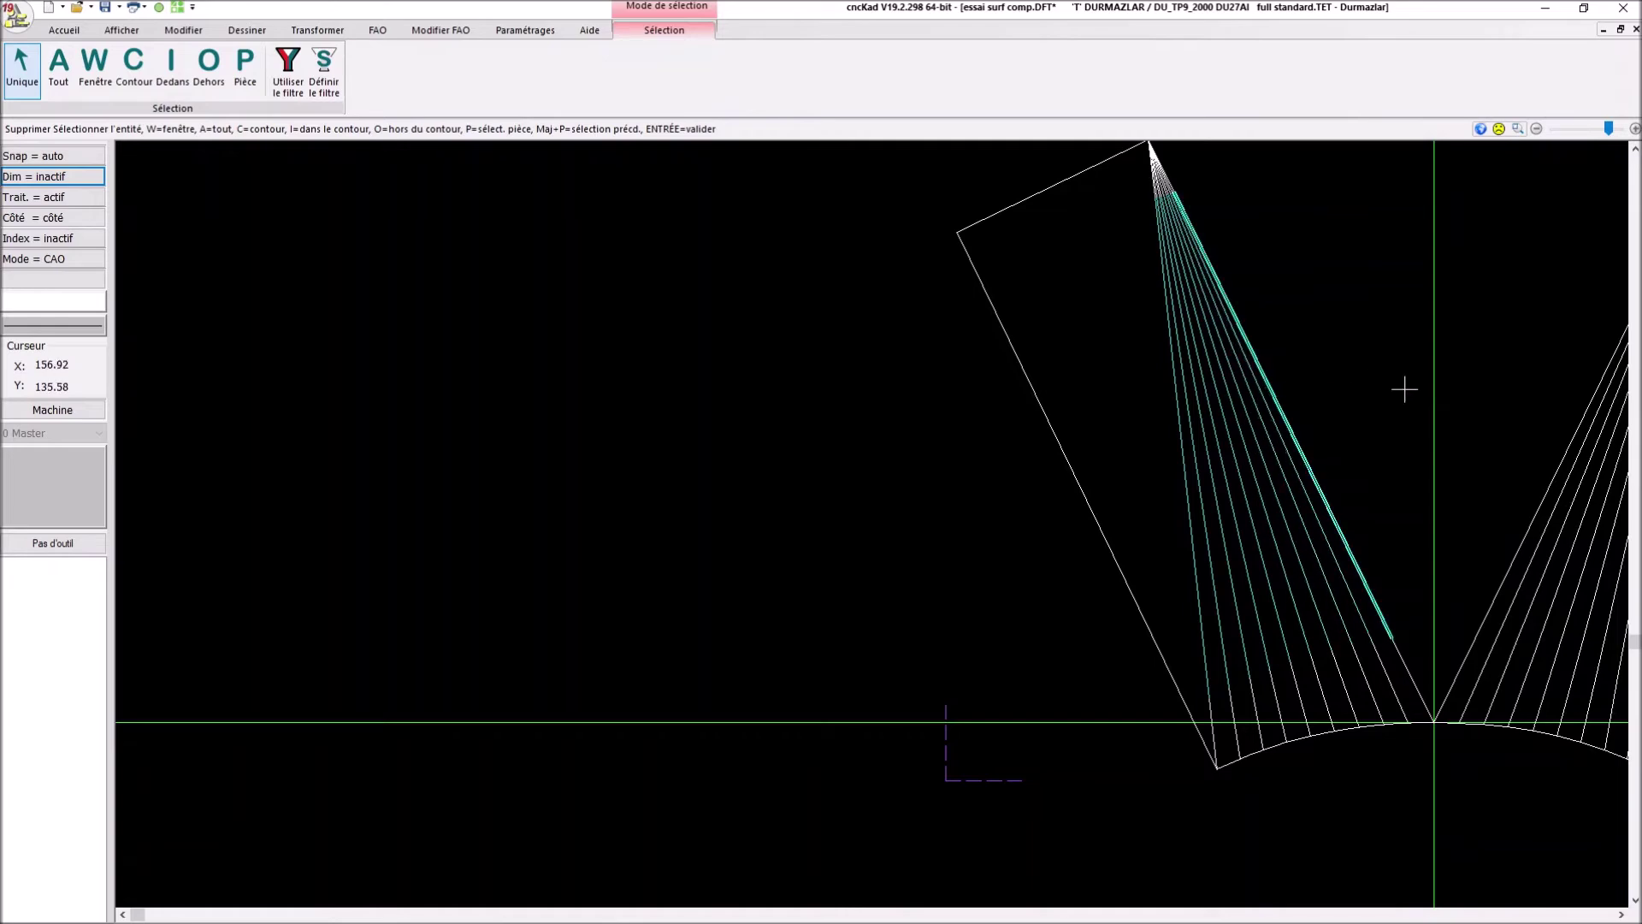
scroll(1569, 485, "down", 6)
scroll(1570, 484, "up", 4)
scroll(1570, 484, "up", 5)
left_click(1322, 456)
left_click(1353, 463)
left_click(1378, 469)
left_click(1404, 470)
left_click(1430, 477)
left_click(1459, 477)
left_click(1487, 483)
left_click(1516, 486)
key("Return")
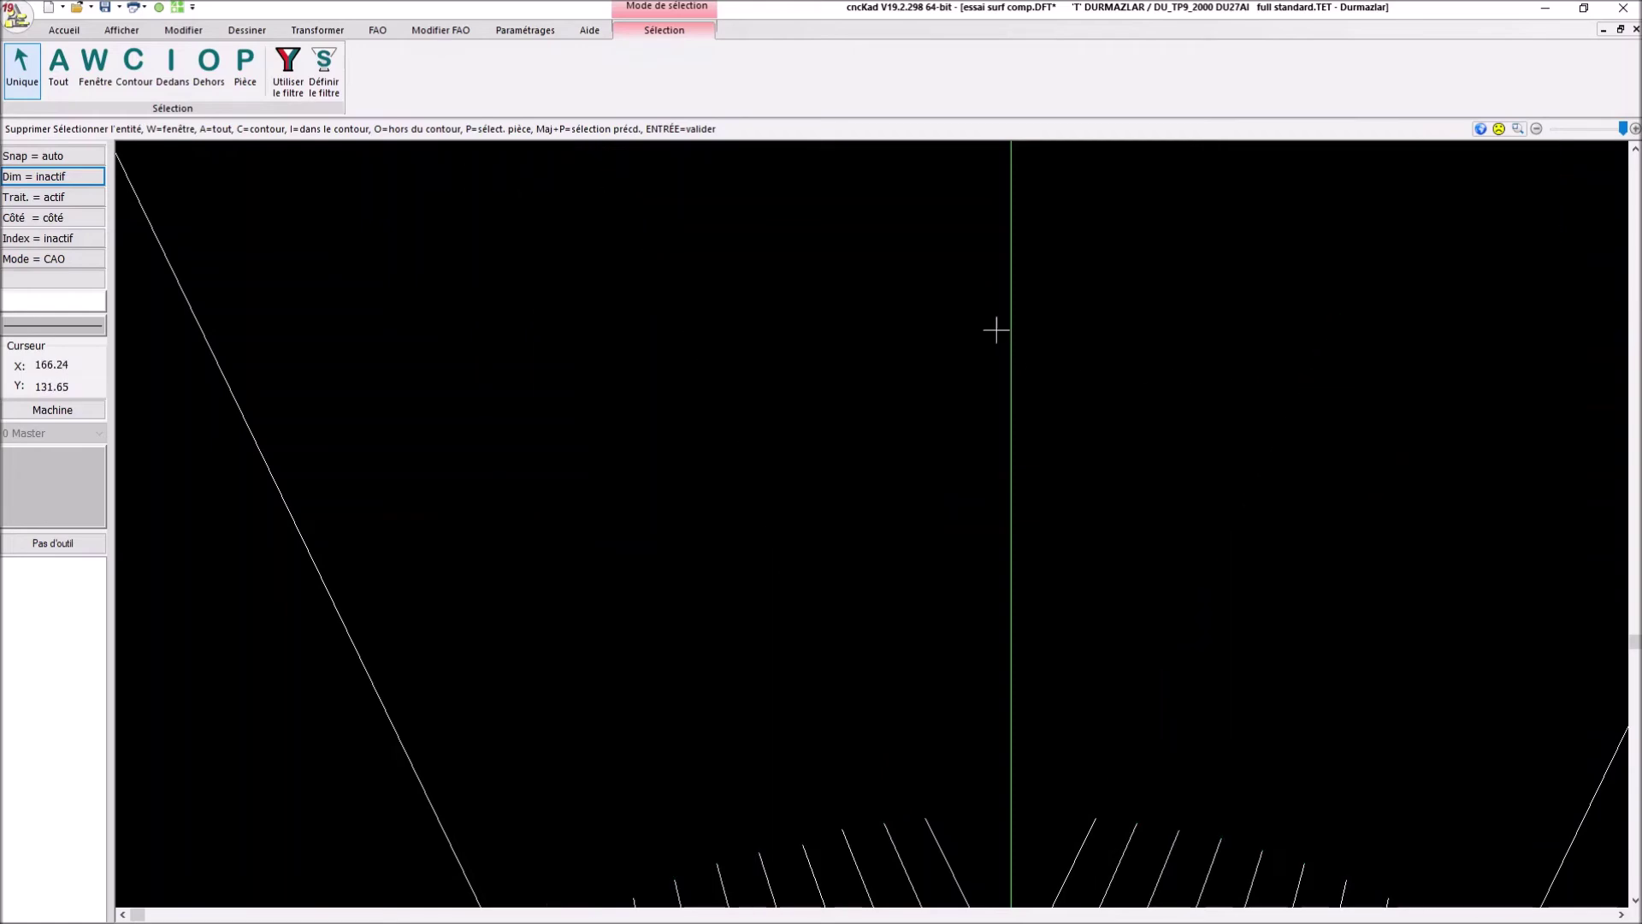
Examine the remaining bend line ends at the upper corners and along the bottom arc, and leave the delete command.
scroll(966, 346, "down", 5)
scroll(876, 367, "up", 2)
scroll(800, 187, "up", 3)
scroll(799, 186, "up", 2)
scroll(869, 300, "down", 5)
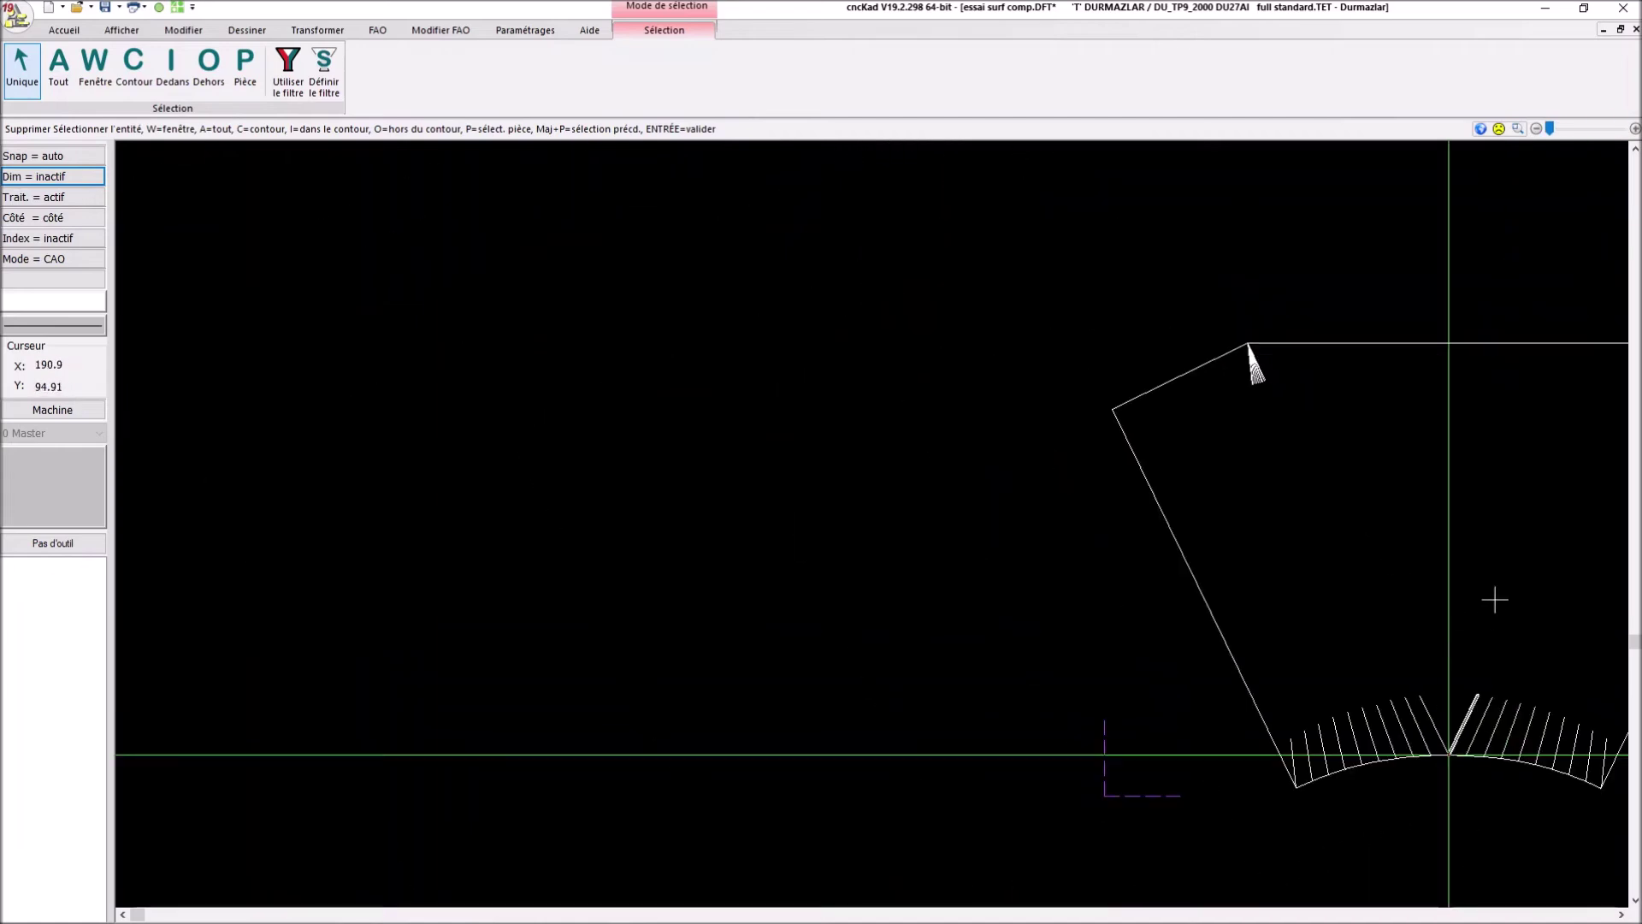
scroll(1511, 597, "down", 3)
scroll(1598, 631, "down", 1)
scroll(1602, 632, "up", 5)
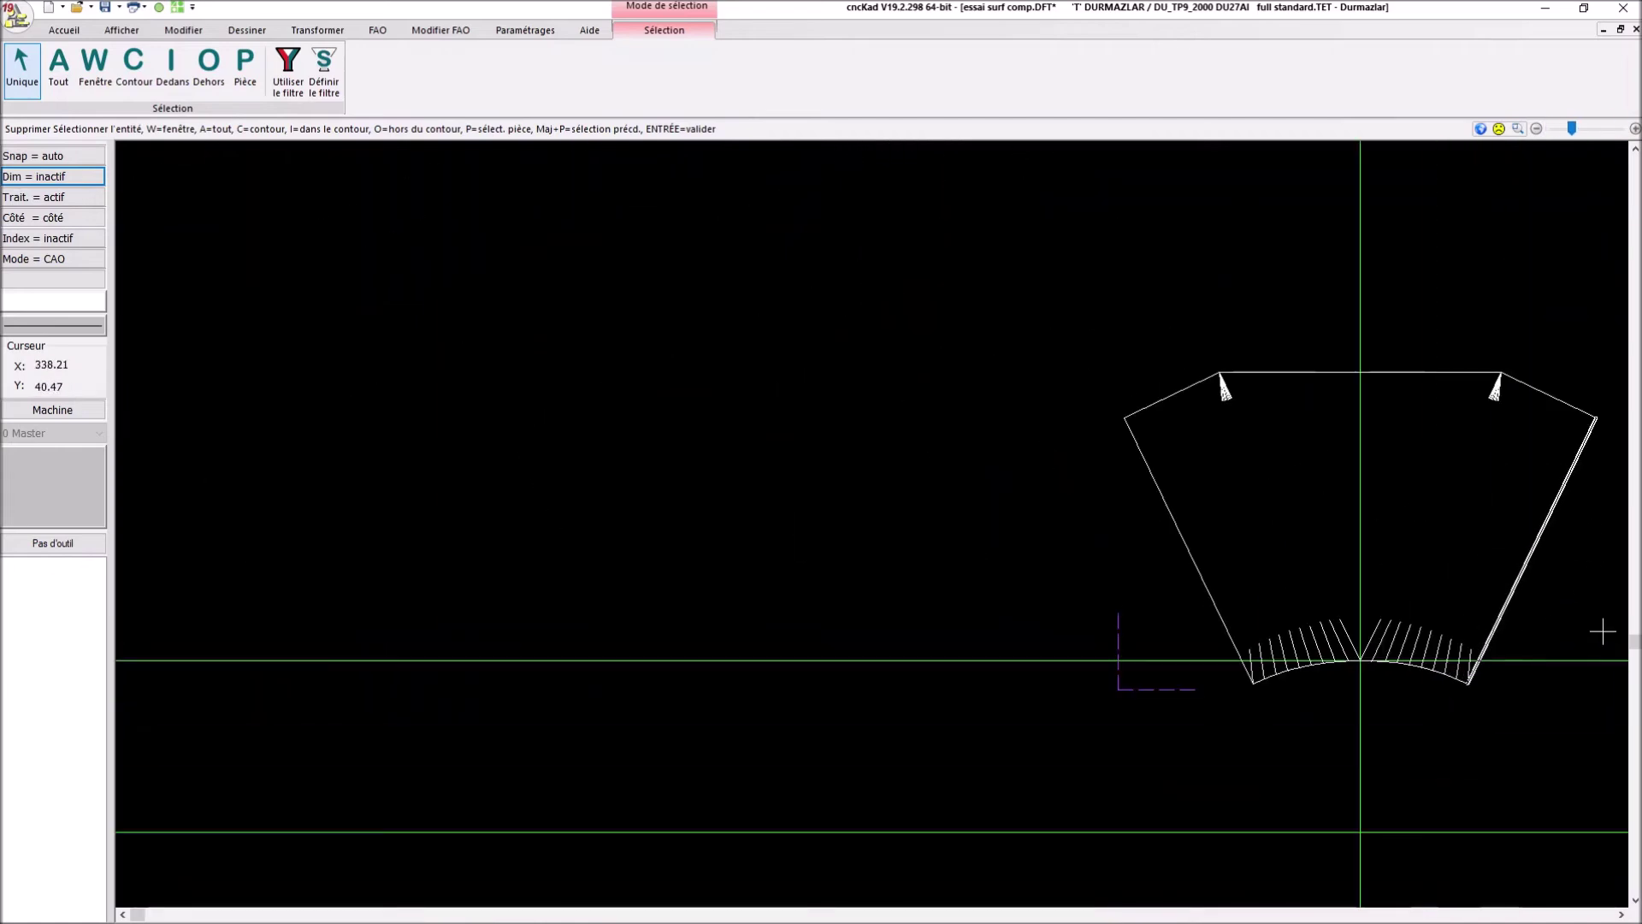
scroll(631, 408, "down", 2)
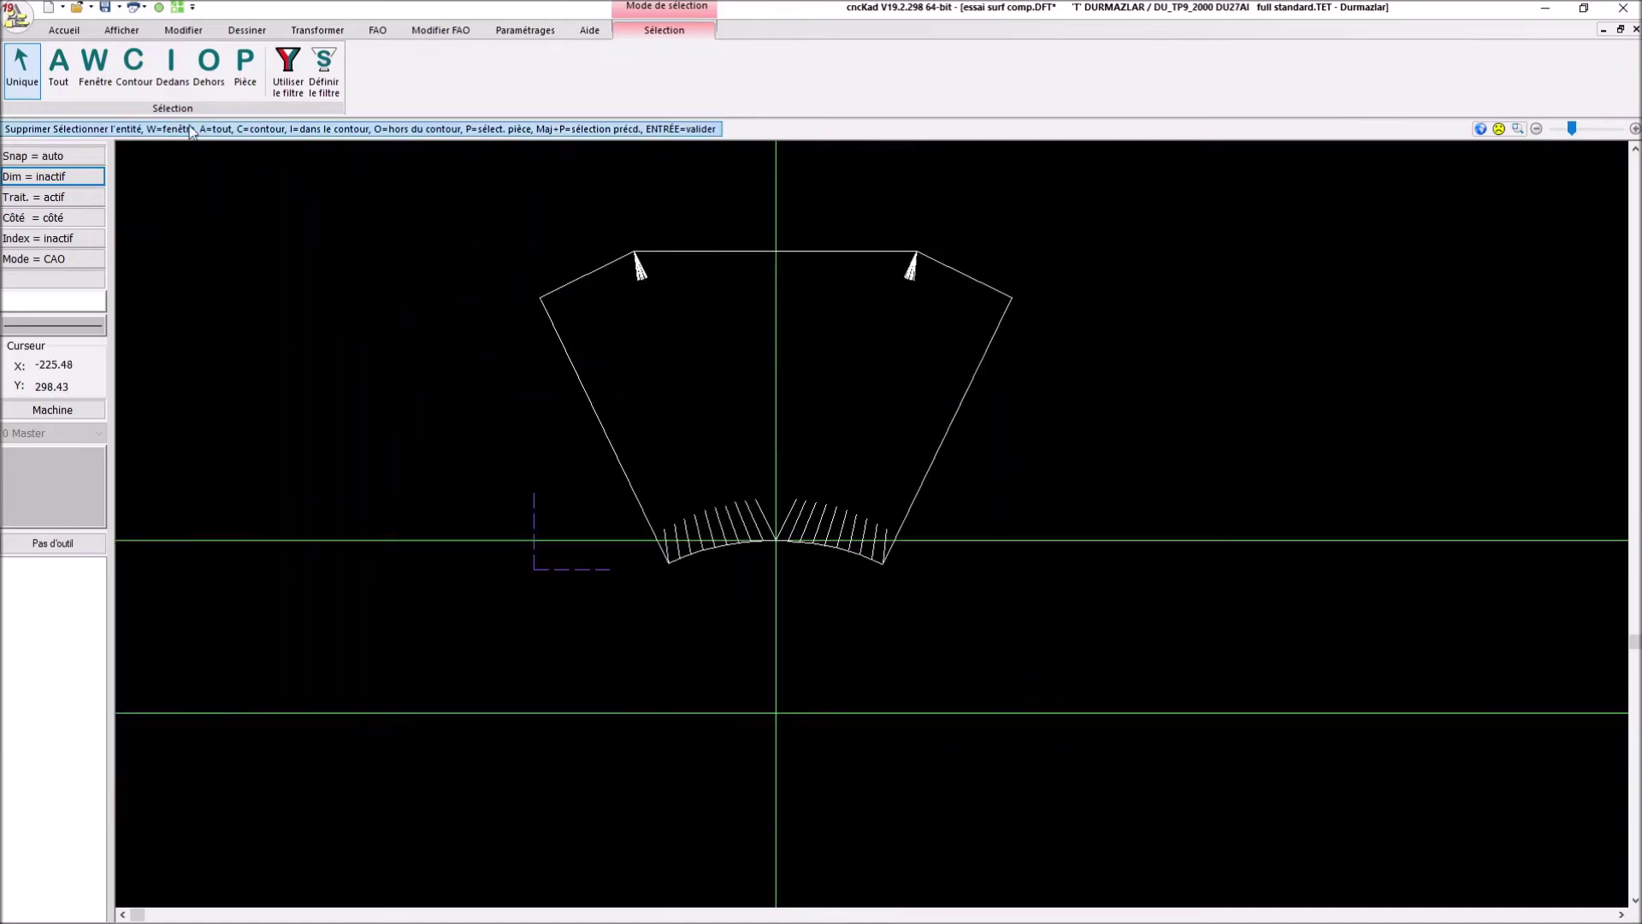
key("Escape")
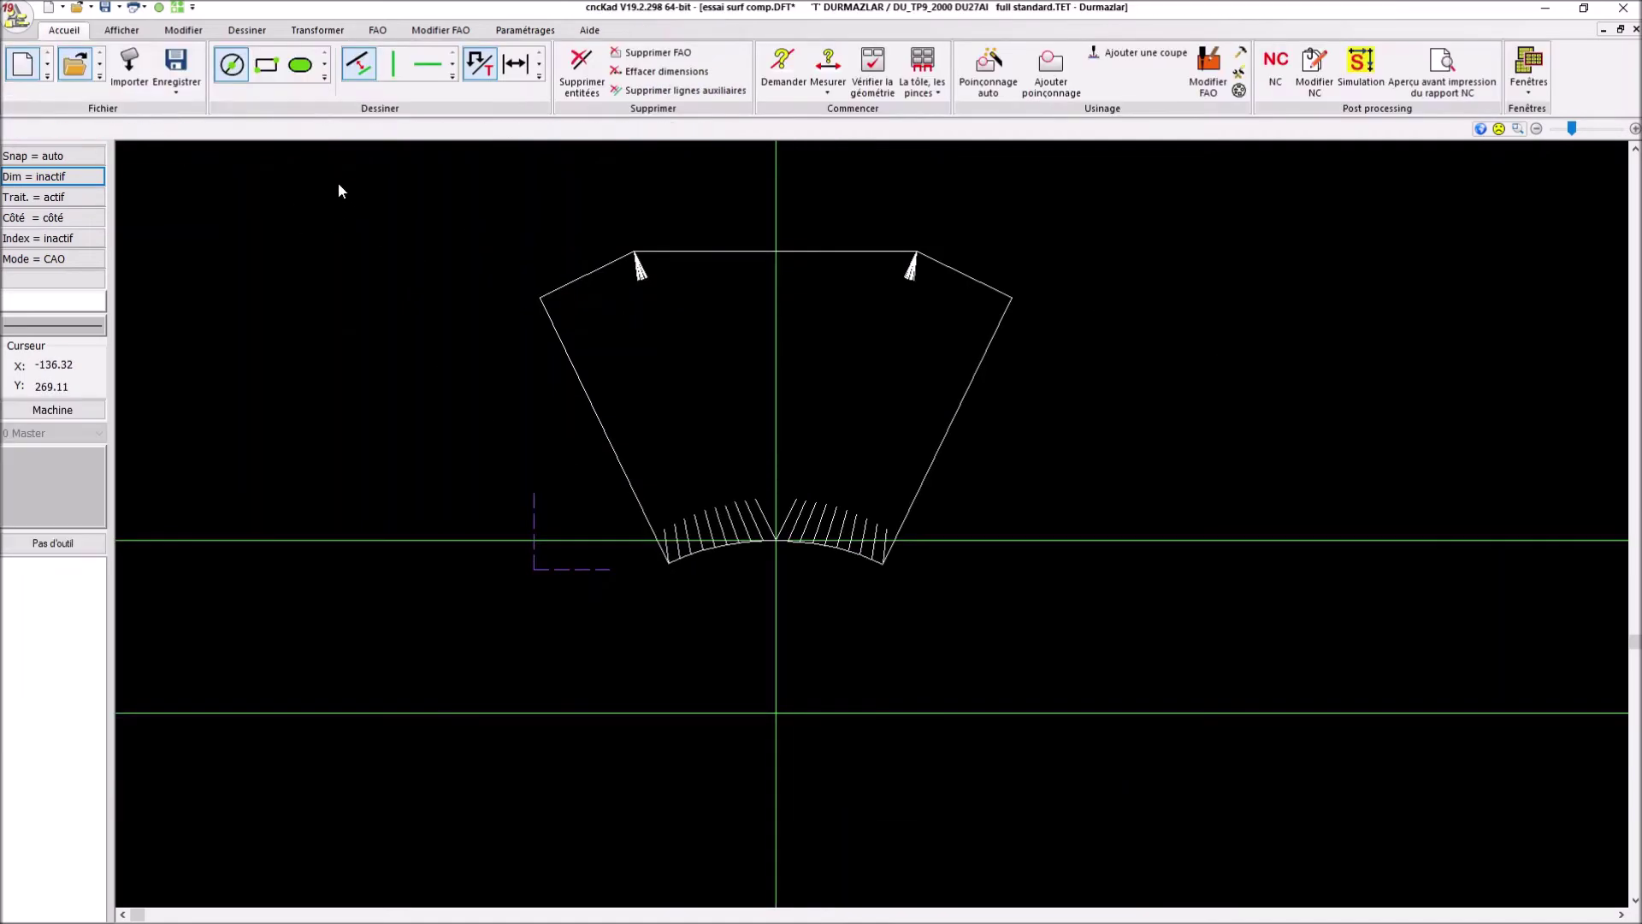
Delete all auxiliary lines from the drawing and leave the delete command.
left_click(677, 89)
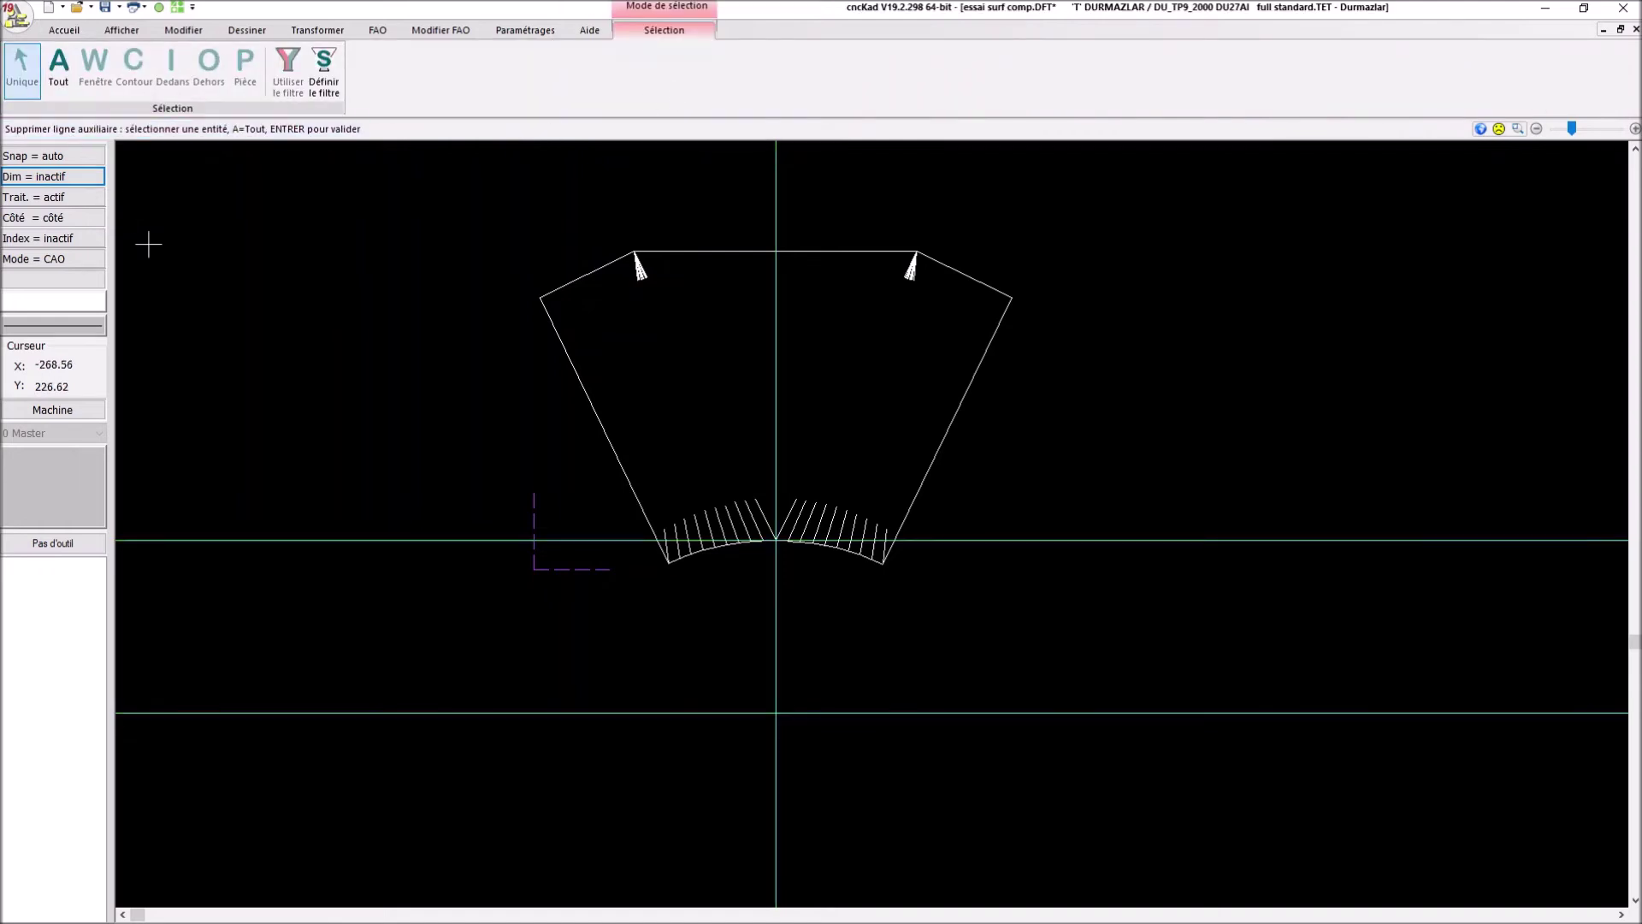
key("a")
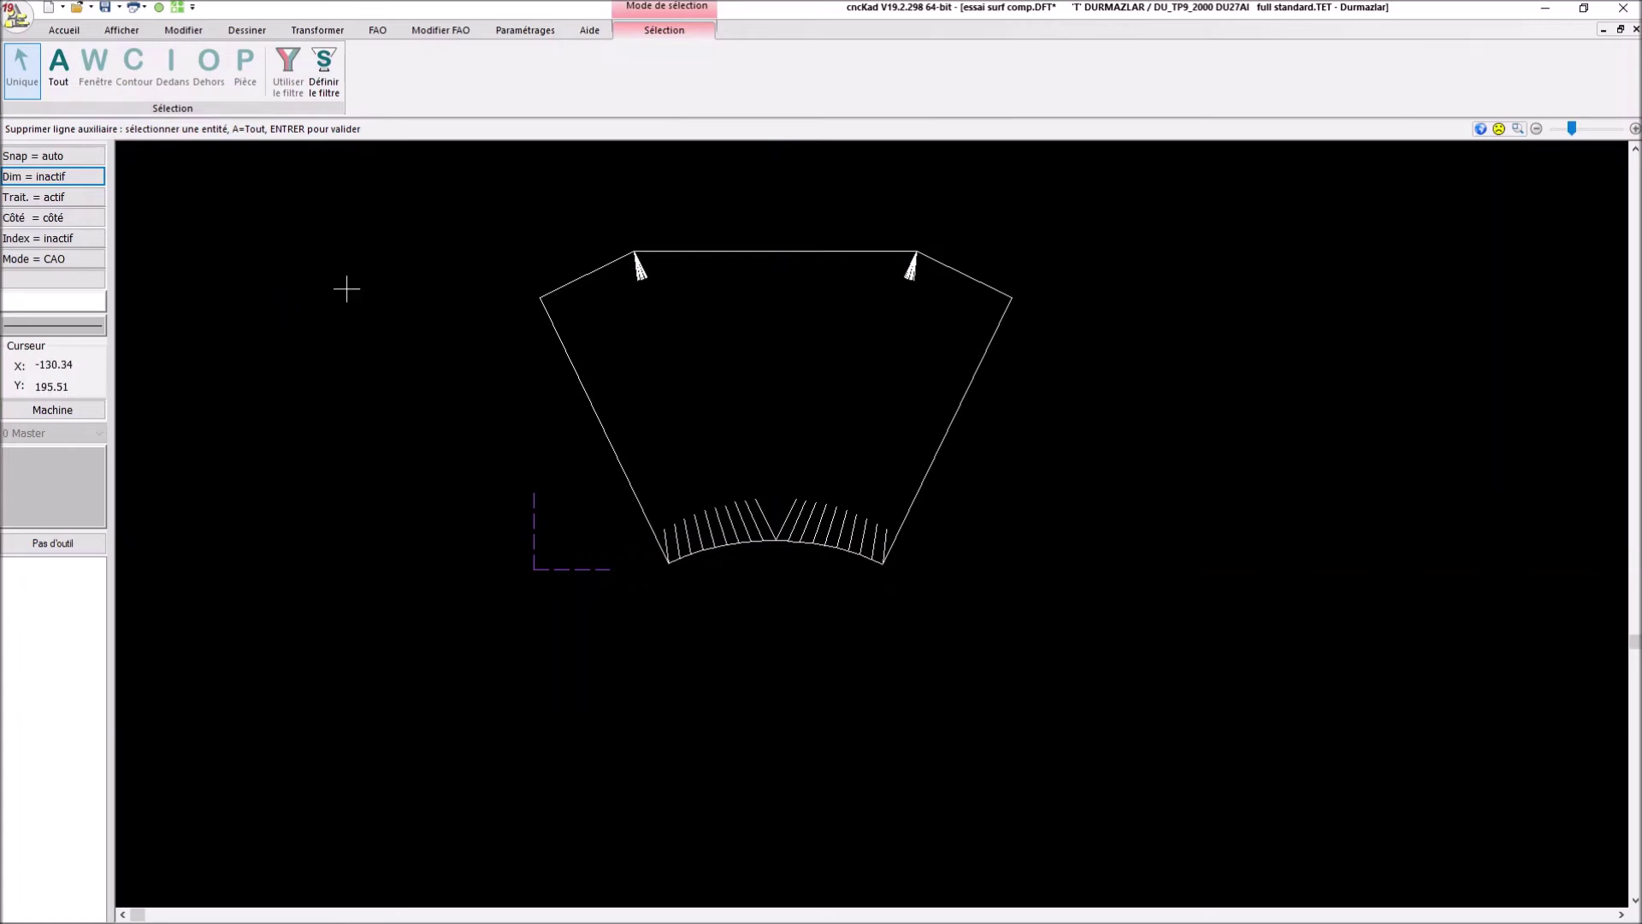
left_click(74, 30)
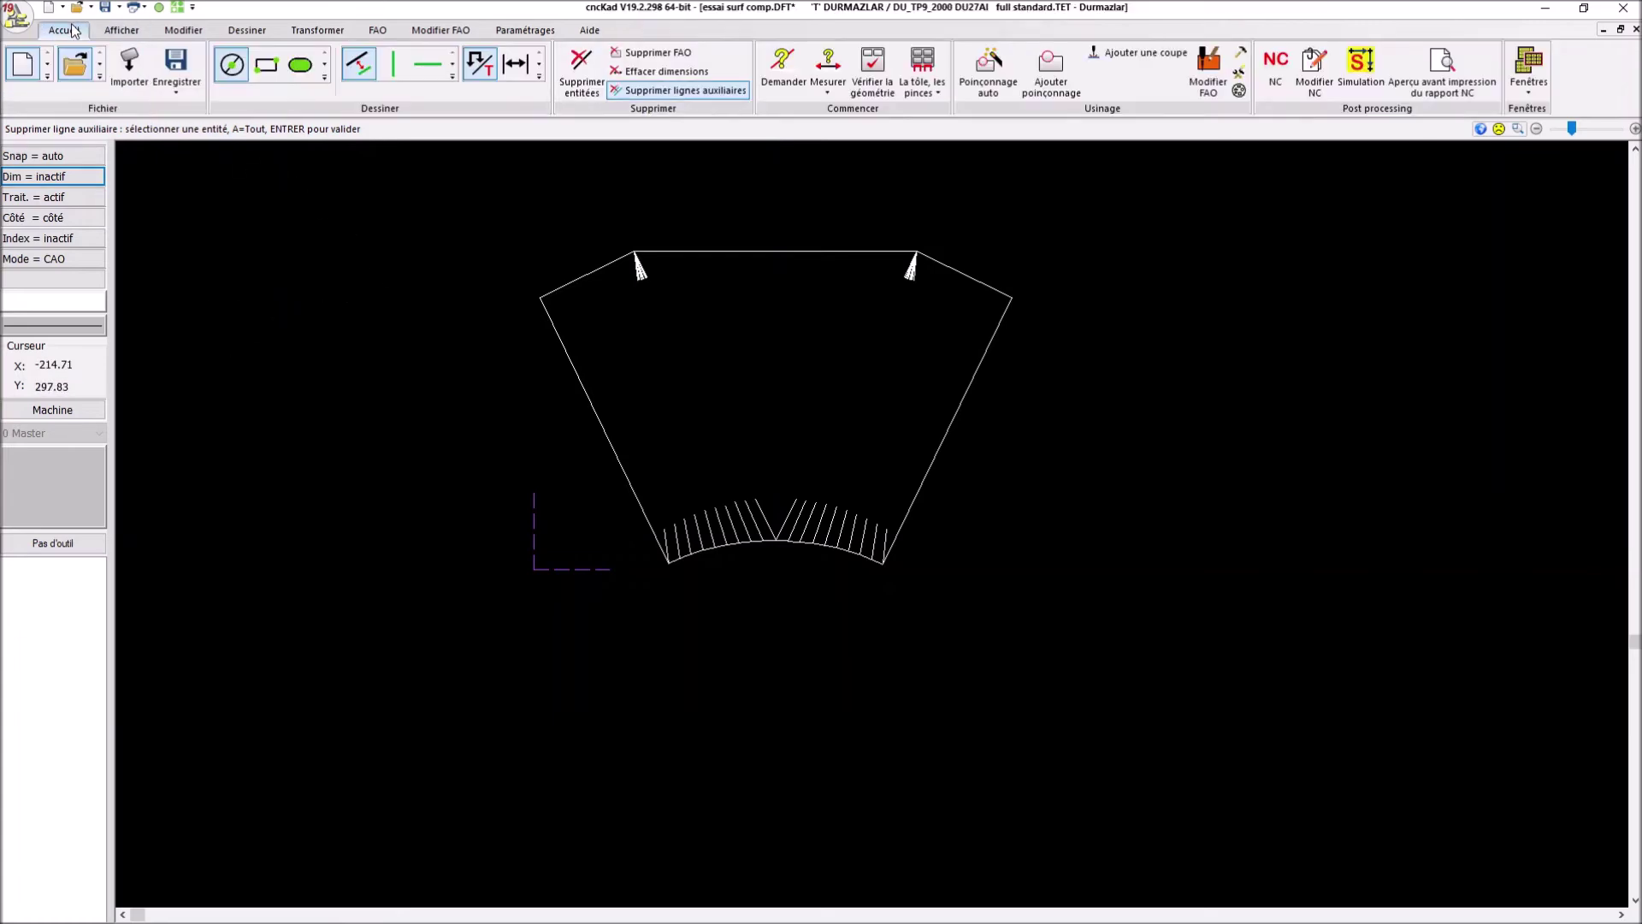
key("Escape")
Set up a DFT text reading "rep 1" in the Arial_Holes_100 font.
left_click(118, 30)
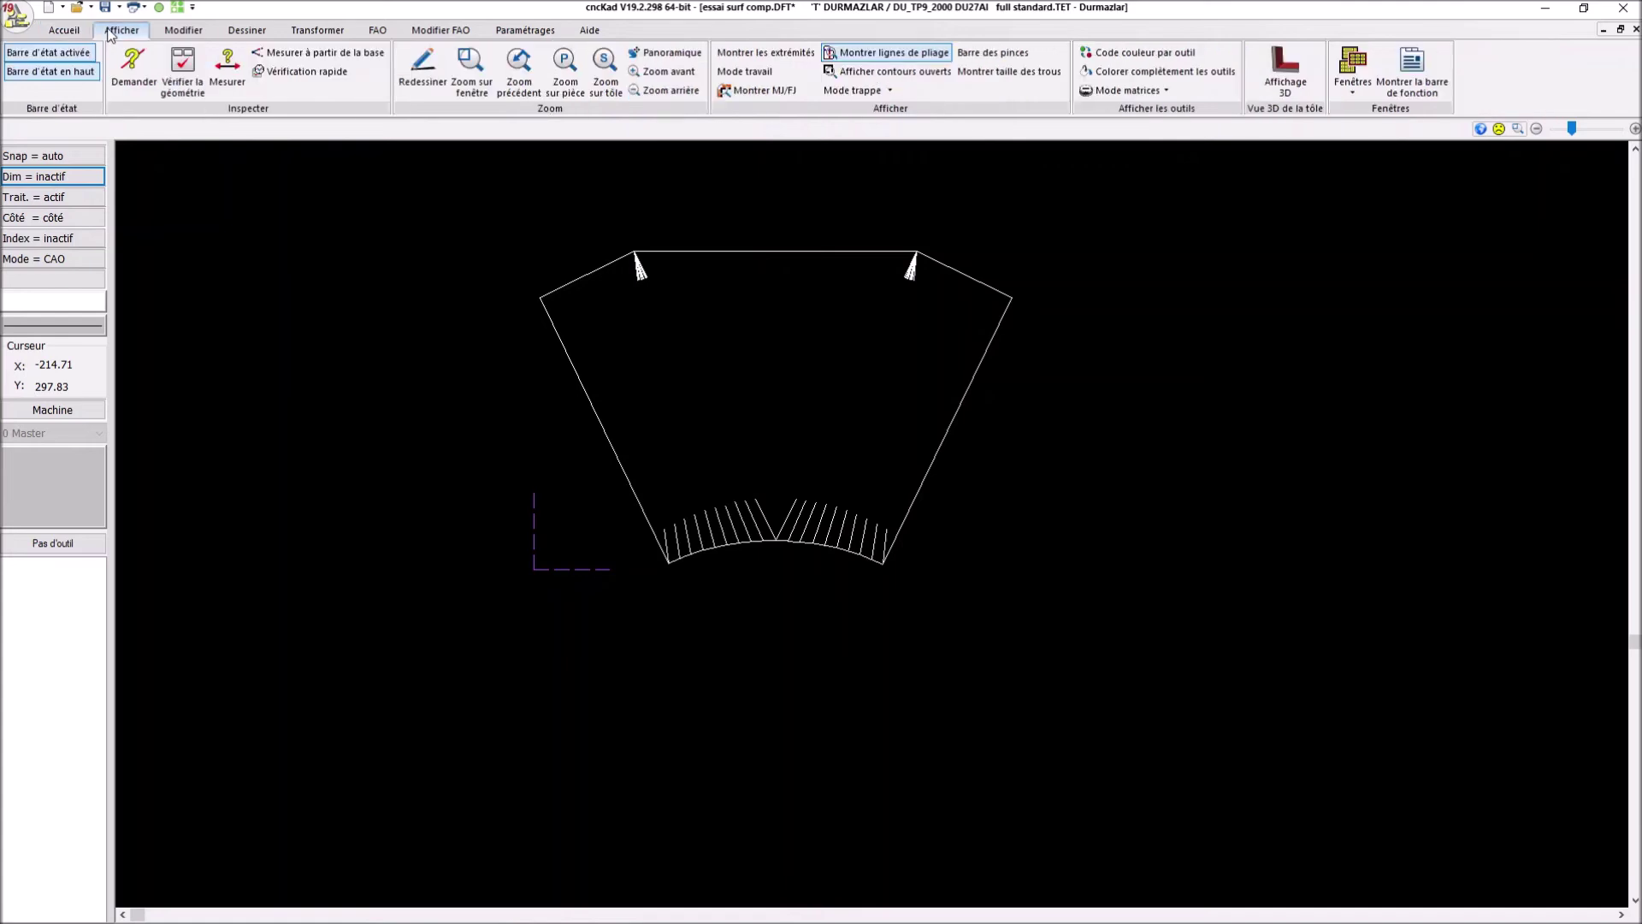
left_click(160, 36)
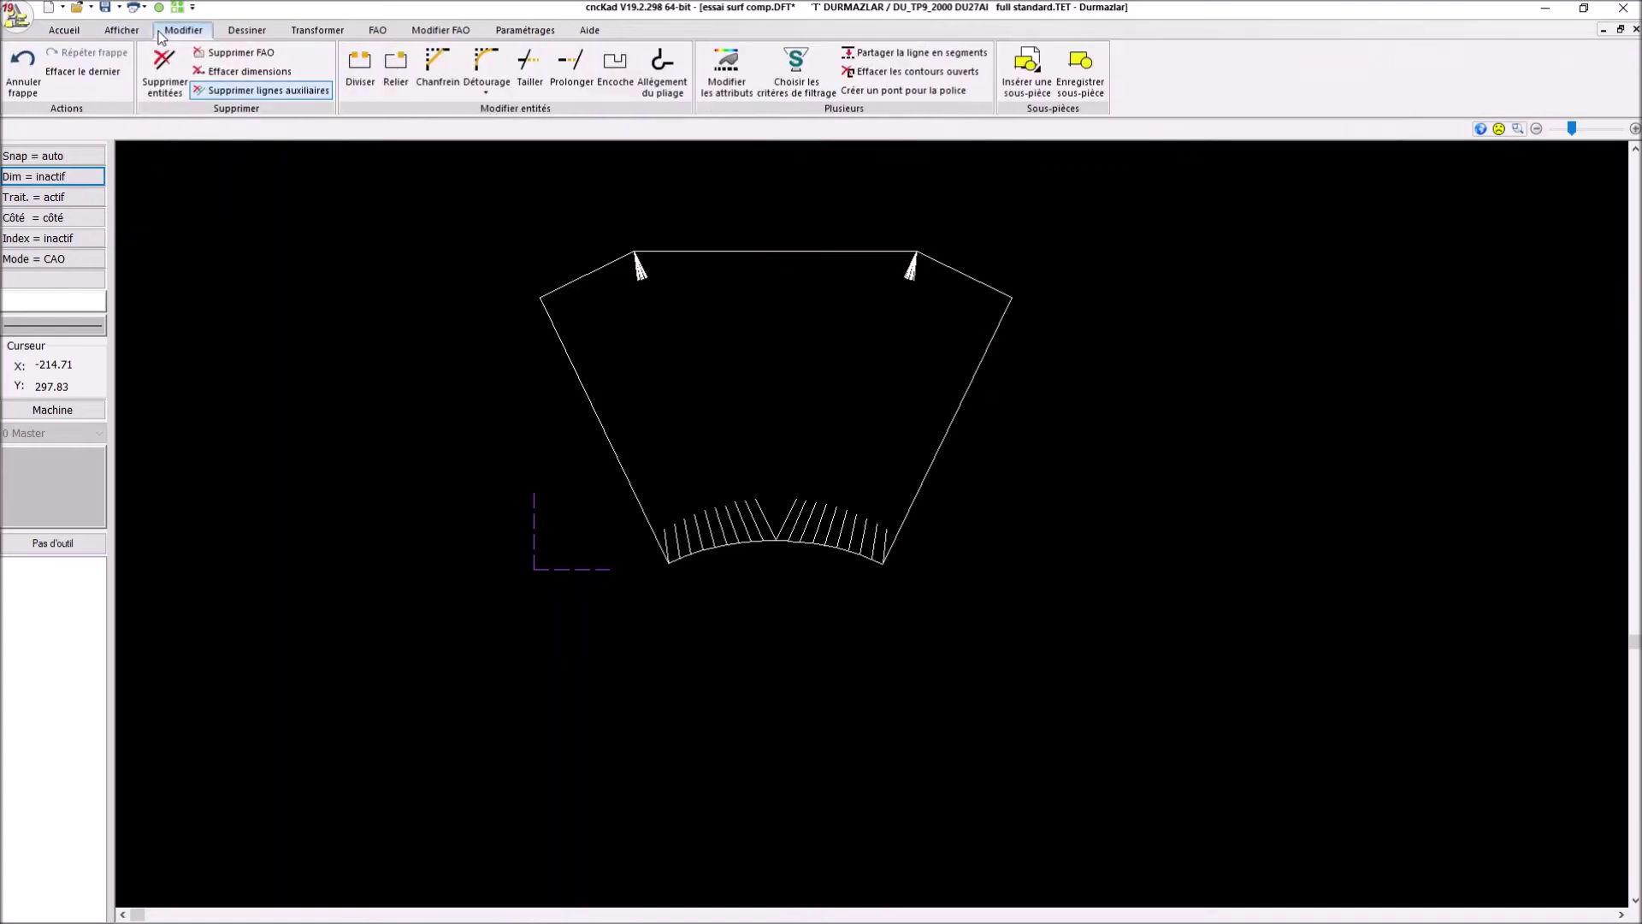
left_click(247, 31)
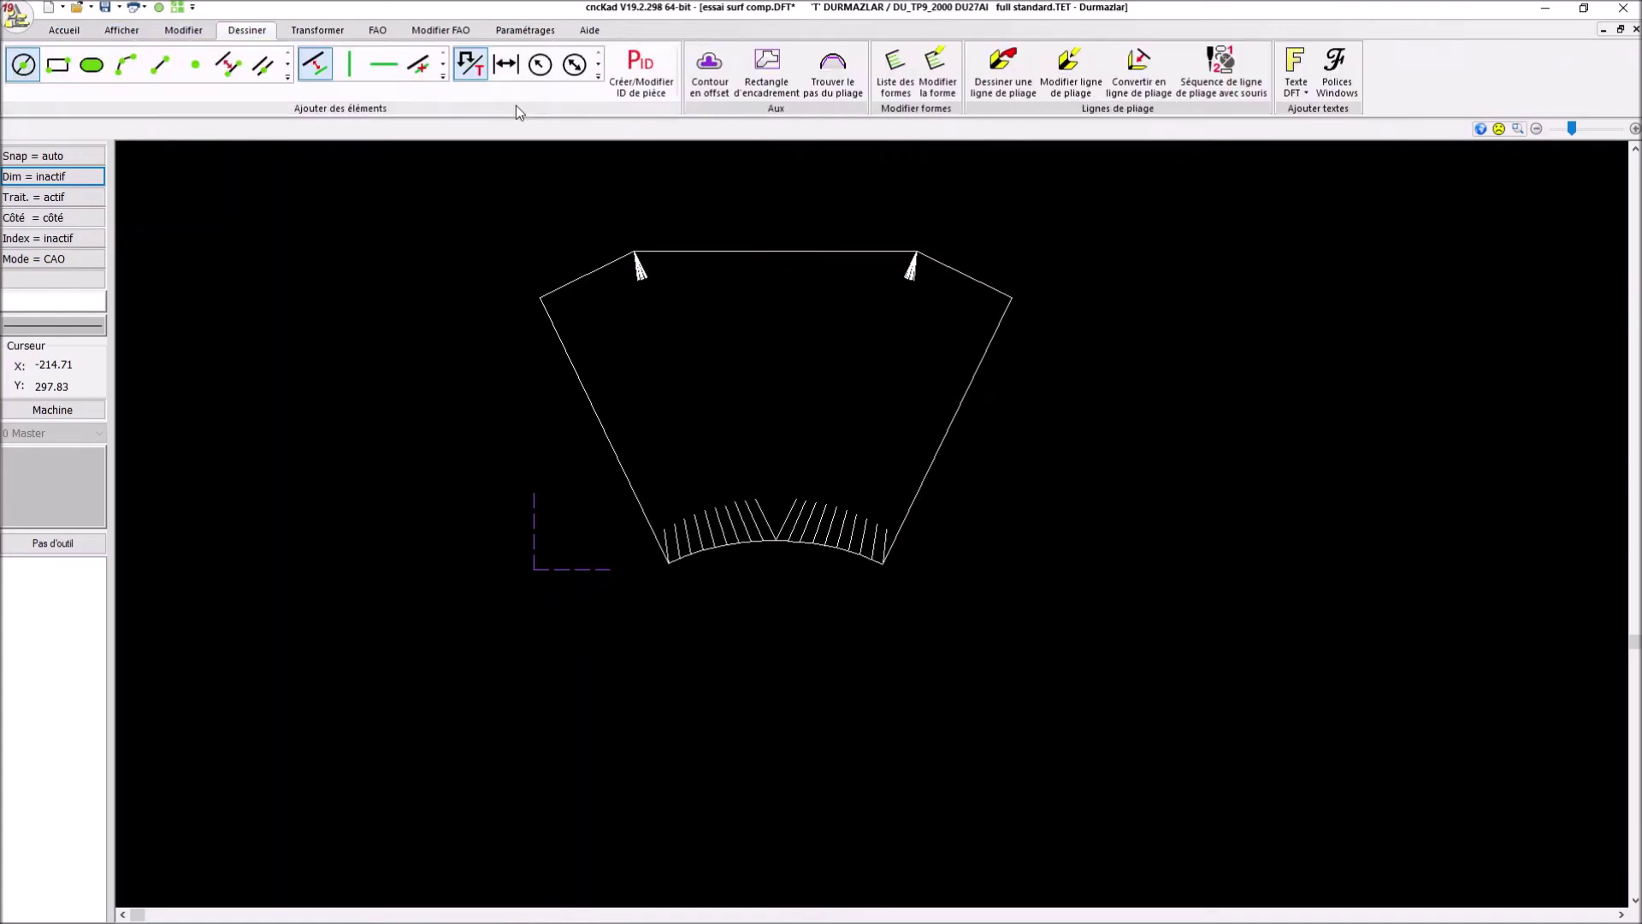
left_click(1296, 77)
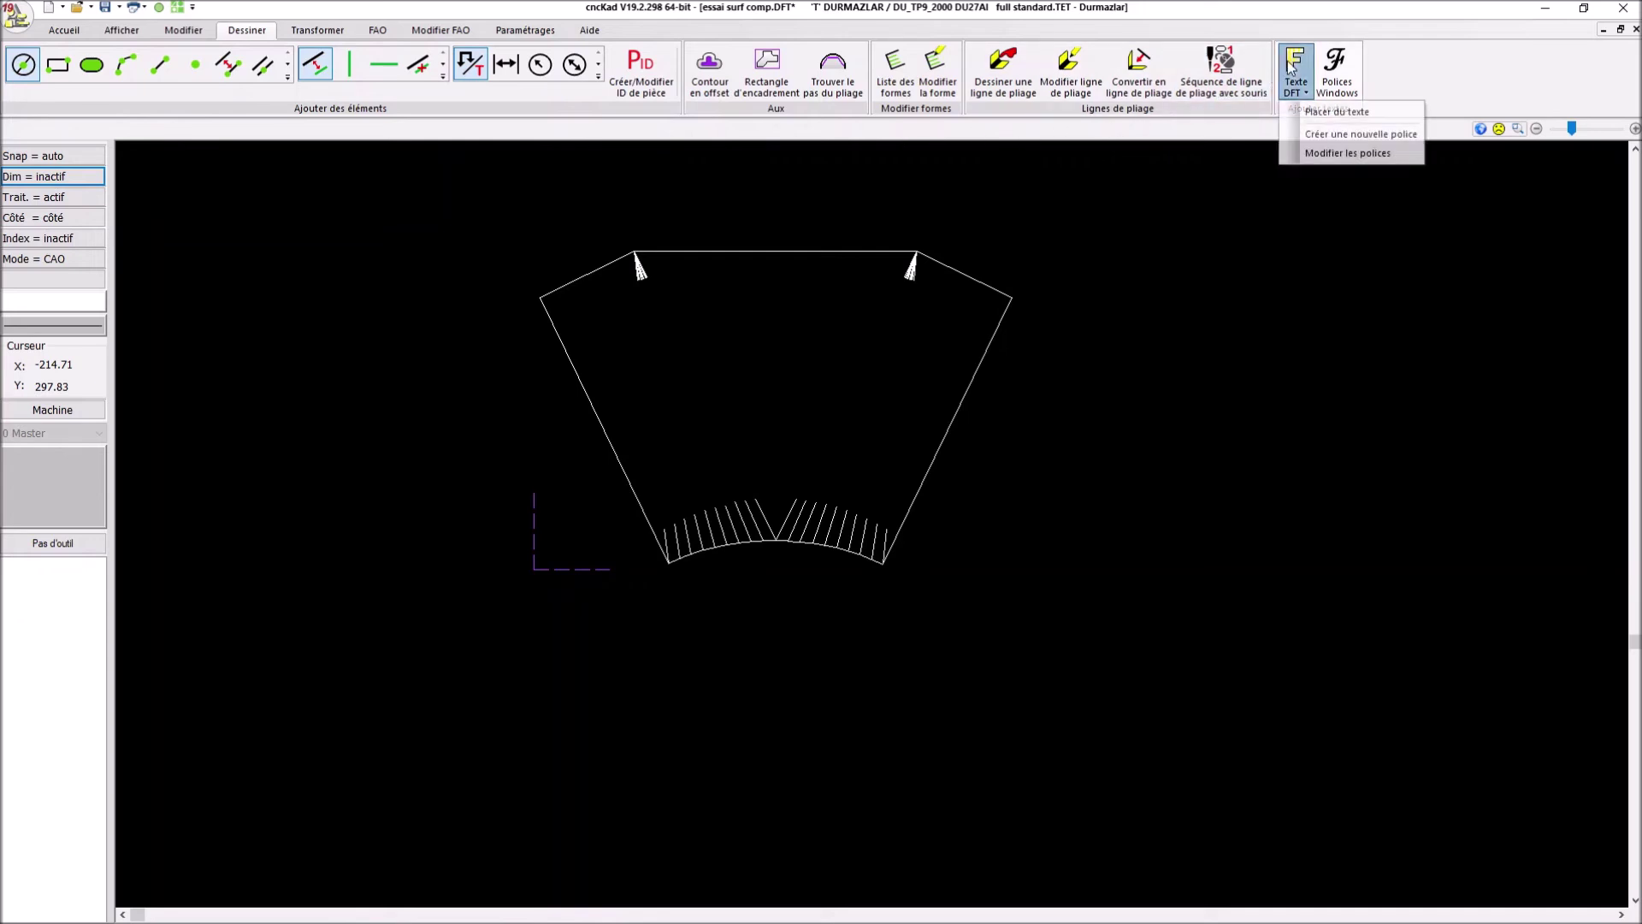
left_click(1326, 113)
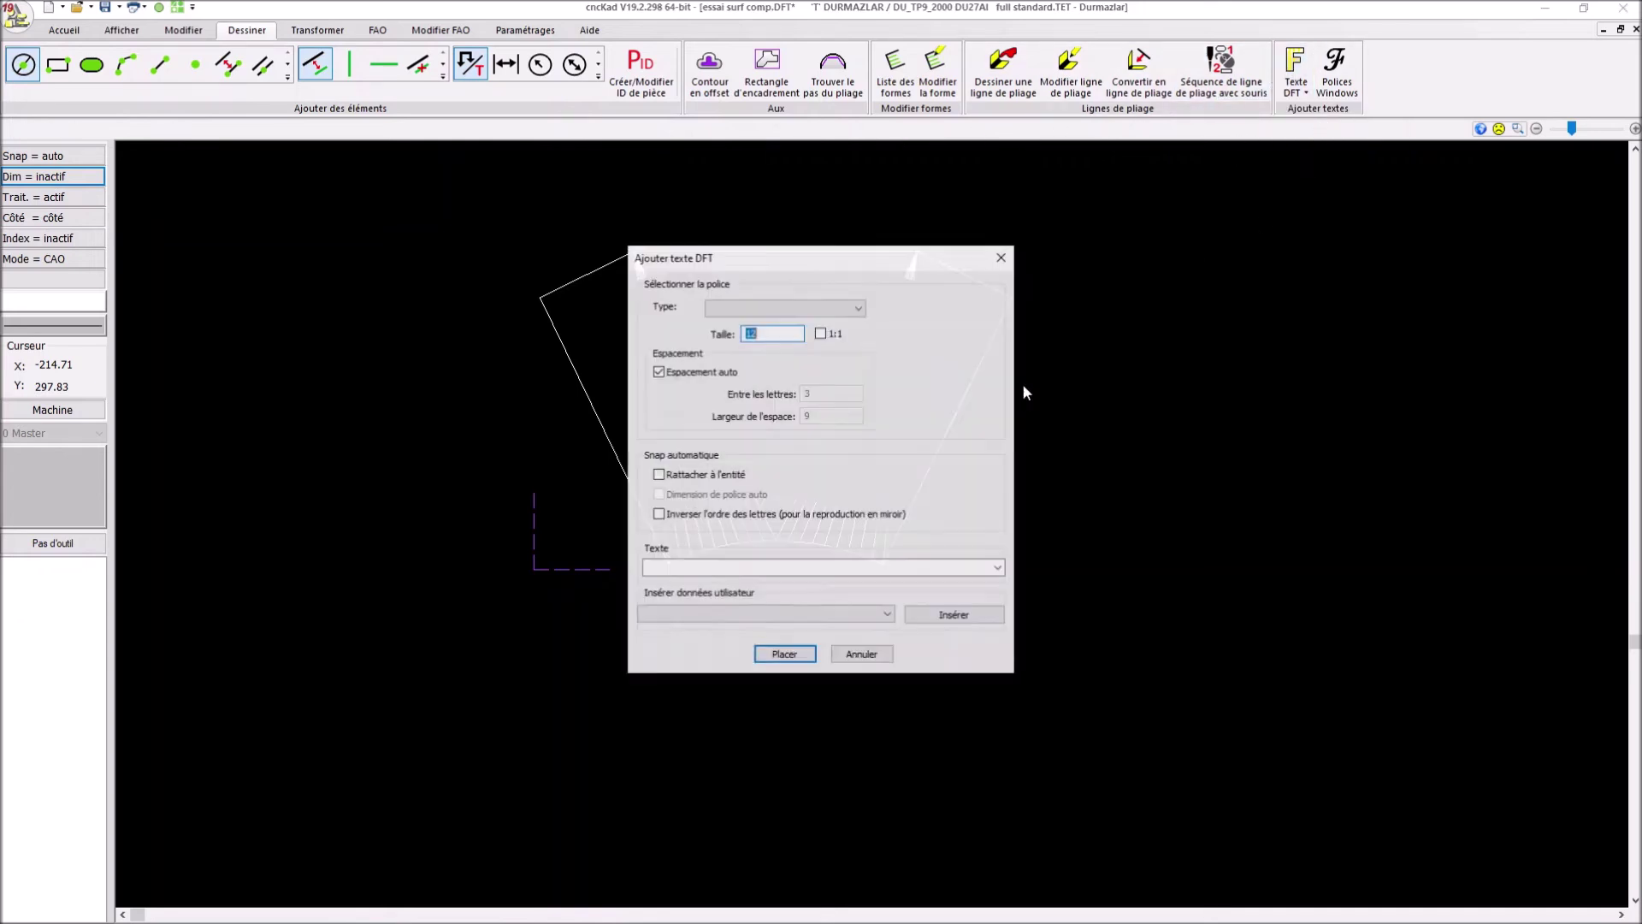
left_click(672, 573)
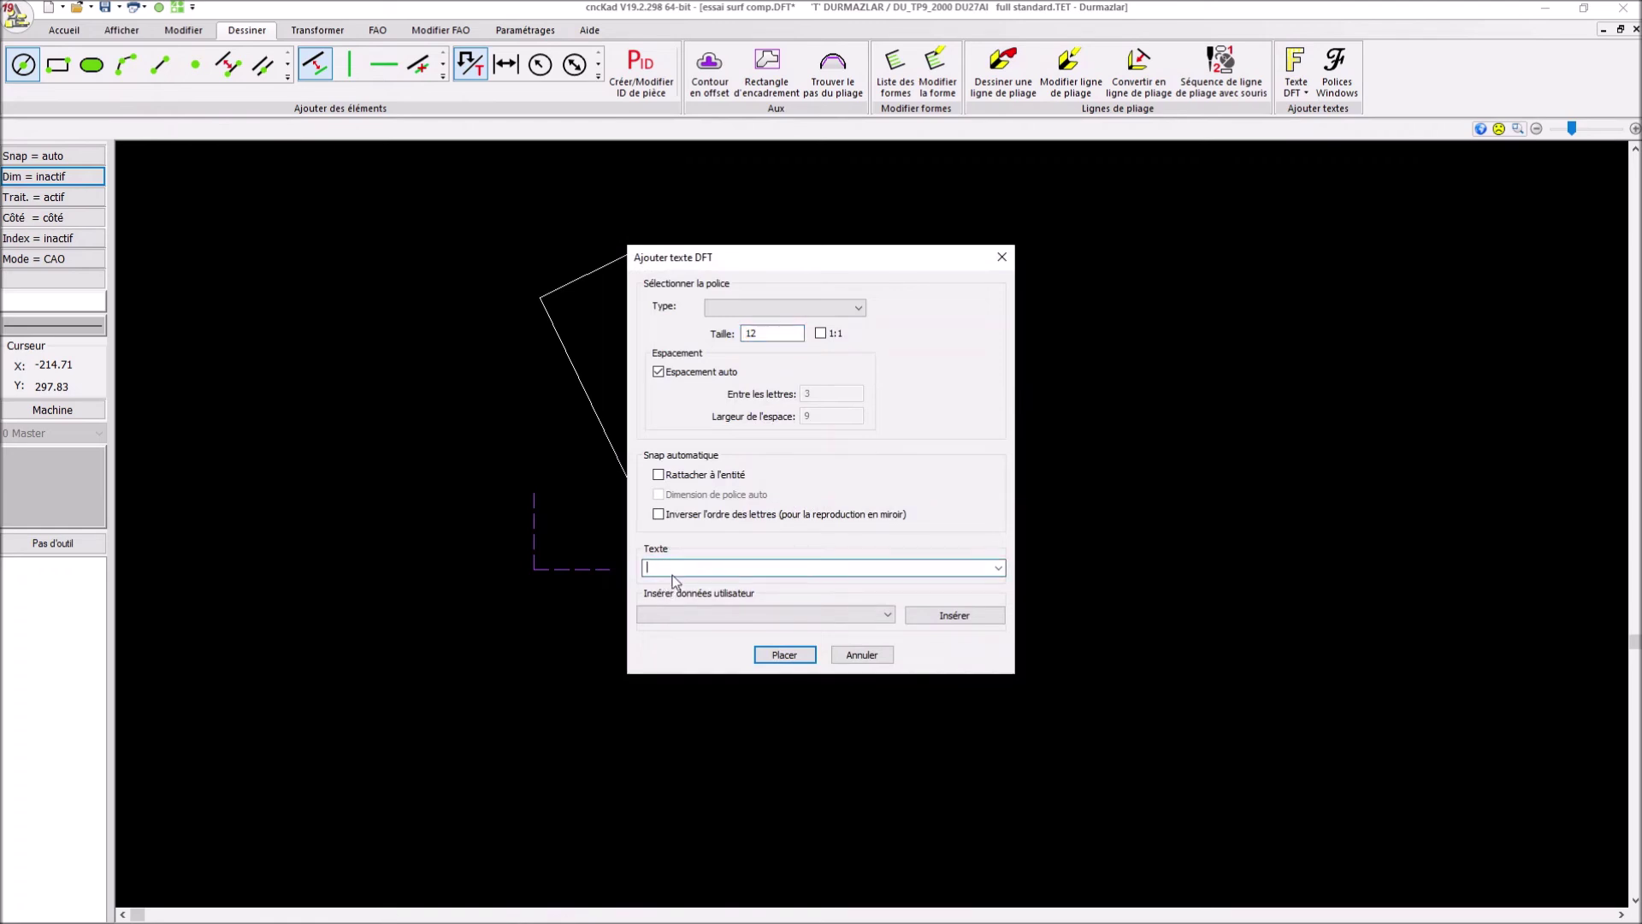
type("rep 1")
left_click(798, 658)
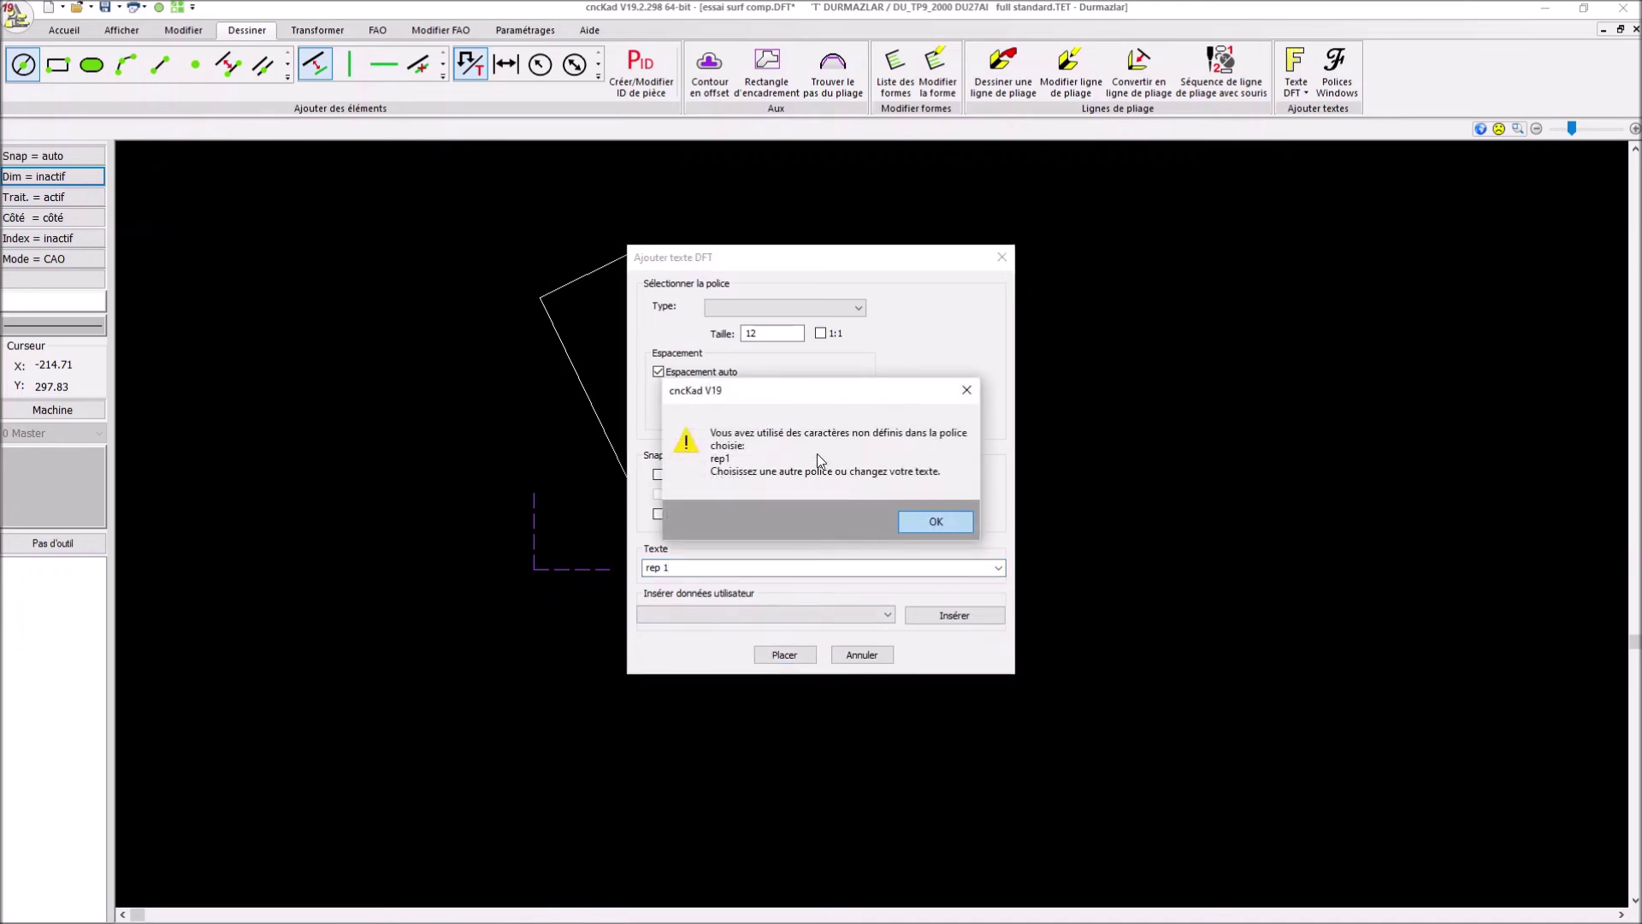
left_click(929, 521)
left_click(838, 306)
left_click(806, 325)
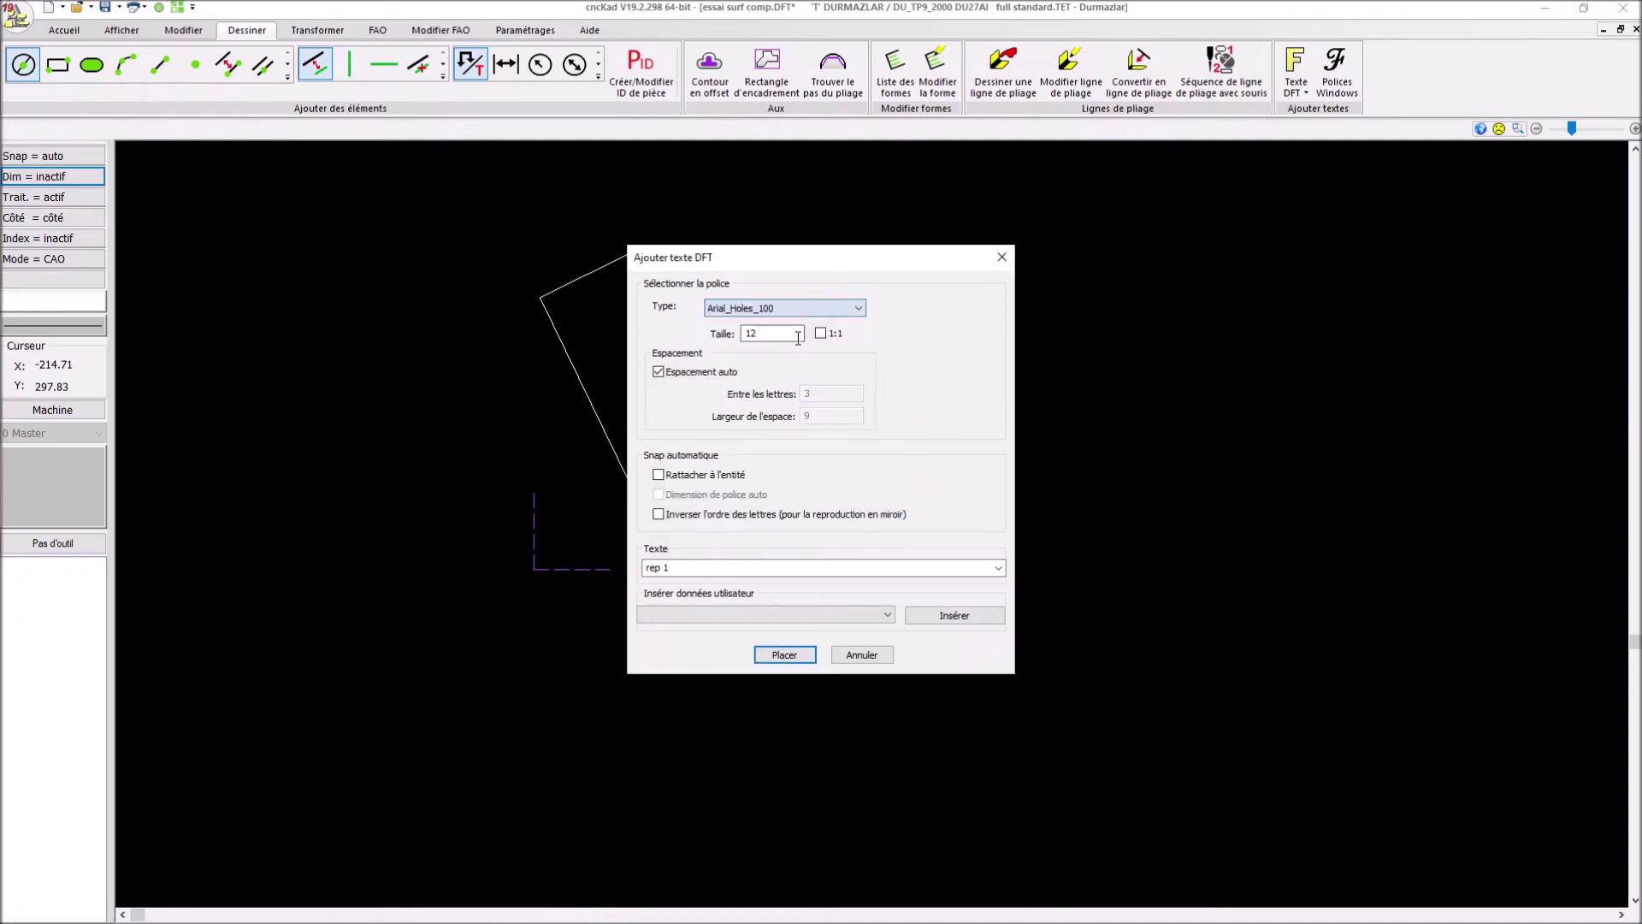
Place the "rep 1" text once inside the part's outline, near the middle, with snapping turned off.
left_click(784, 654)
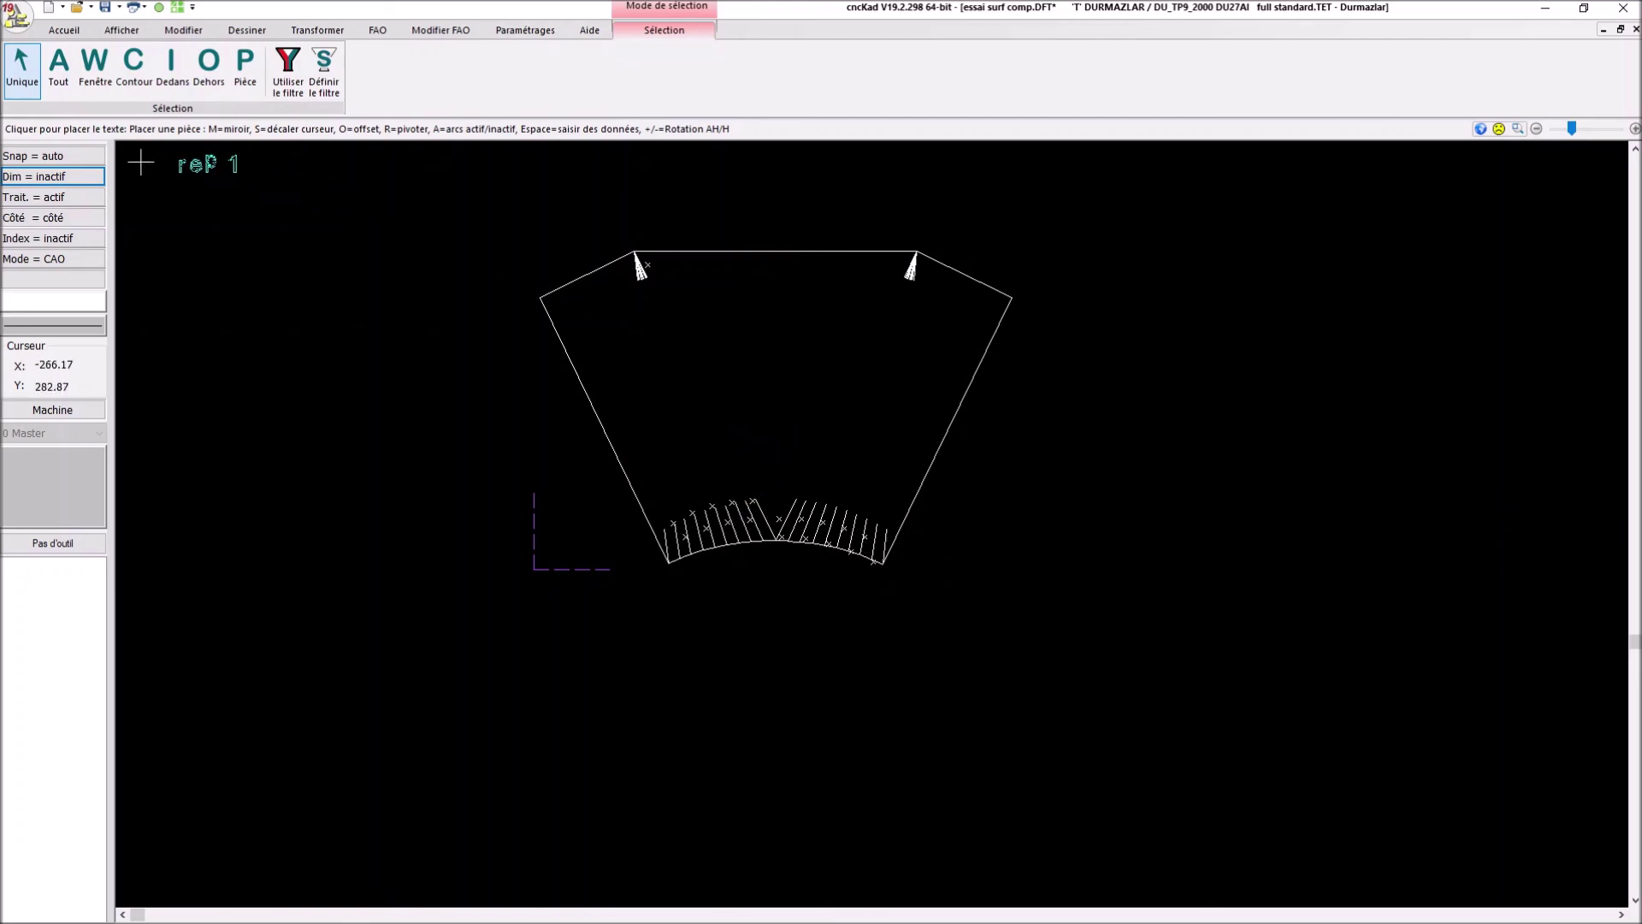
left_click(39, 158)
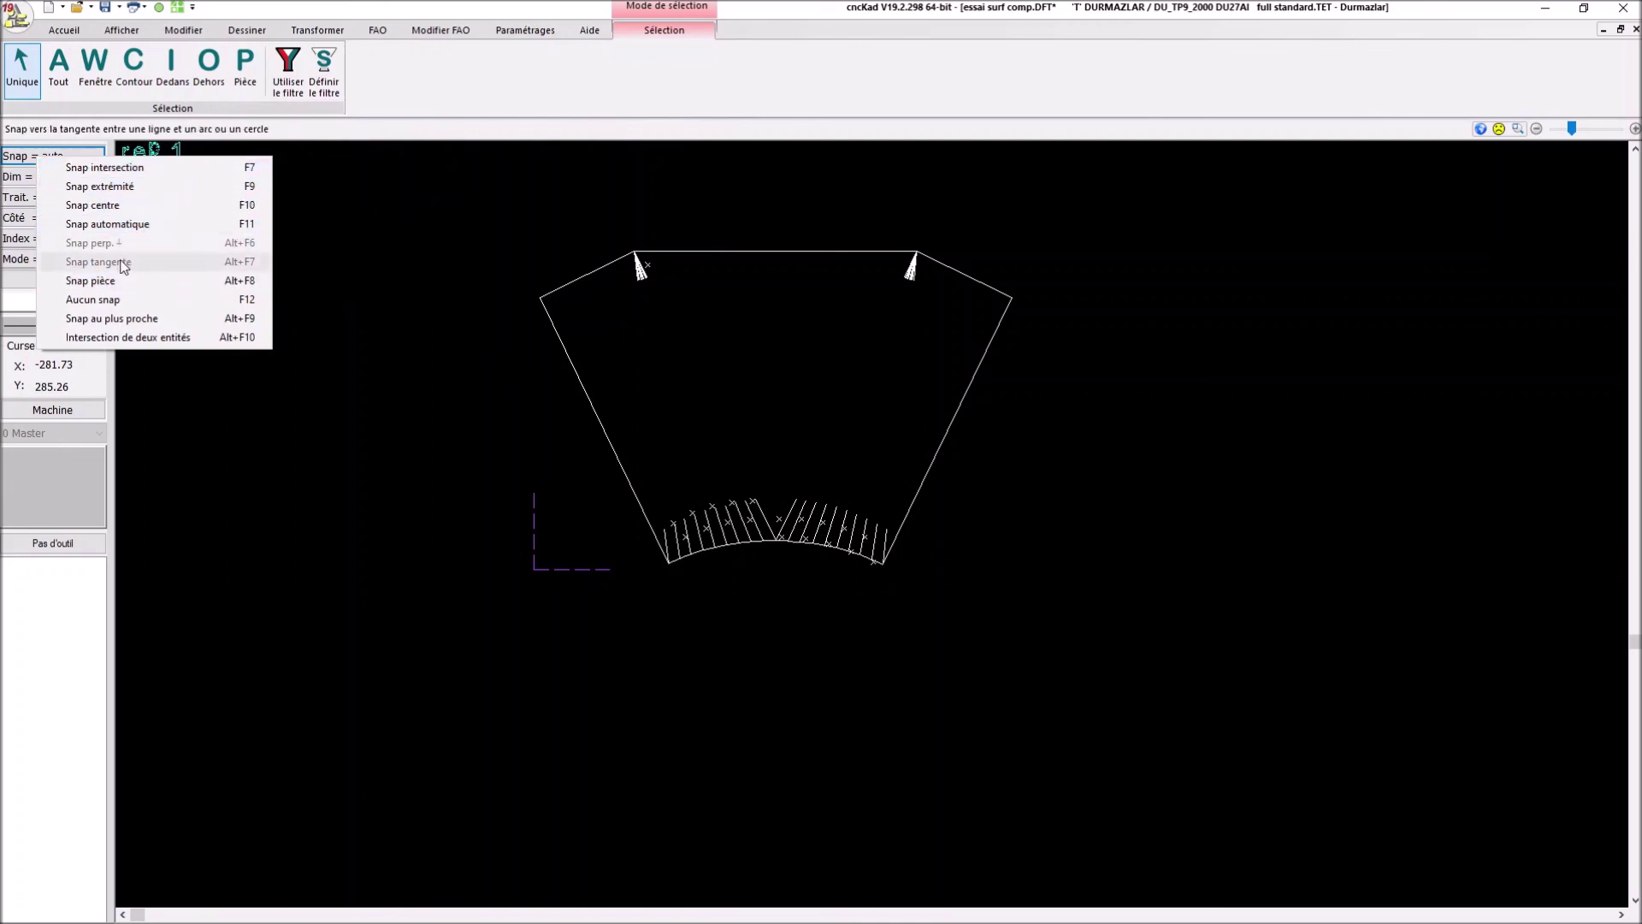
left_click(125, 301)
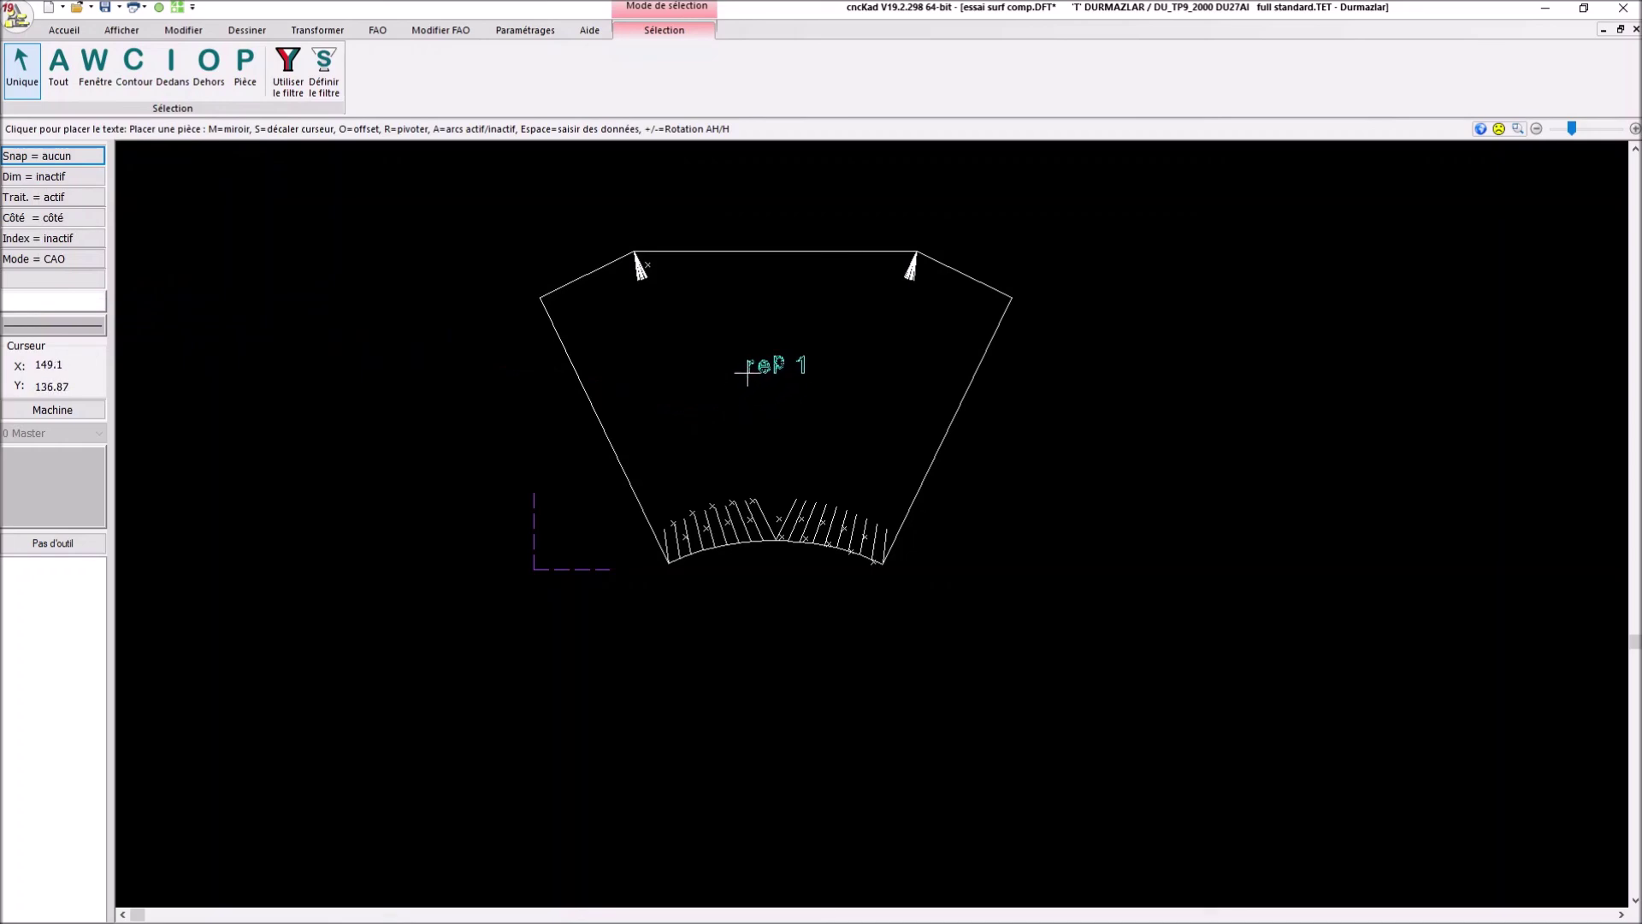
left_click(748, 372)
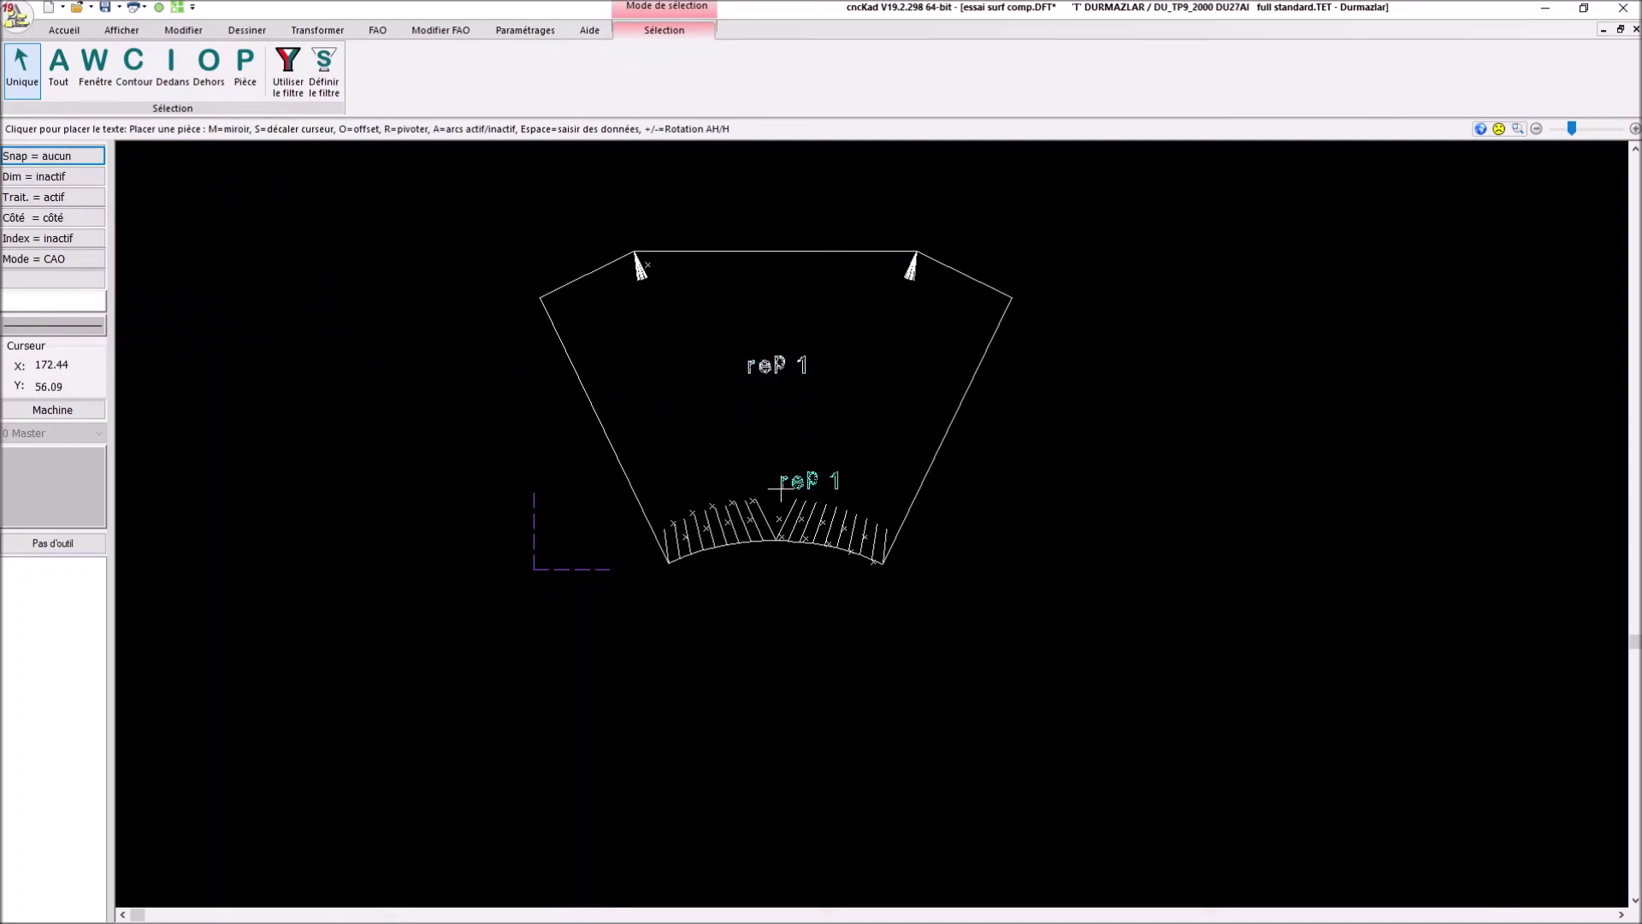
key("Escape")
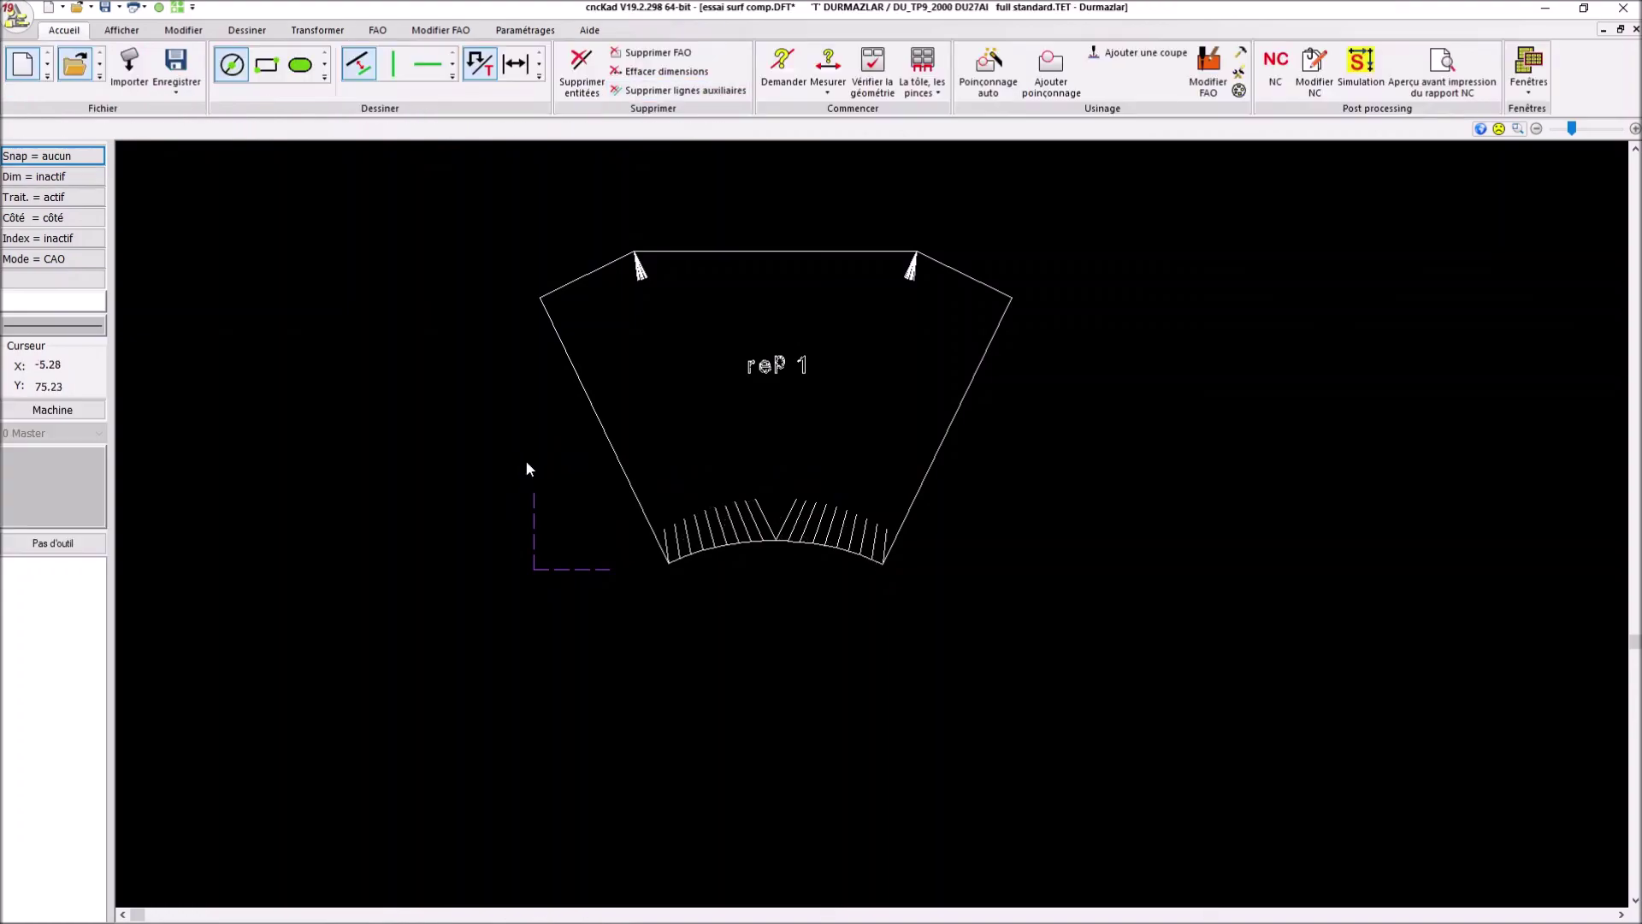